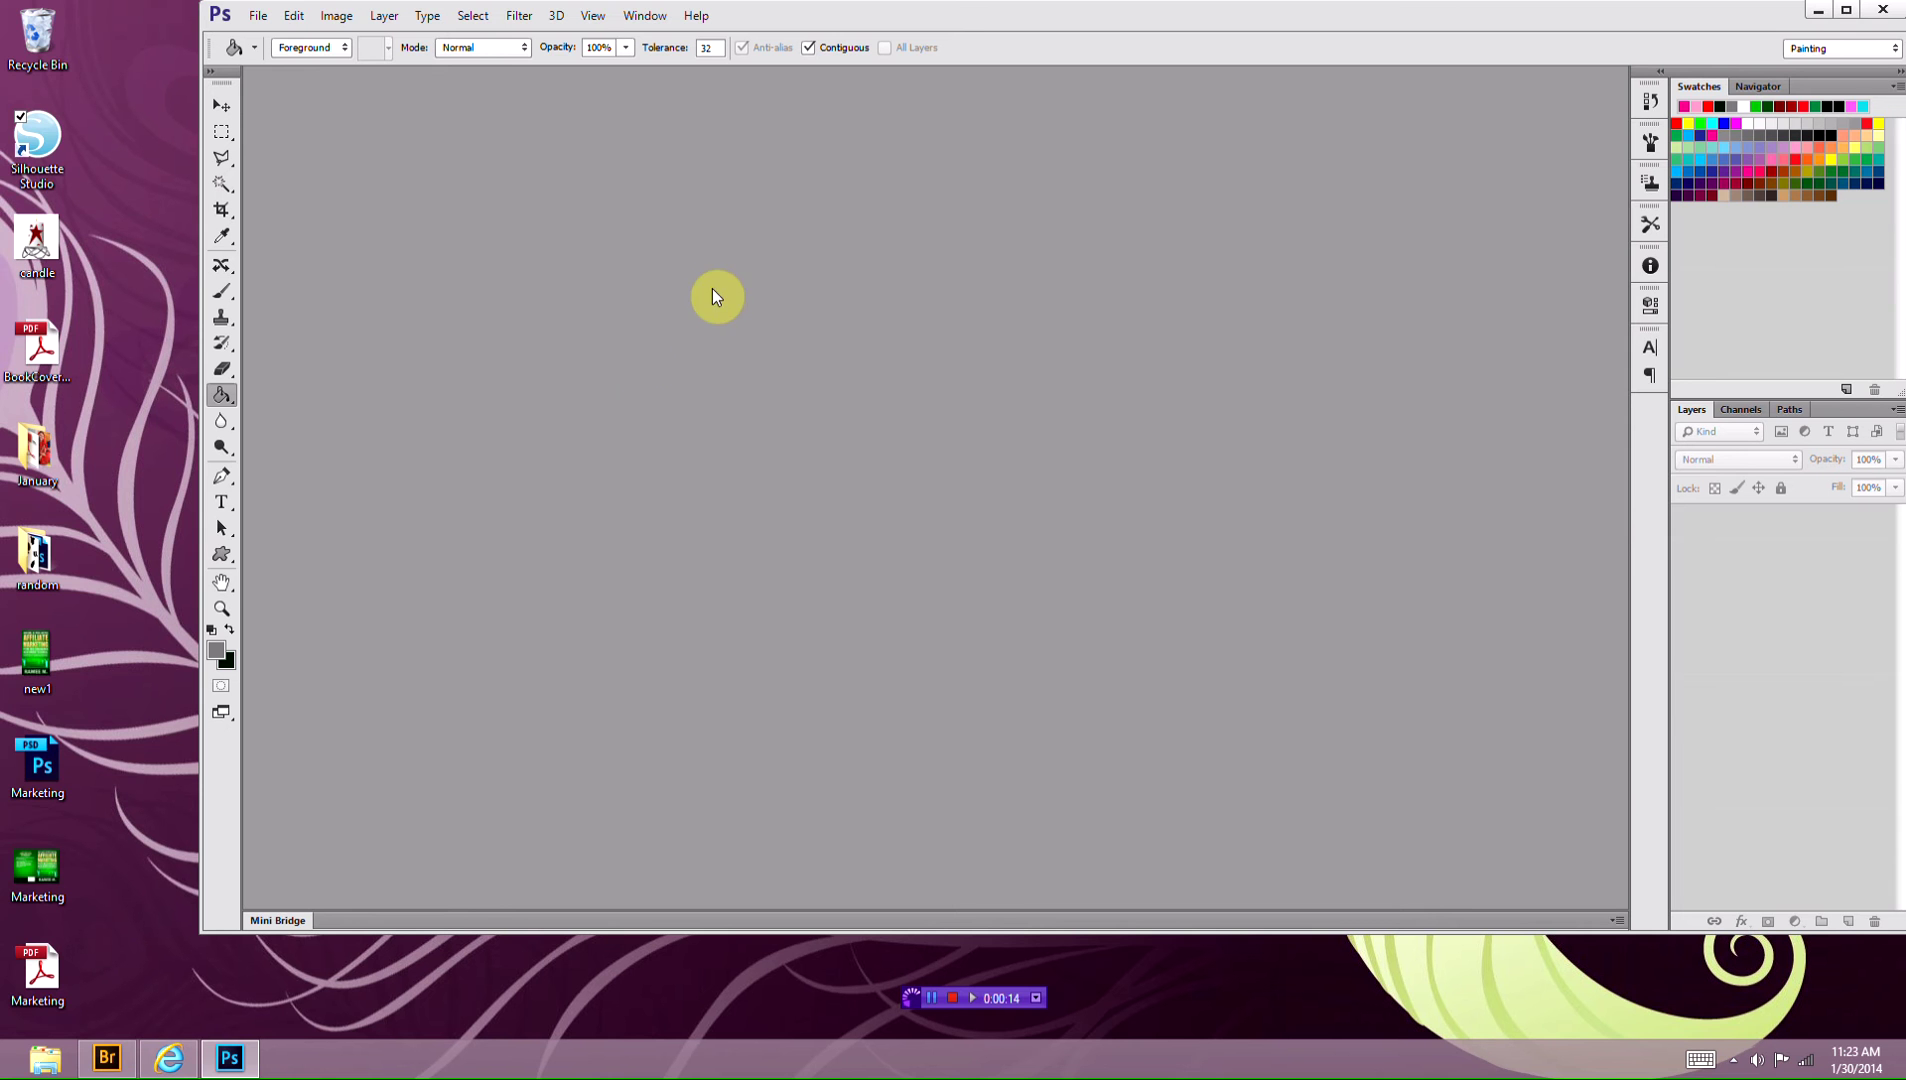
- Create a new 300 by 300 pixel white document
{"action": "left_click", "coordinate": [259, 17]}
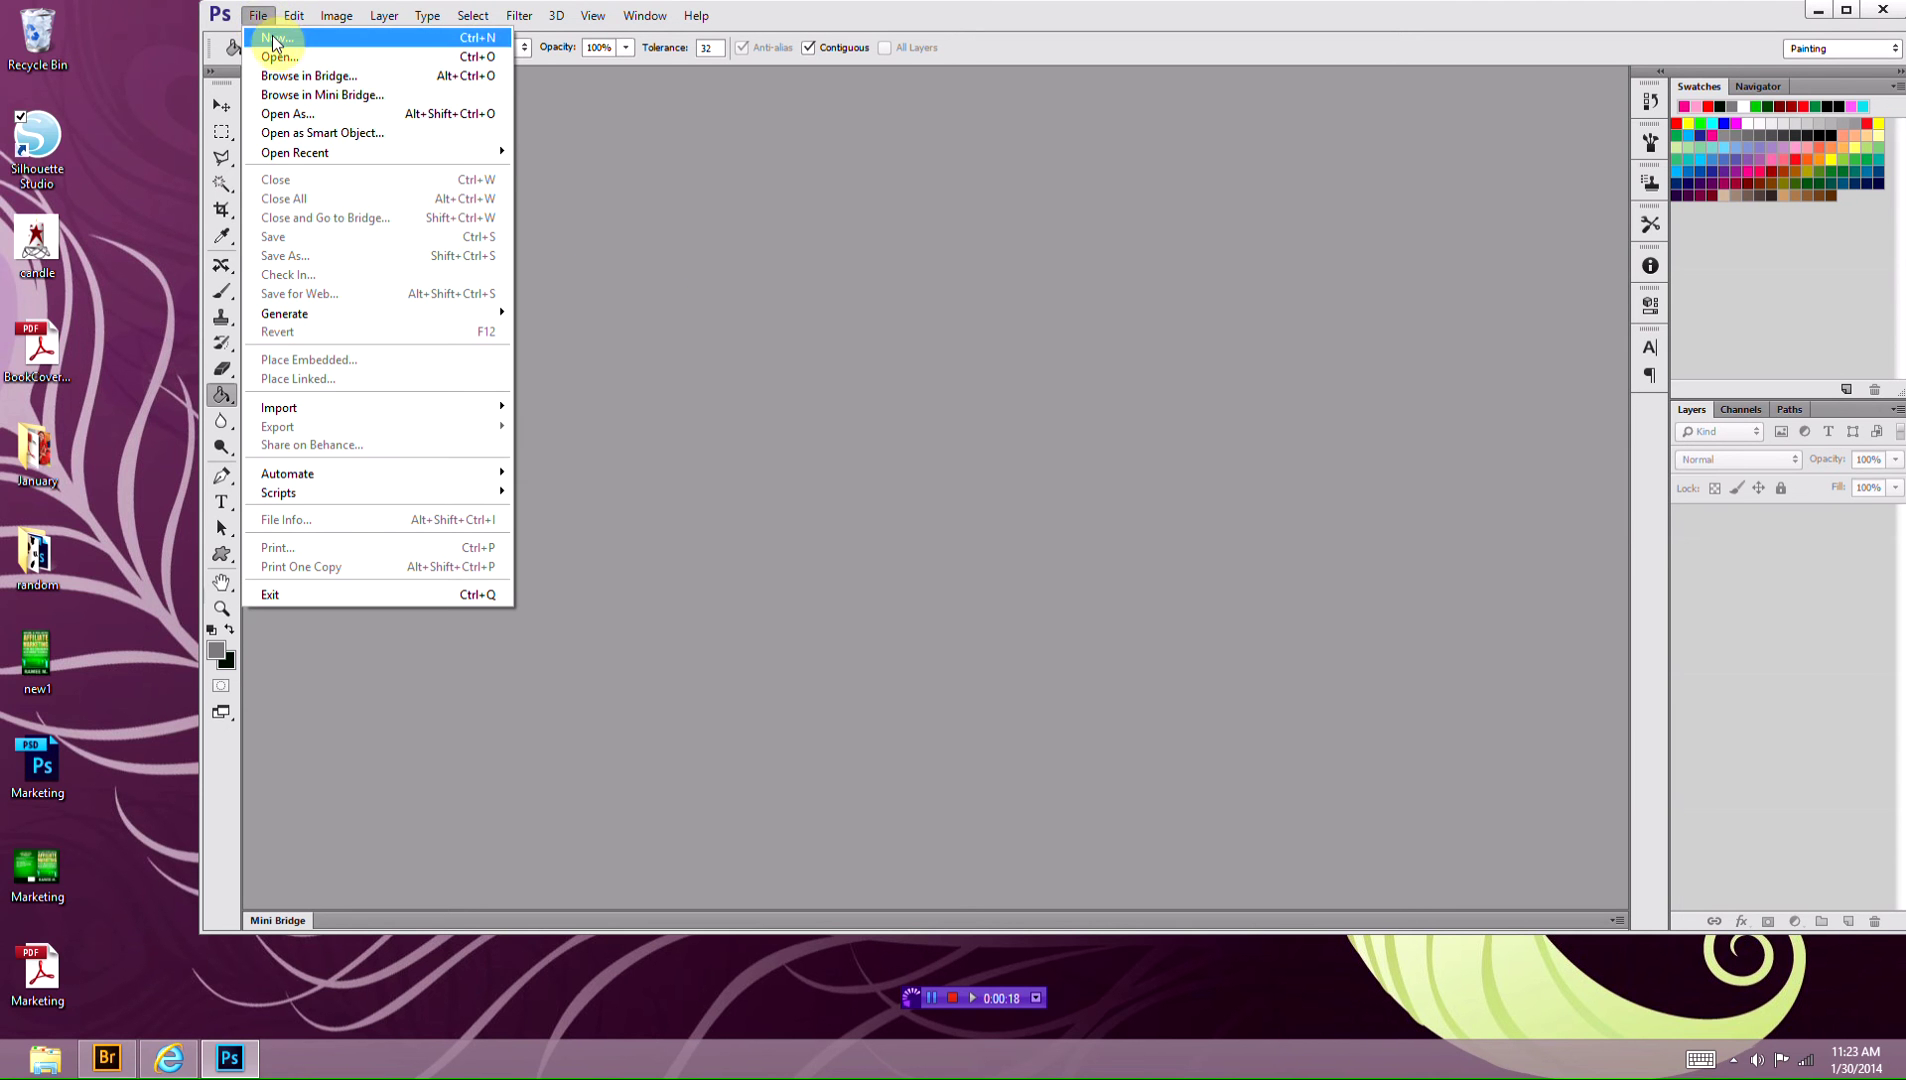
{"action": "left_click", "coordinate": [266, 37]}
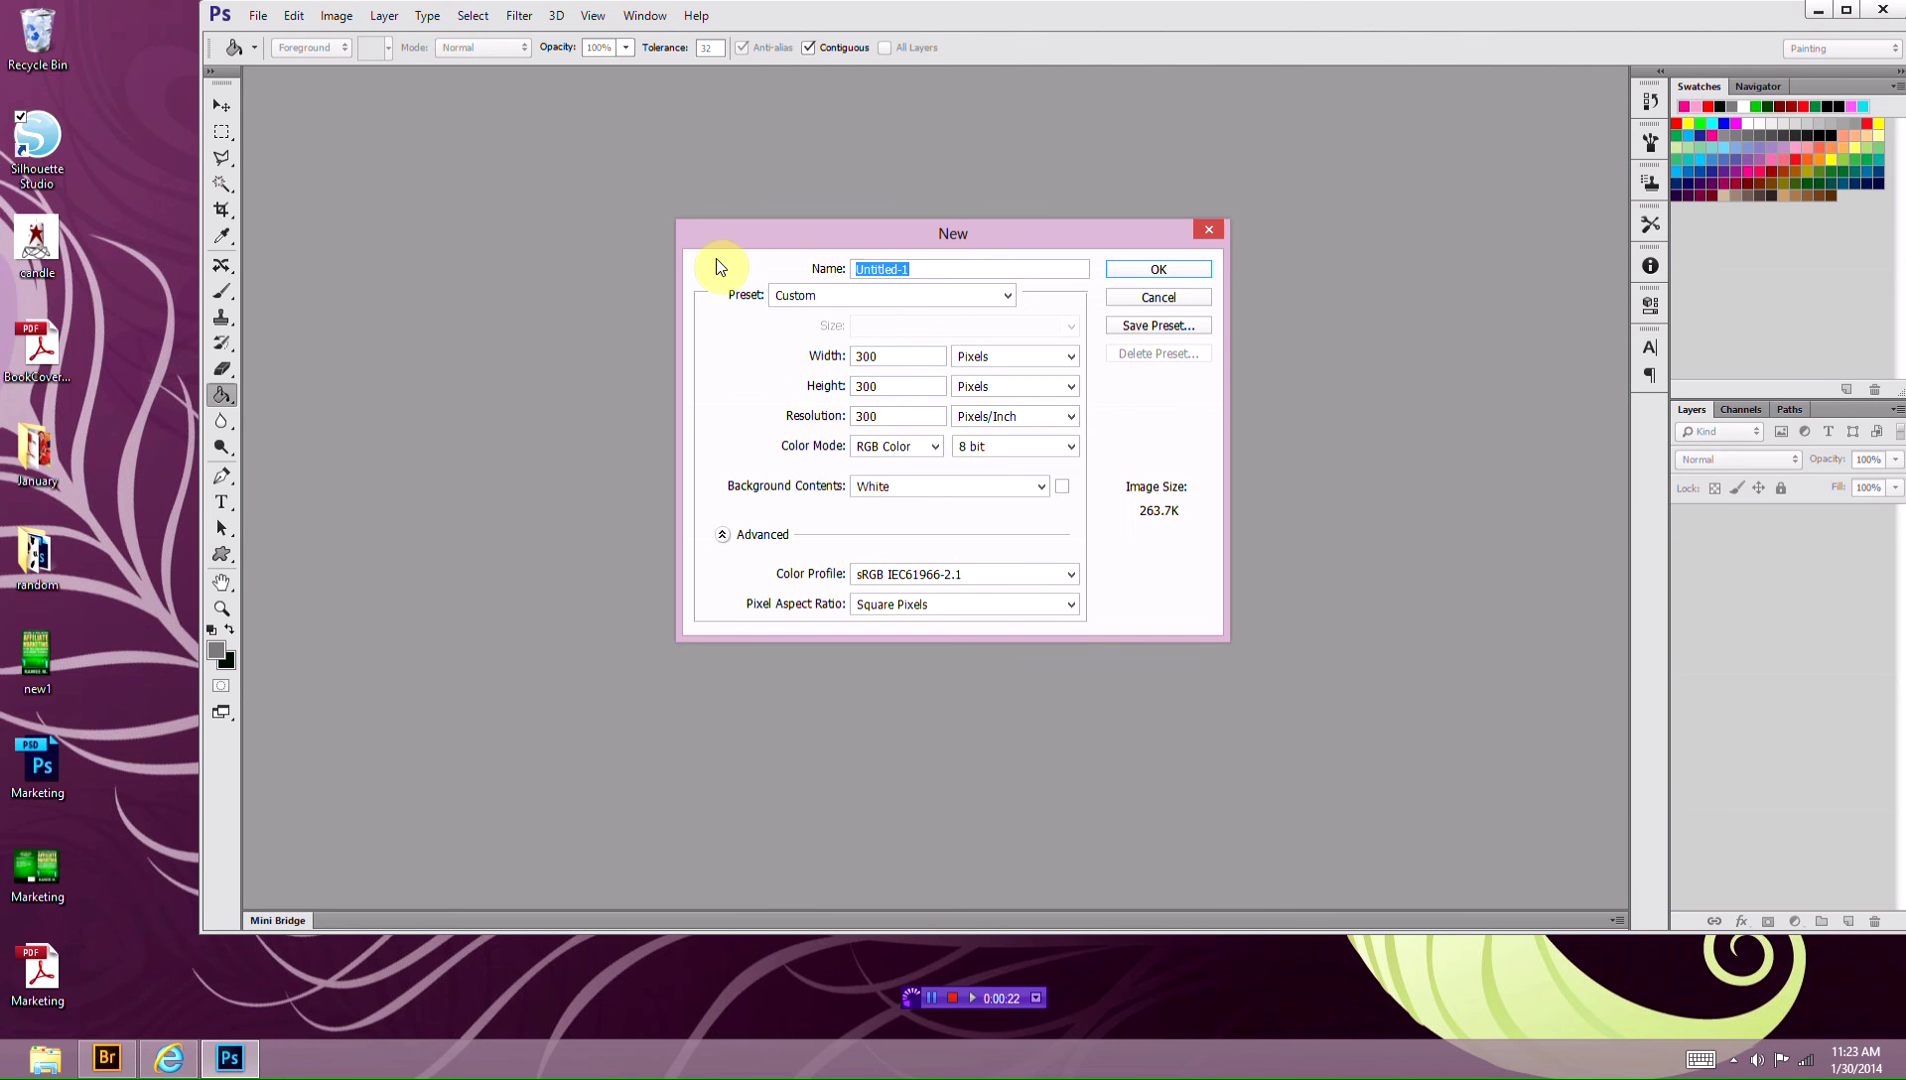
{"action": "left_click", "coordinate": [1158, 270]}
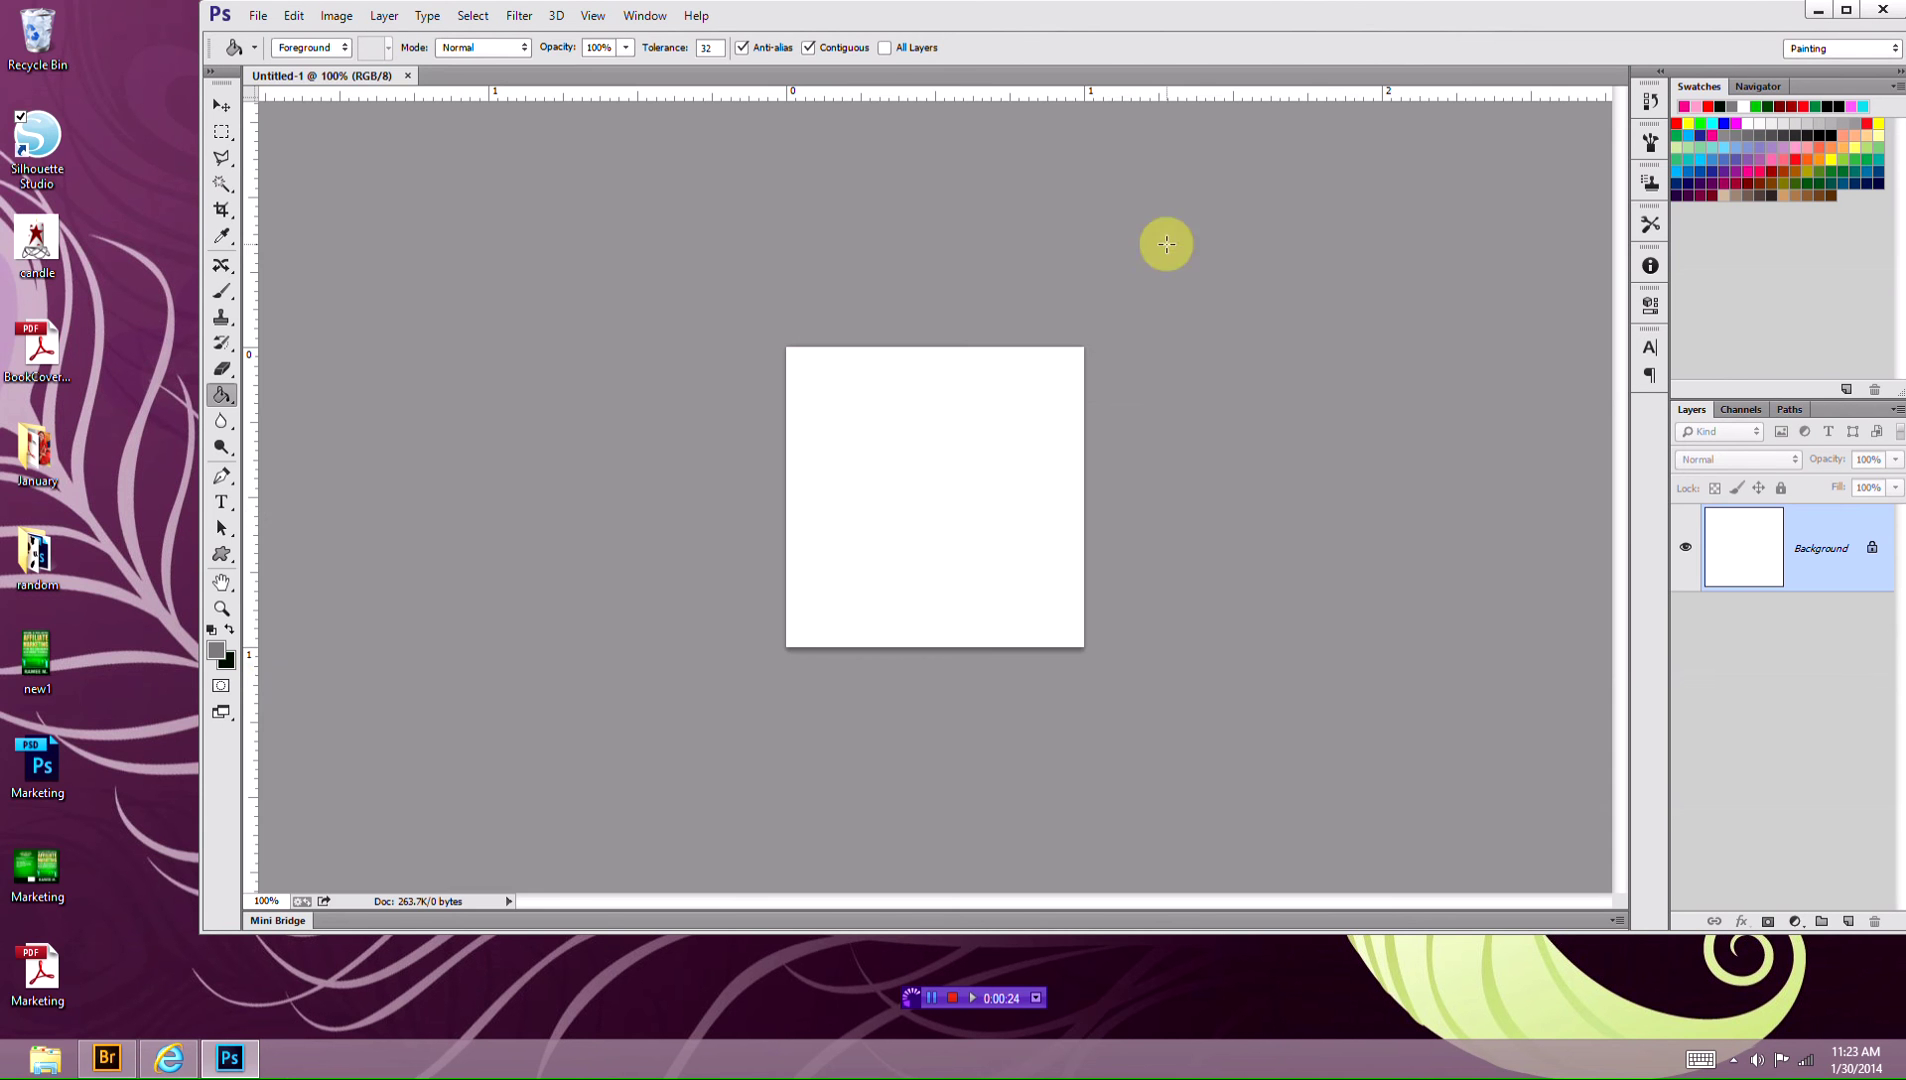
- Draw a club custom shape in the canvas centre with a bright green fill
{"action": "left_click", "coordinate": [226, 551]}
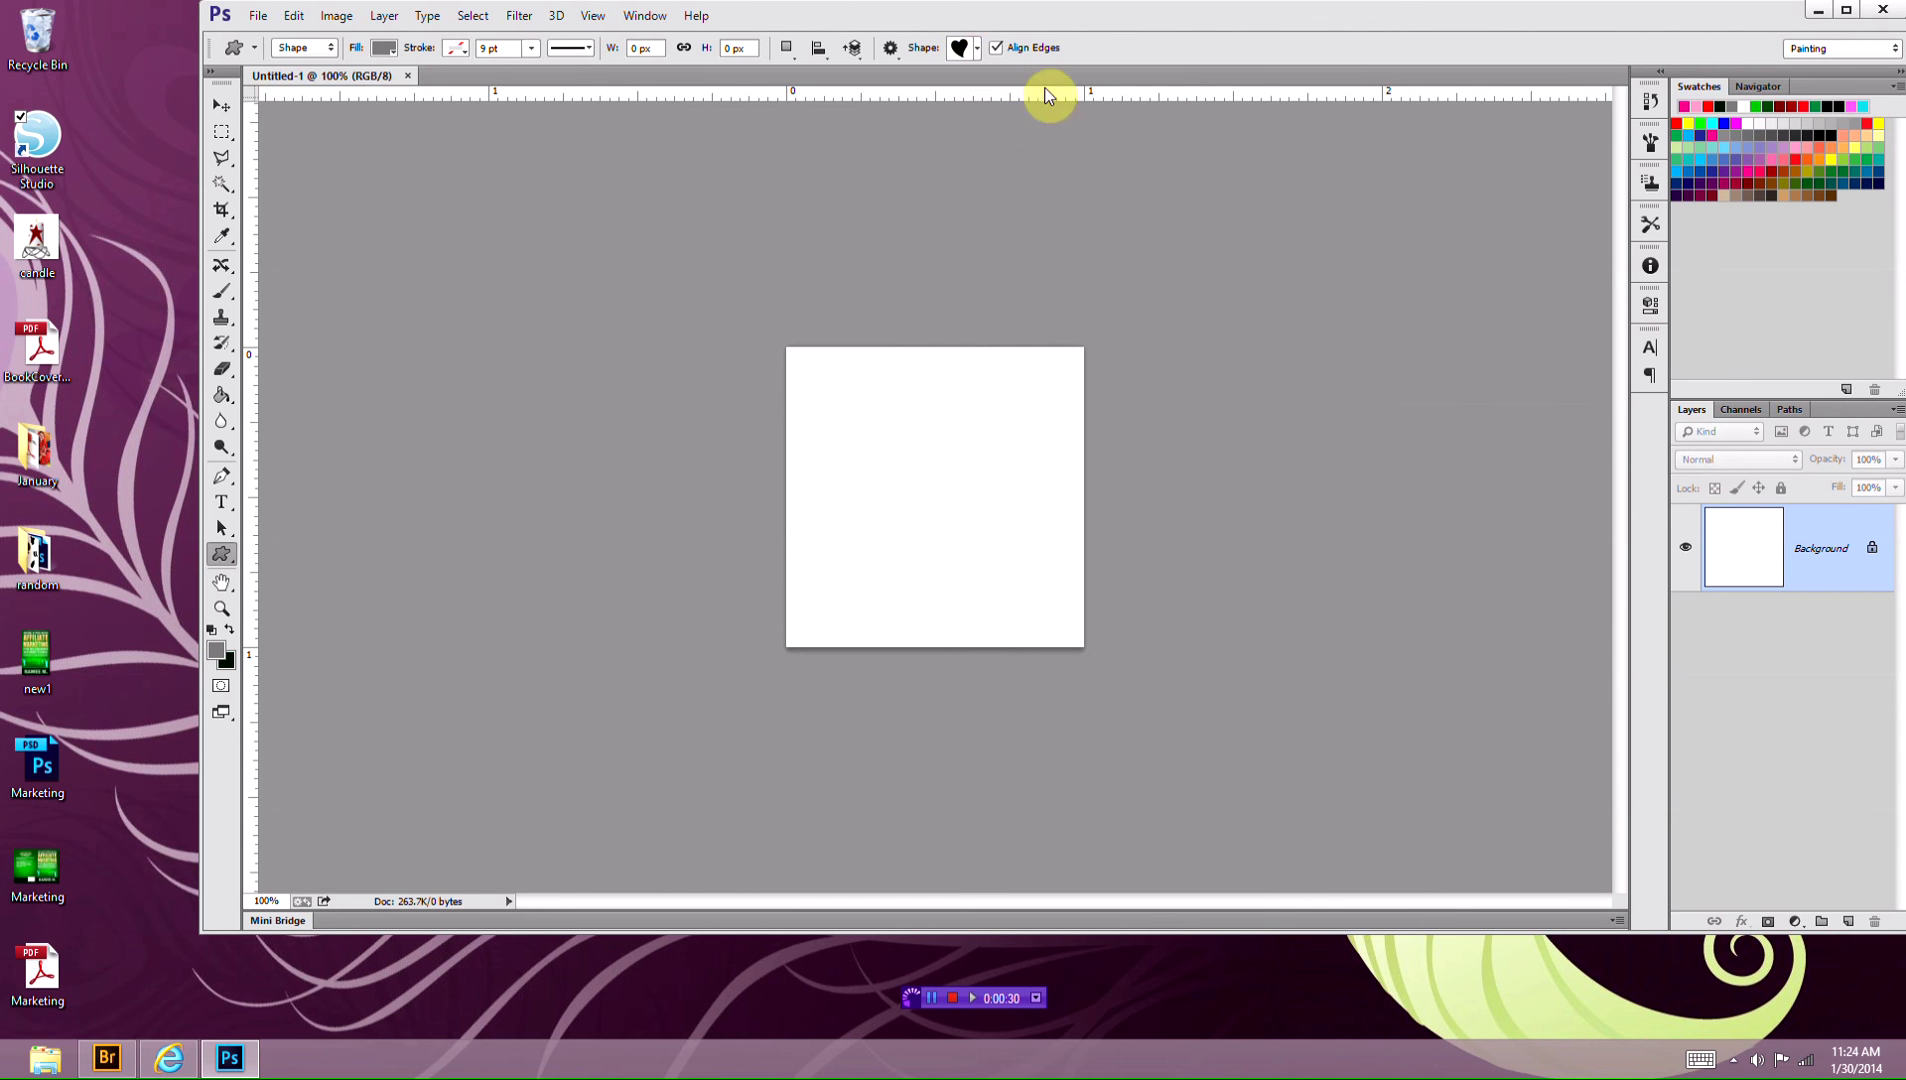
{"action": "left_click", "coordinate": [976, 50]}
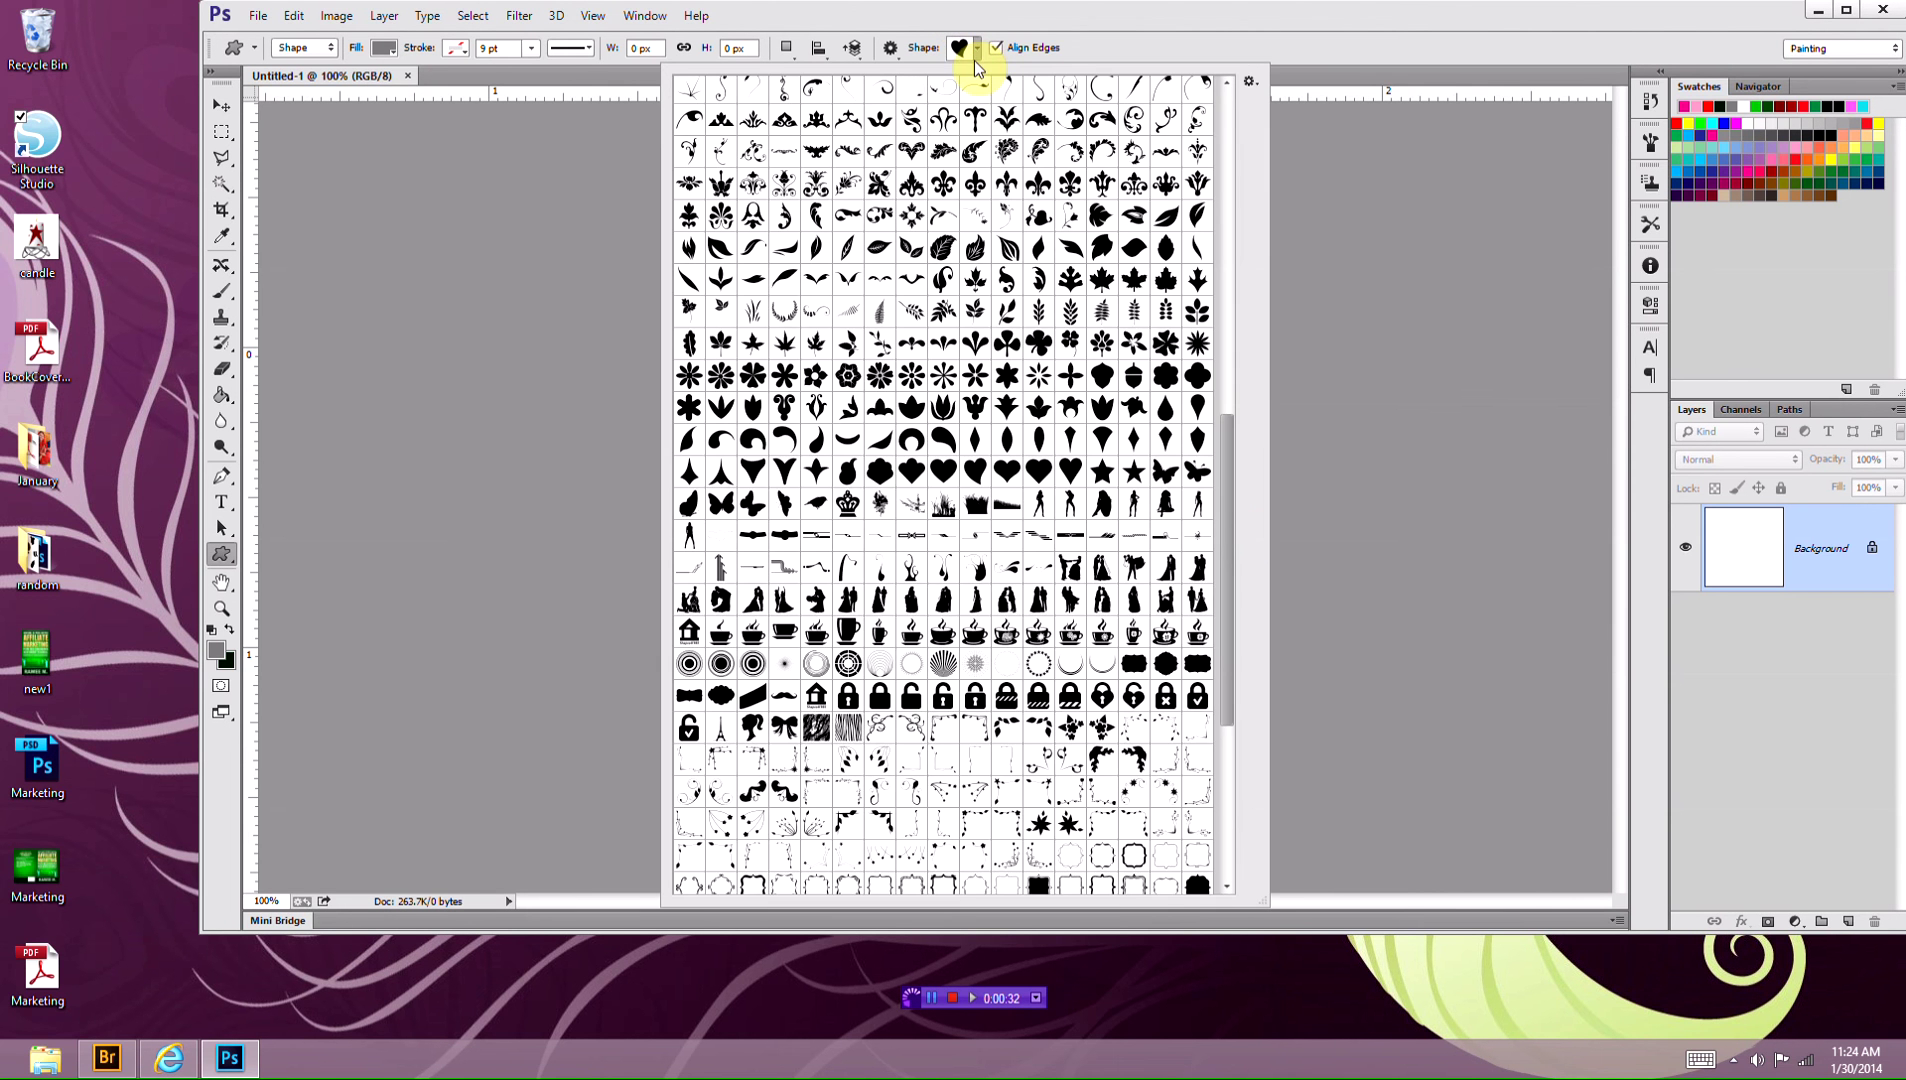
{"action": "left_click_drag", "start_coordinate": [1231, 479], "coordinate": [1220, 85]}
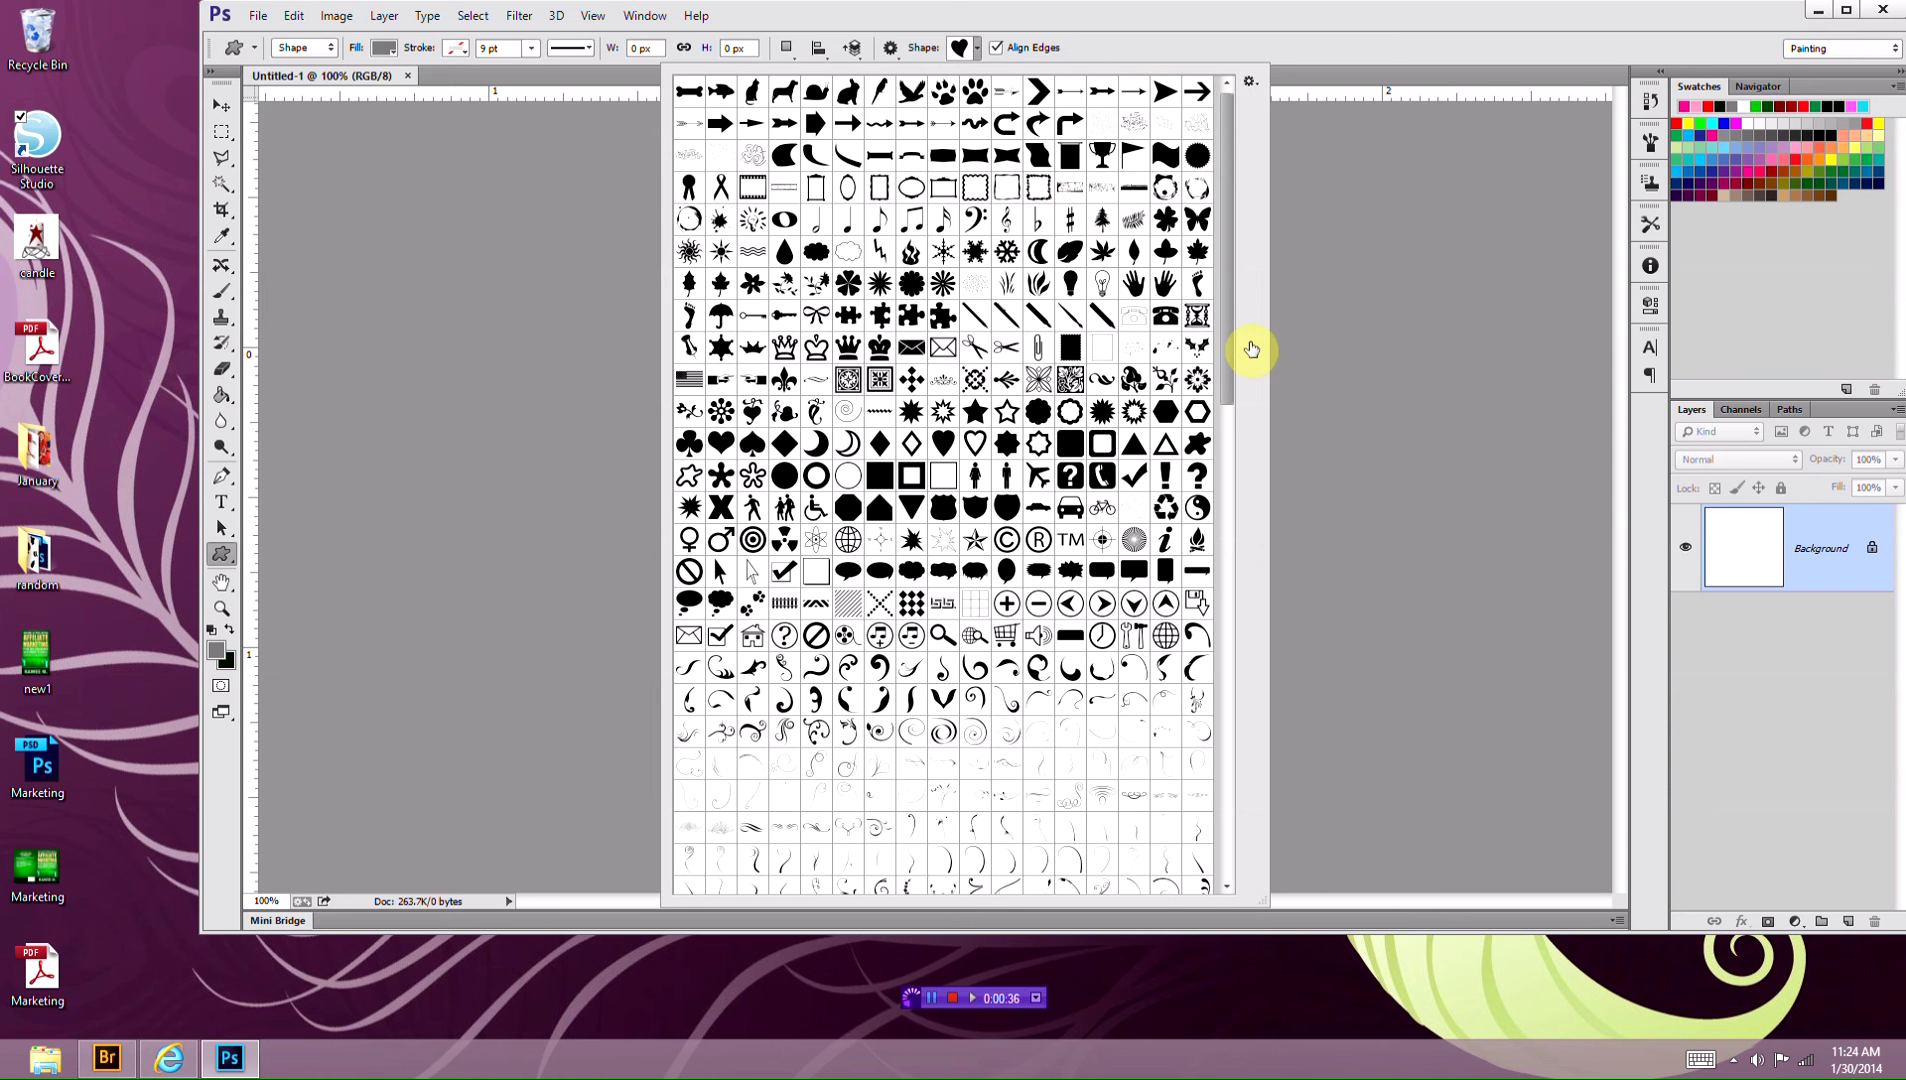
{"action": "left_click", "coordinate": [1152, 44]}
{"action": "left_click_drag", "start_coordinate": [851, 425], "coordinate": [1025, 564]}
{"action": "left_click", "coordinate": [385, 52]}
{"action": "left_click", "coordinate": [311, 175]}
{"action": "left_click", "coordinate": [311, 163]}
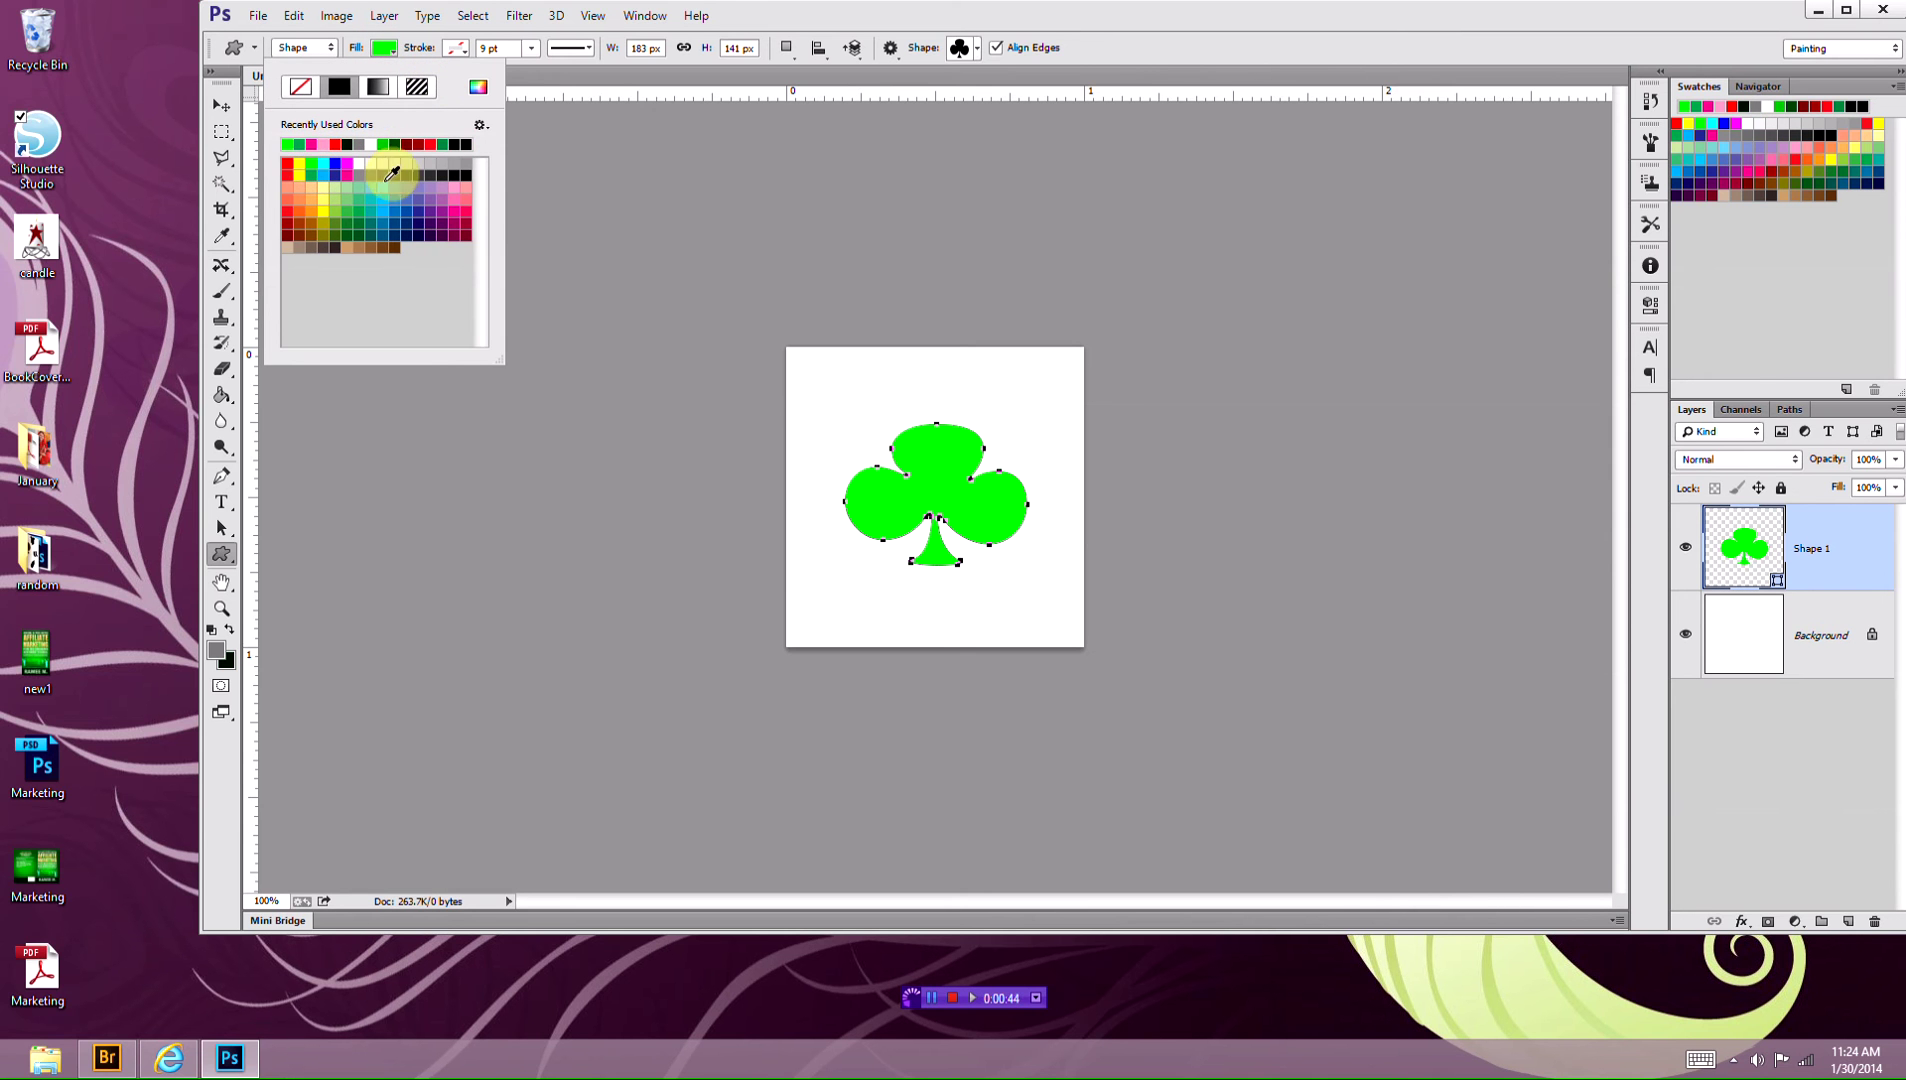
- Align Shape 1 to the Background's horizontal and vertical centres
{"action": "left_click", "coordinate": [1836, 631]}
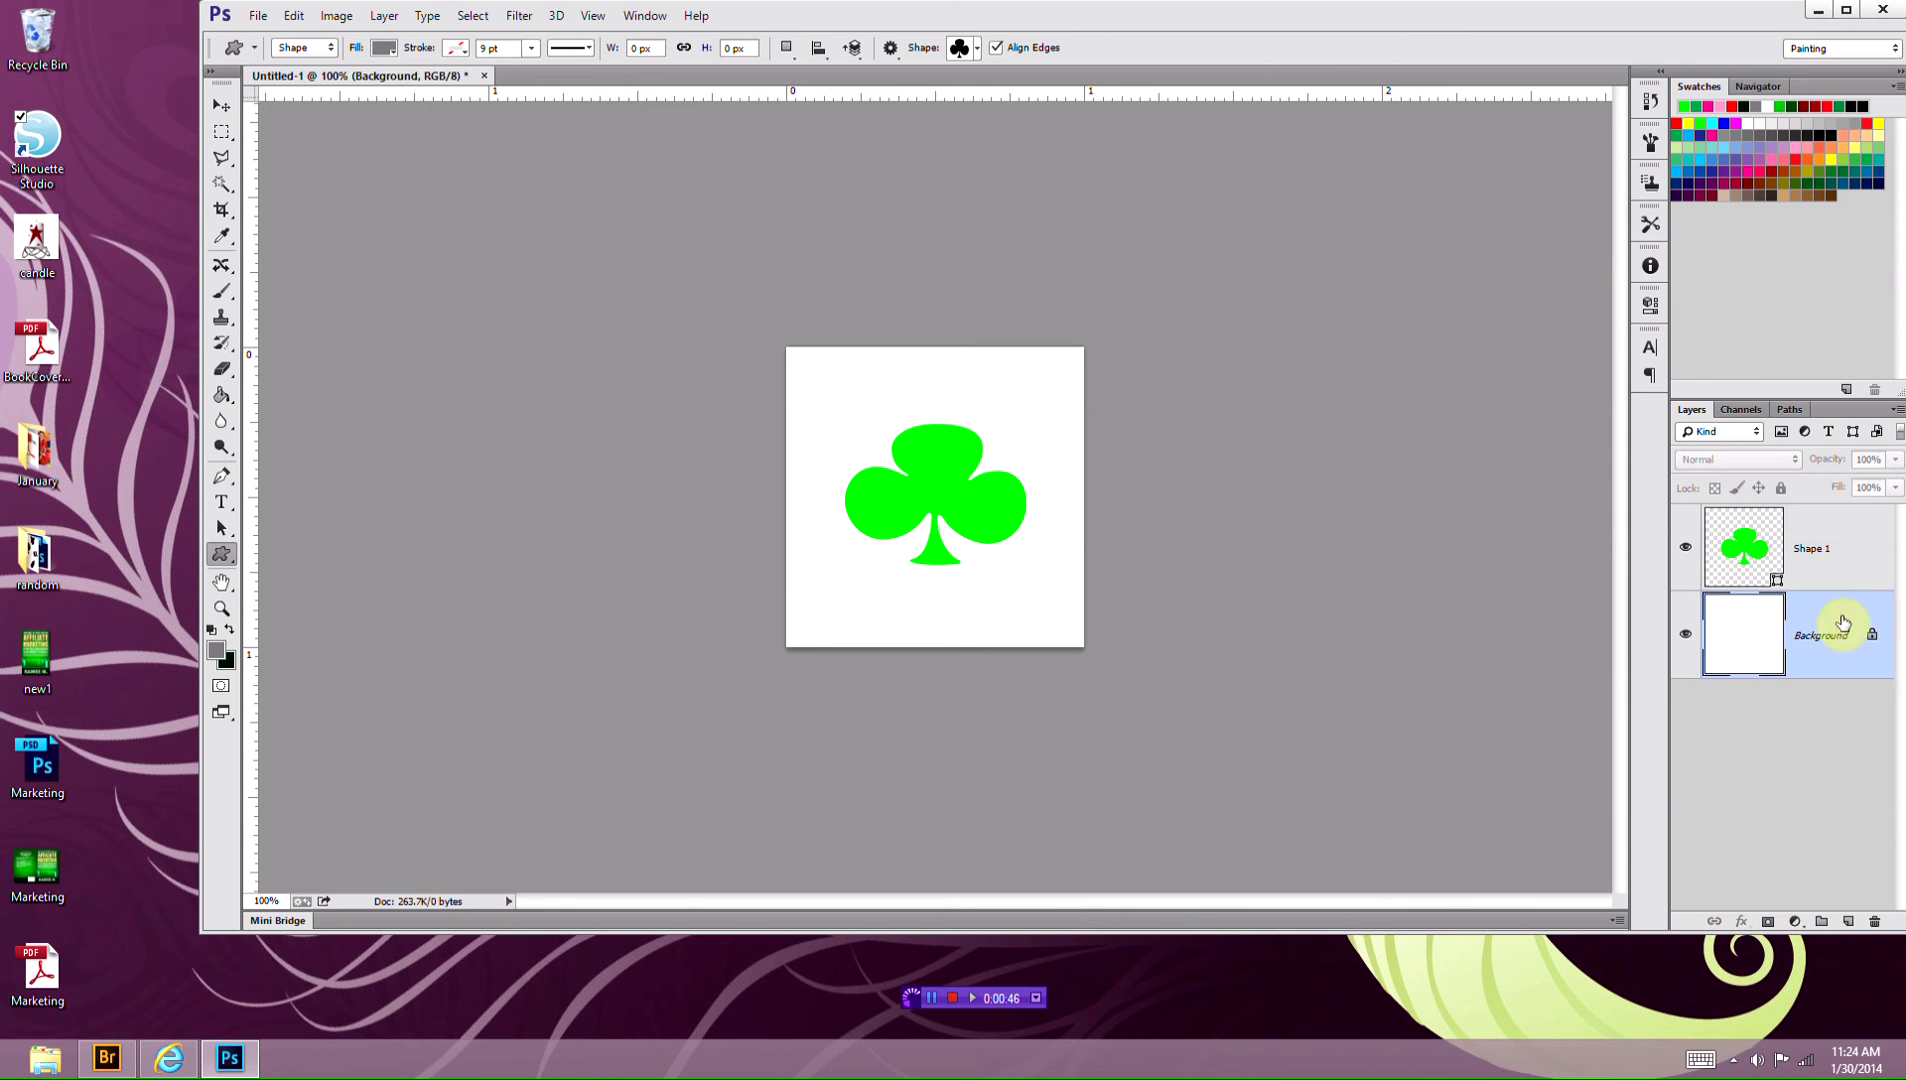
{"action": "left_click", "coordinate": [1836, 556], "text": "shift"}
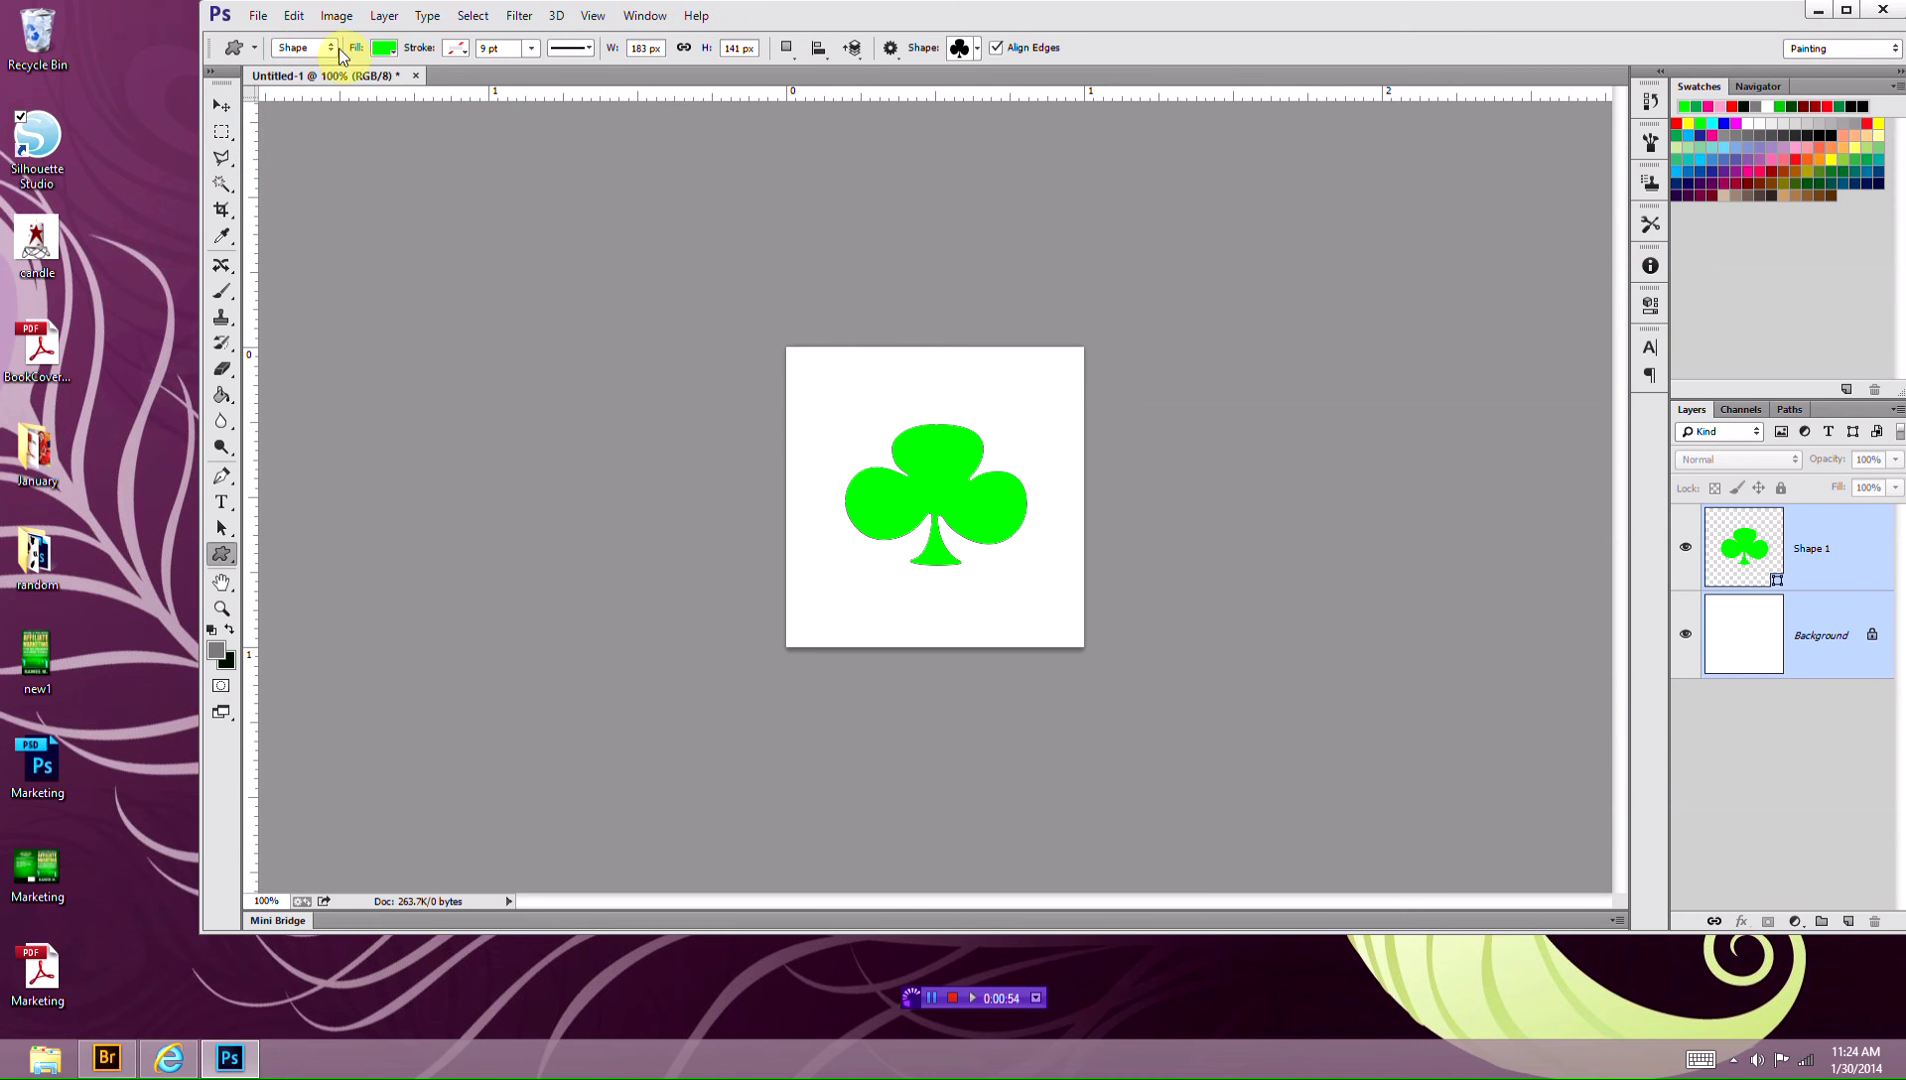
{"action": "left_click", "coordinate": [221, 104]}
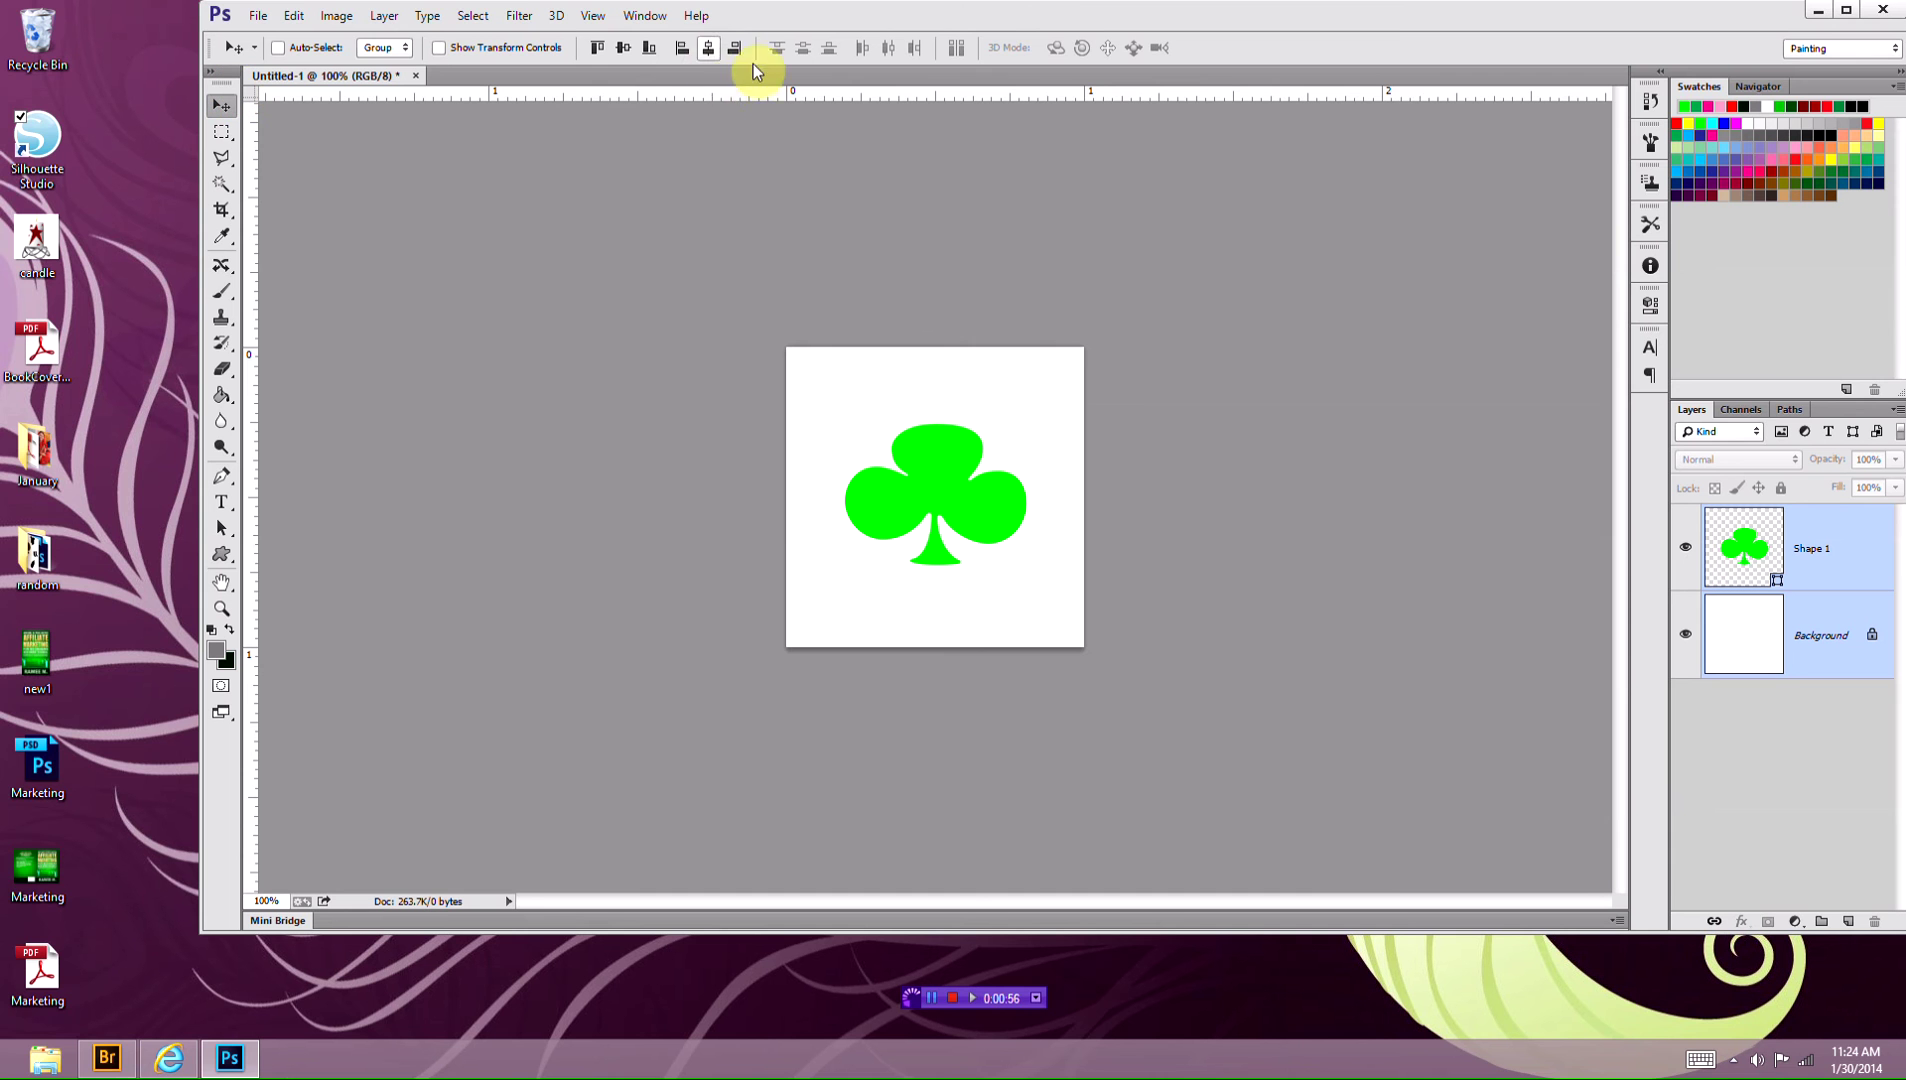
{"action": "left_click", "coordinate": [706, 51]}
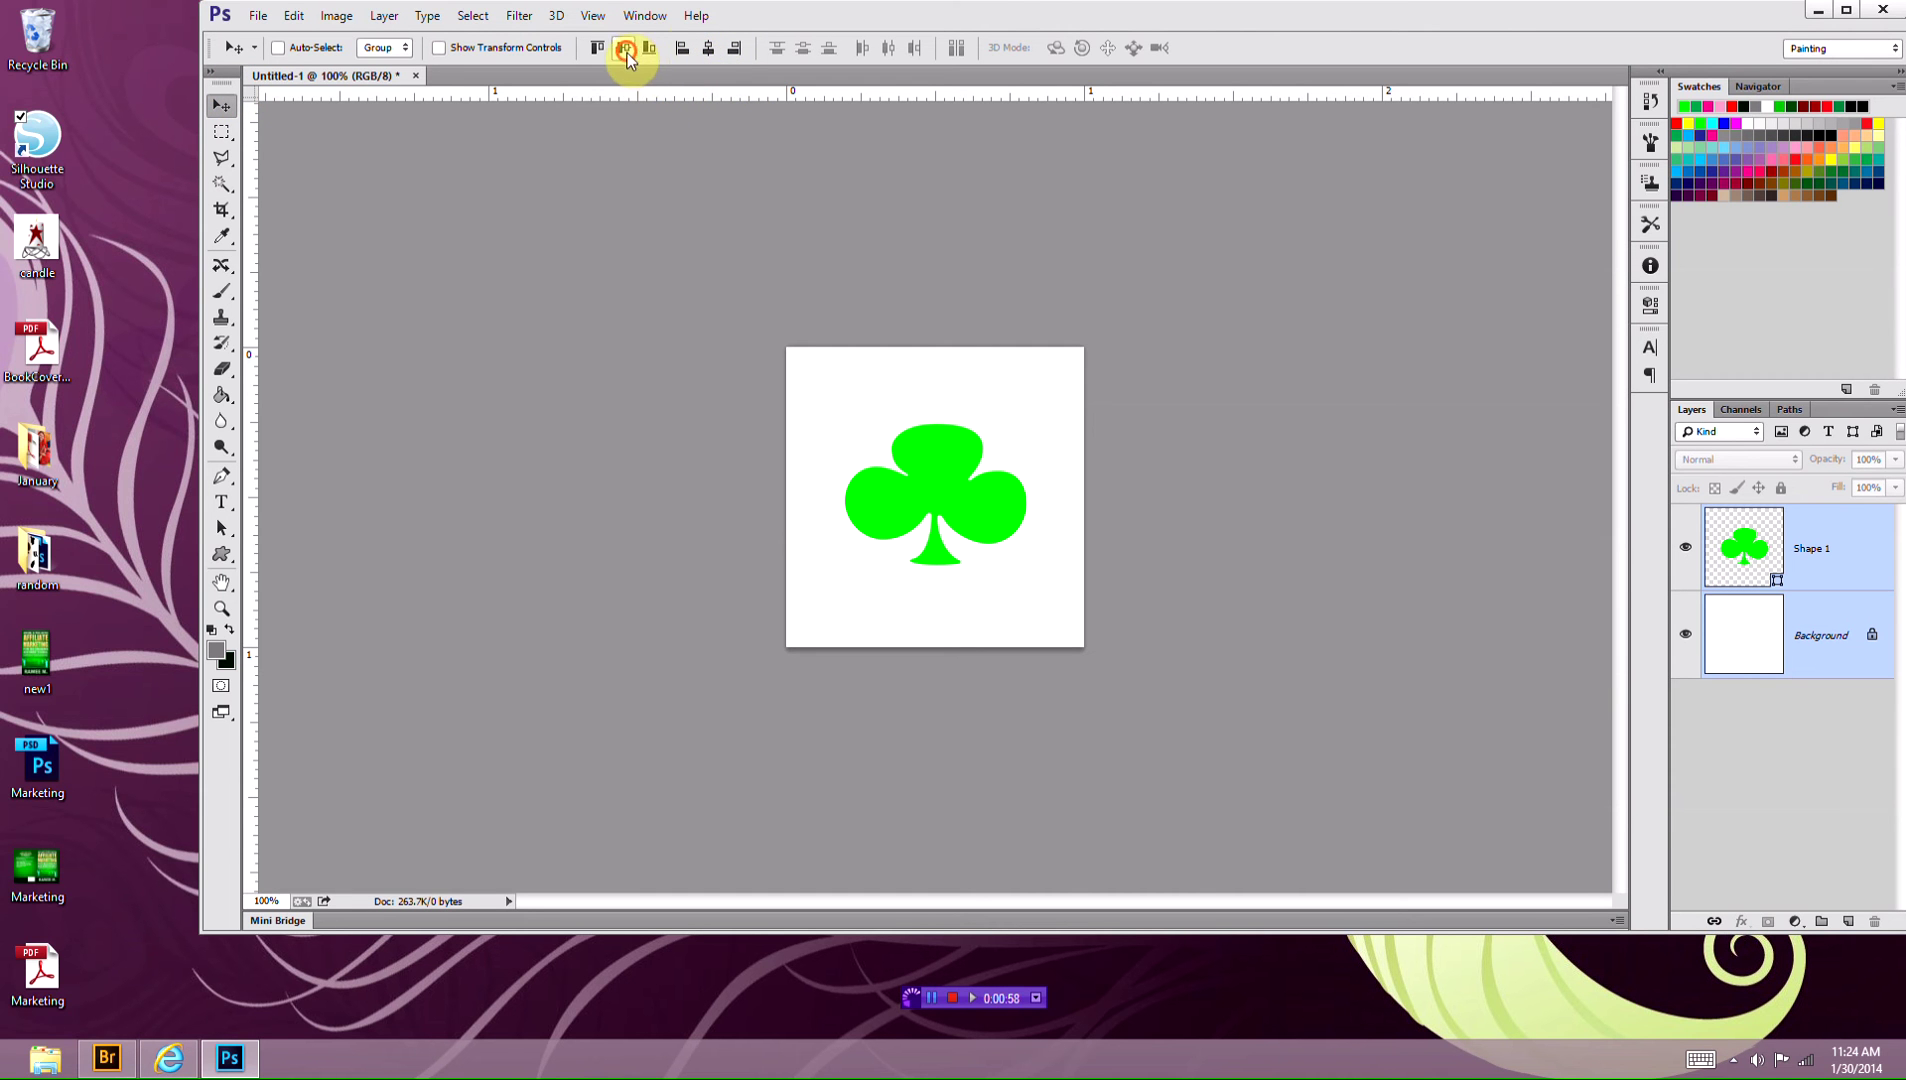
{"action": "left_click", "coordinate": [626, 47]}
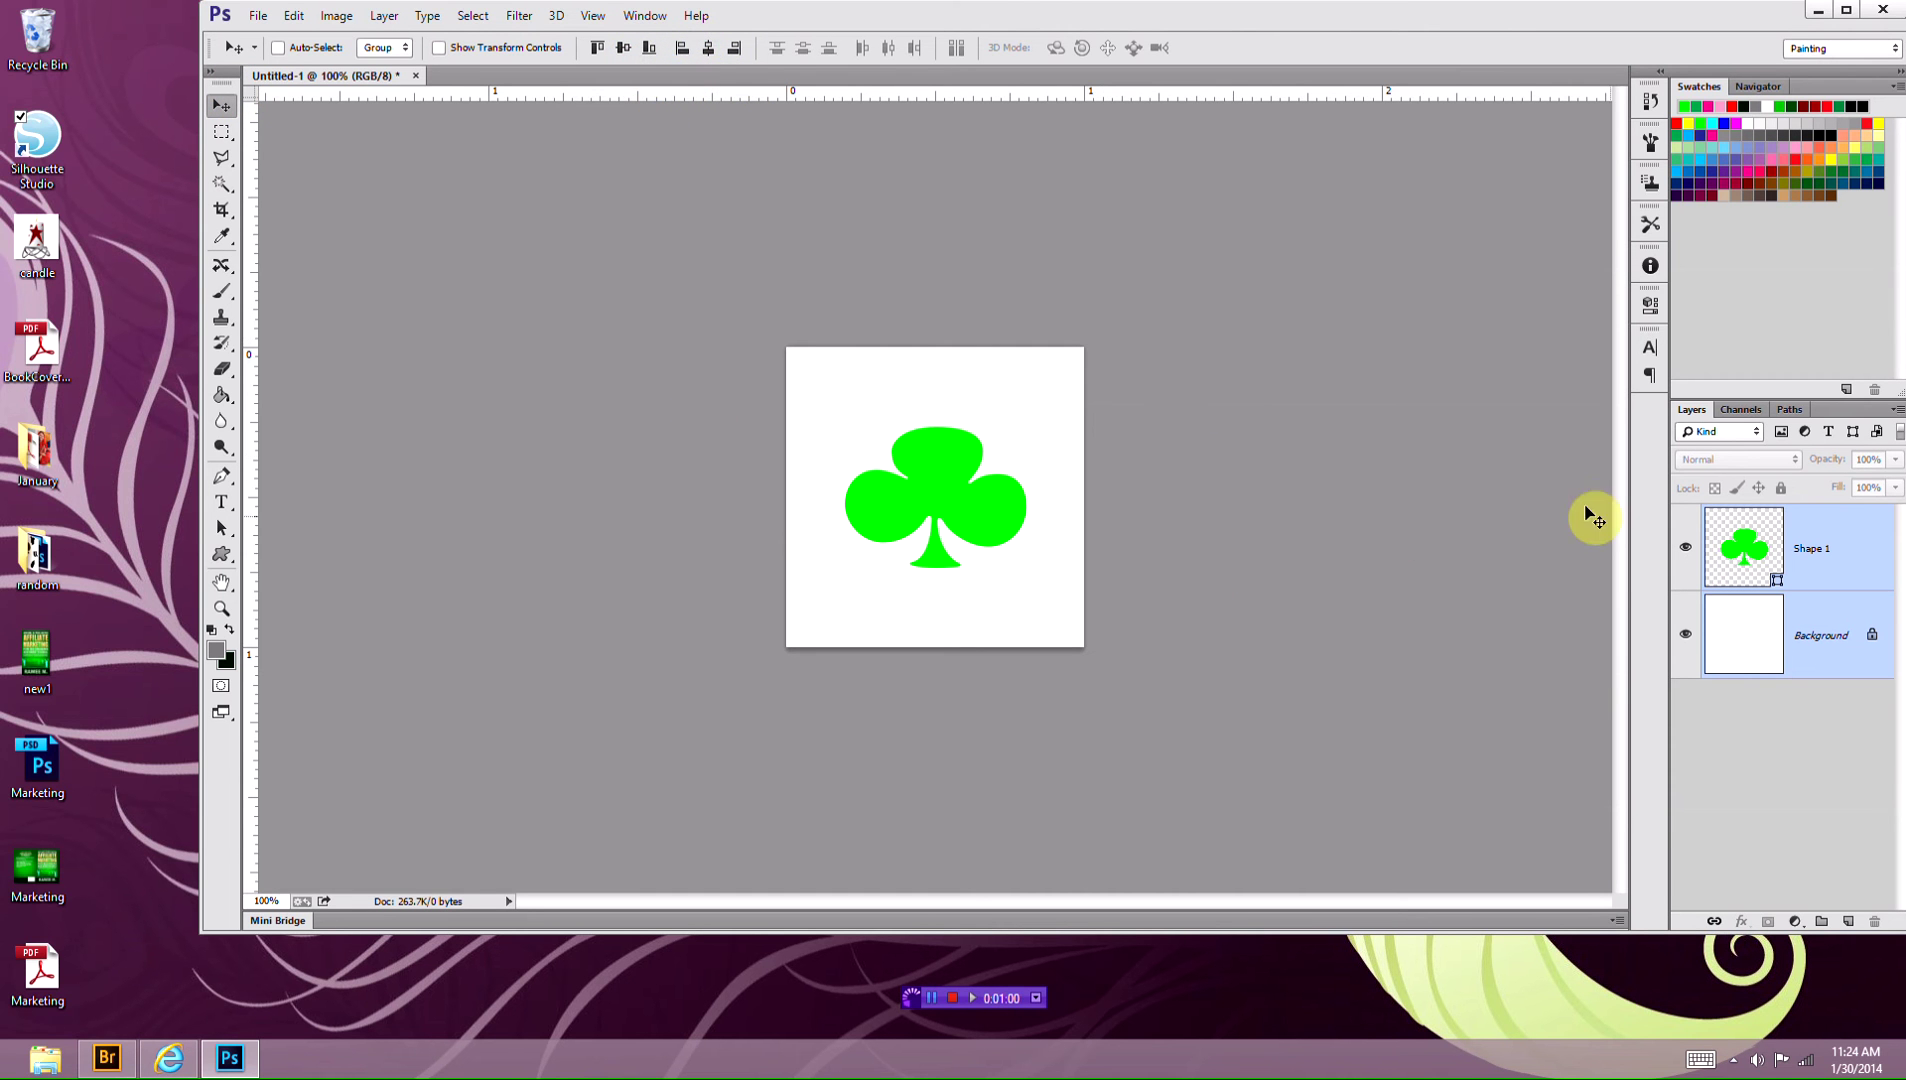
- Rasterize the clover and apply Offset 150 right, 150 down with Wrap Around
{"action": "left_click", "coordinate": [1832, 588]}
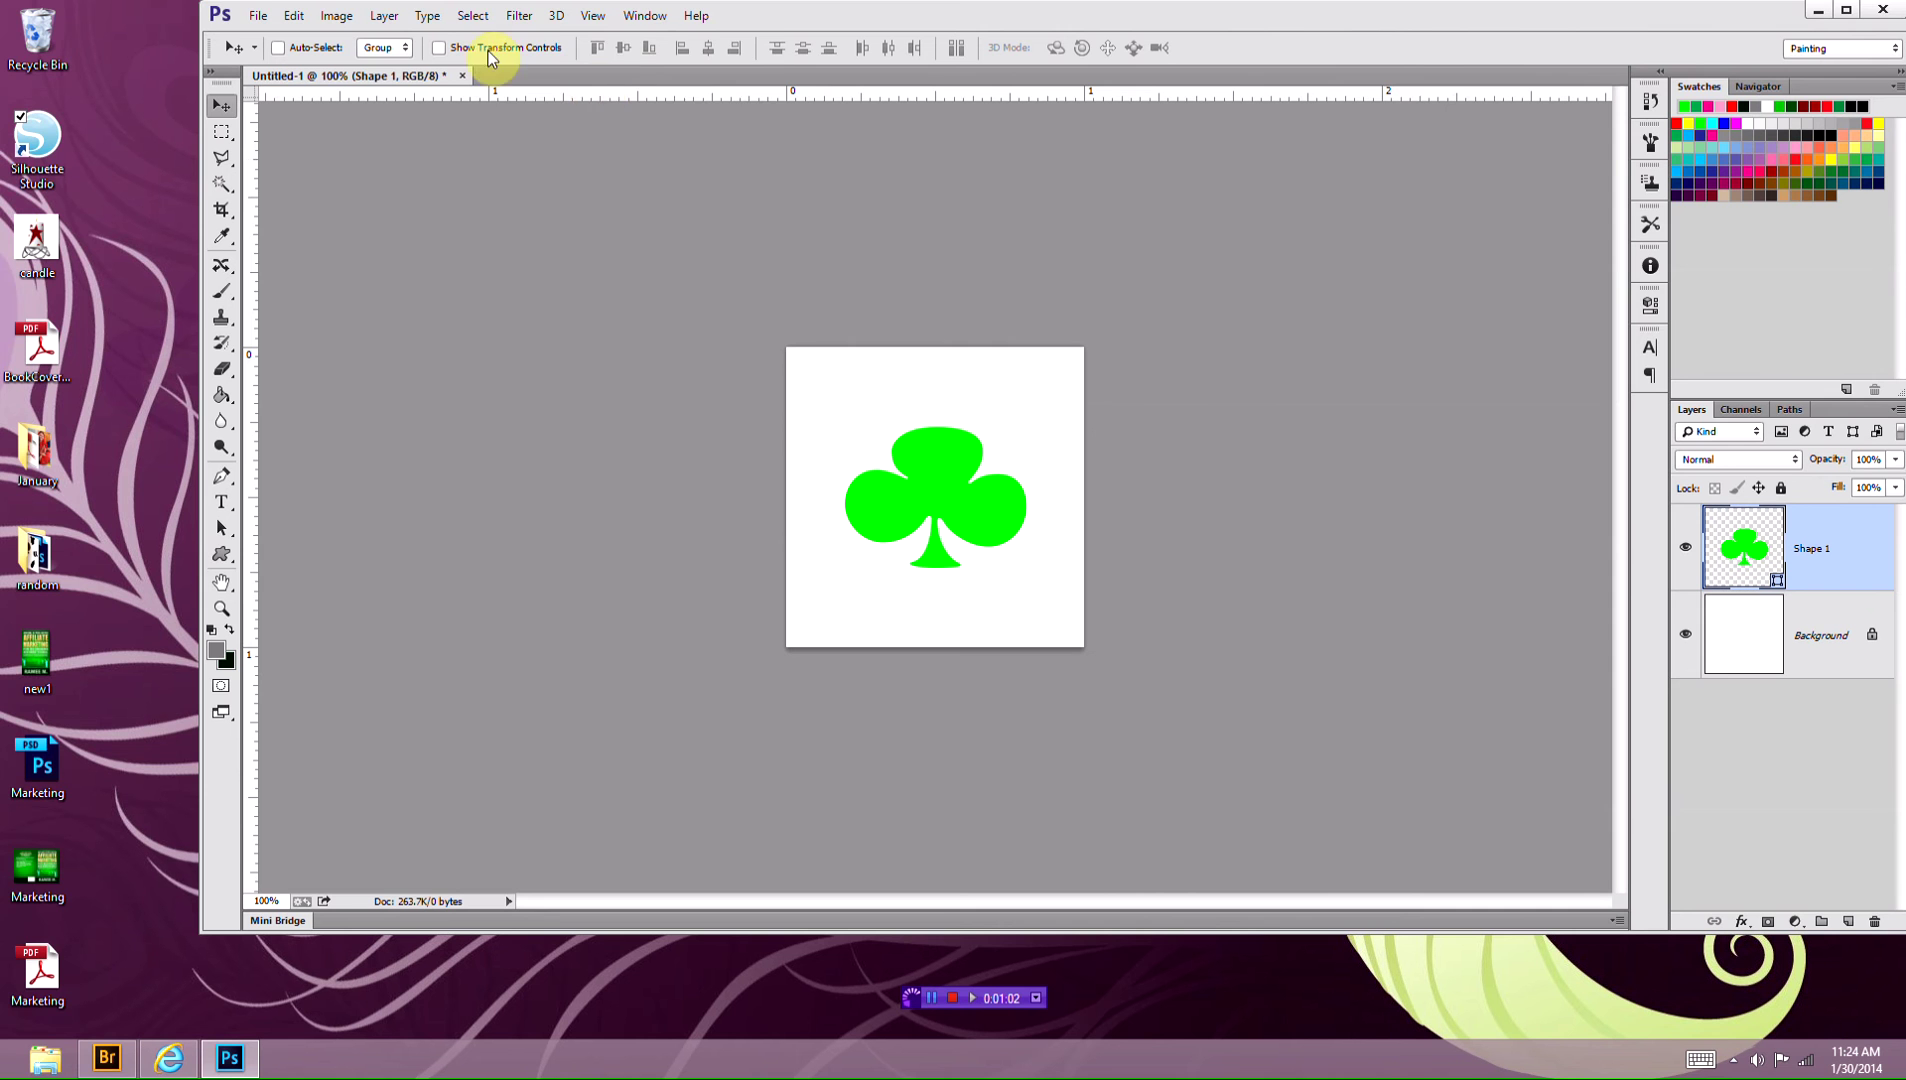
{"action": "left_click", "coordinate": [519, 15]}
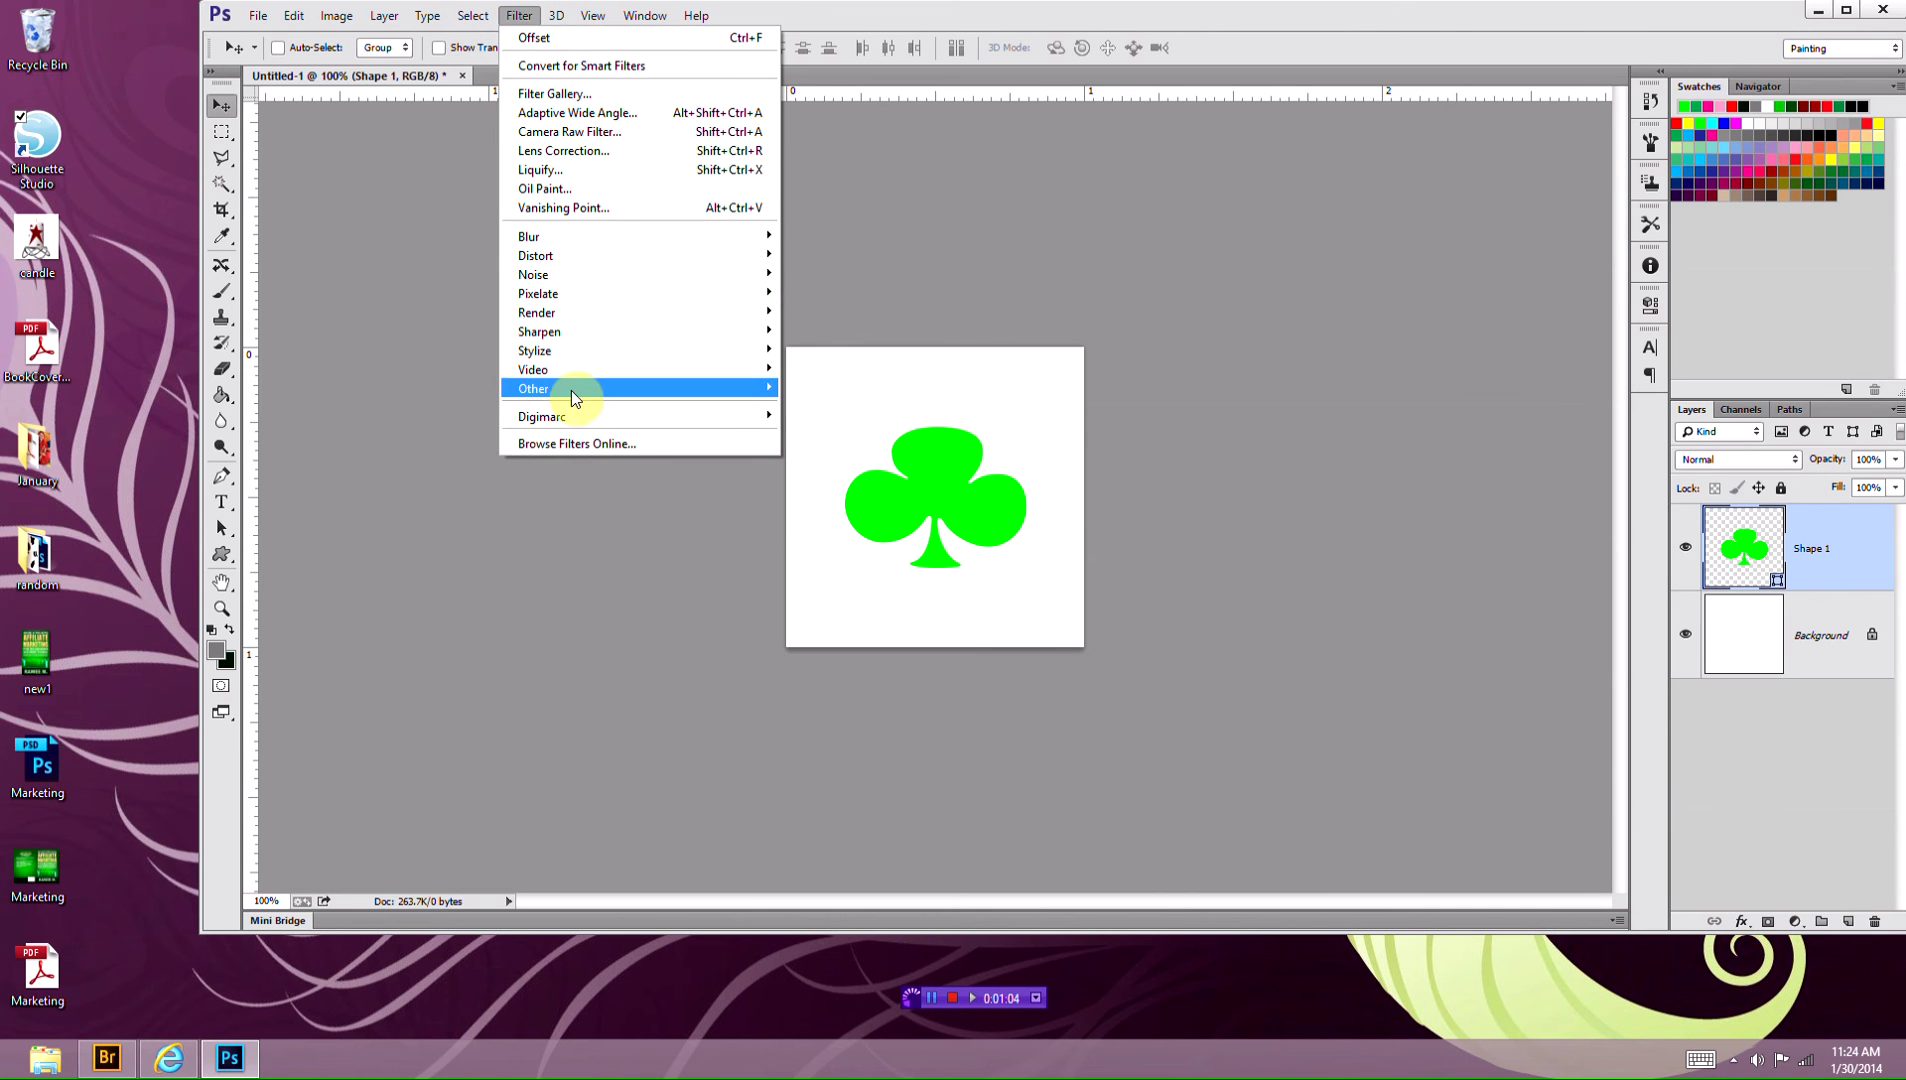
{"action": "mouse_move", "coordinate": [565, 389]}
{"action": "left_click", "coordinate": [456, 484]}
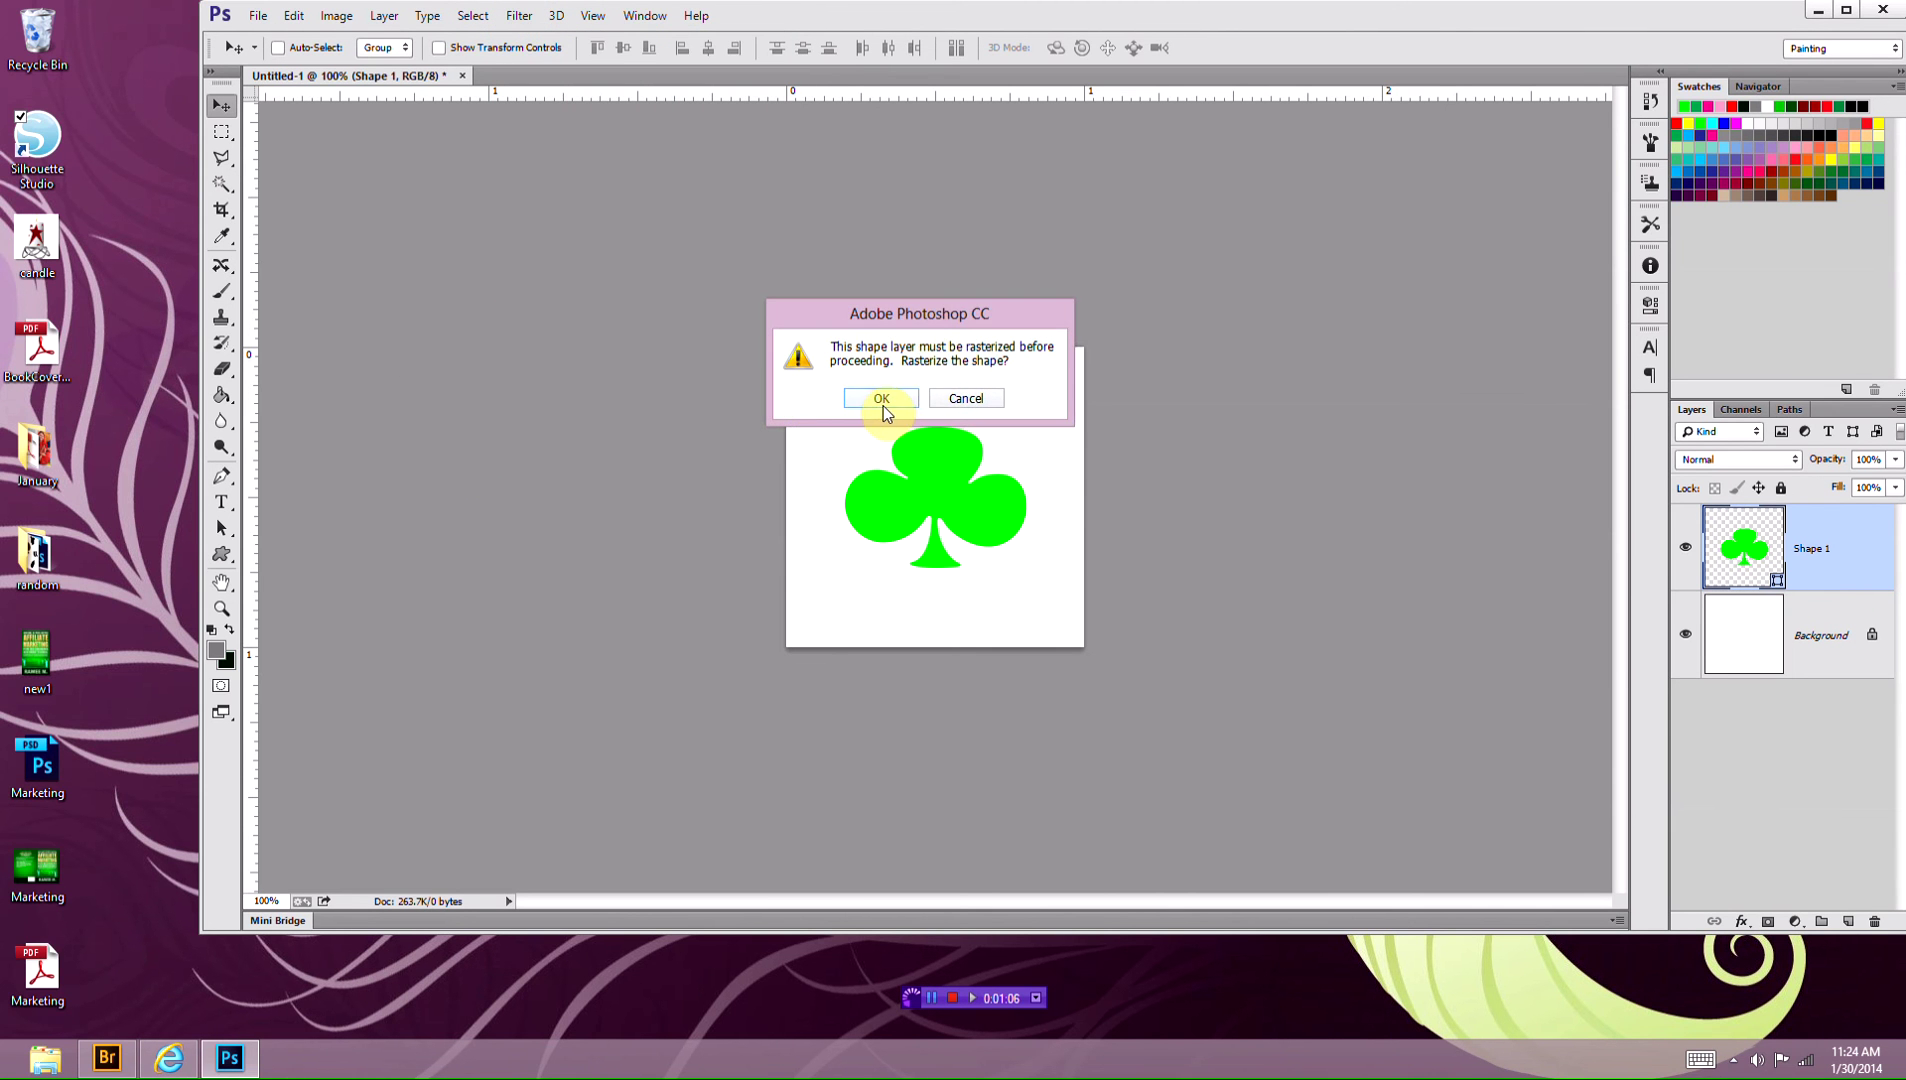
{"action": "left_click", "coordinate": [882, 401]}
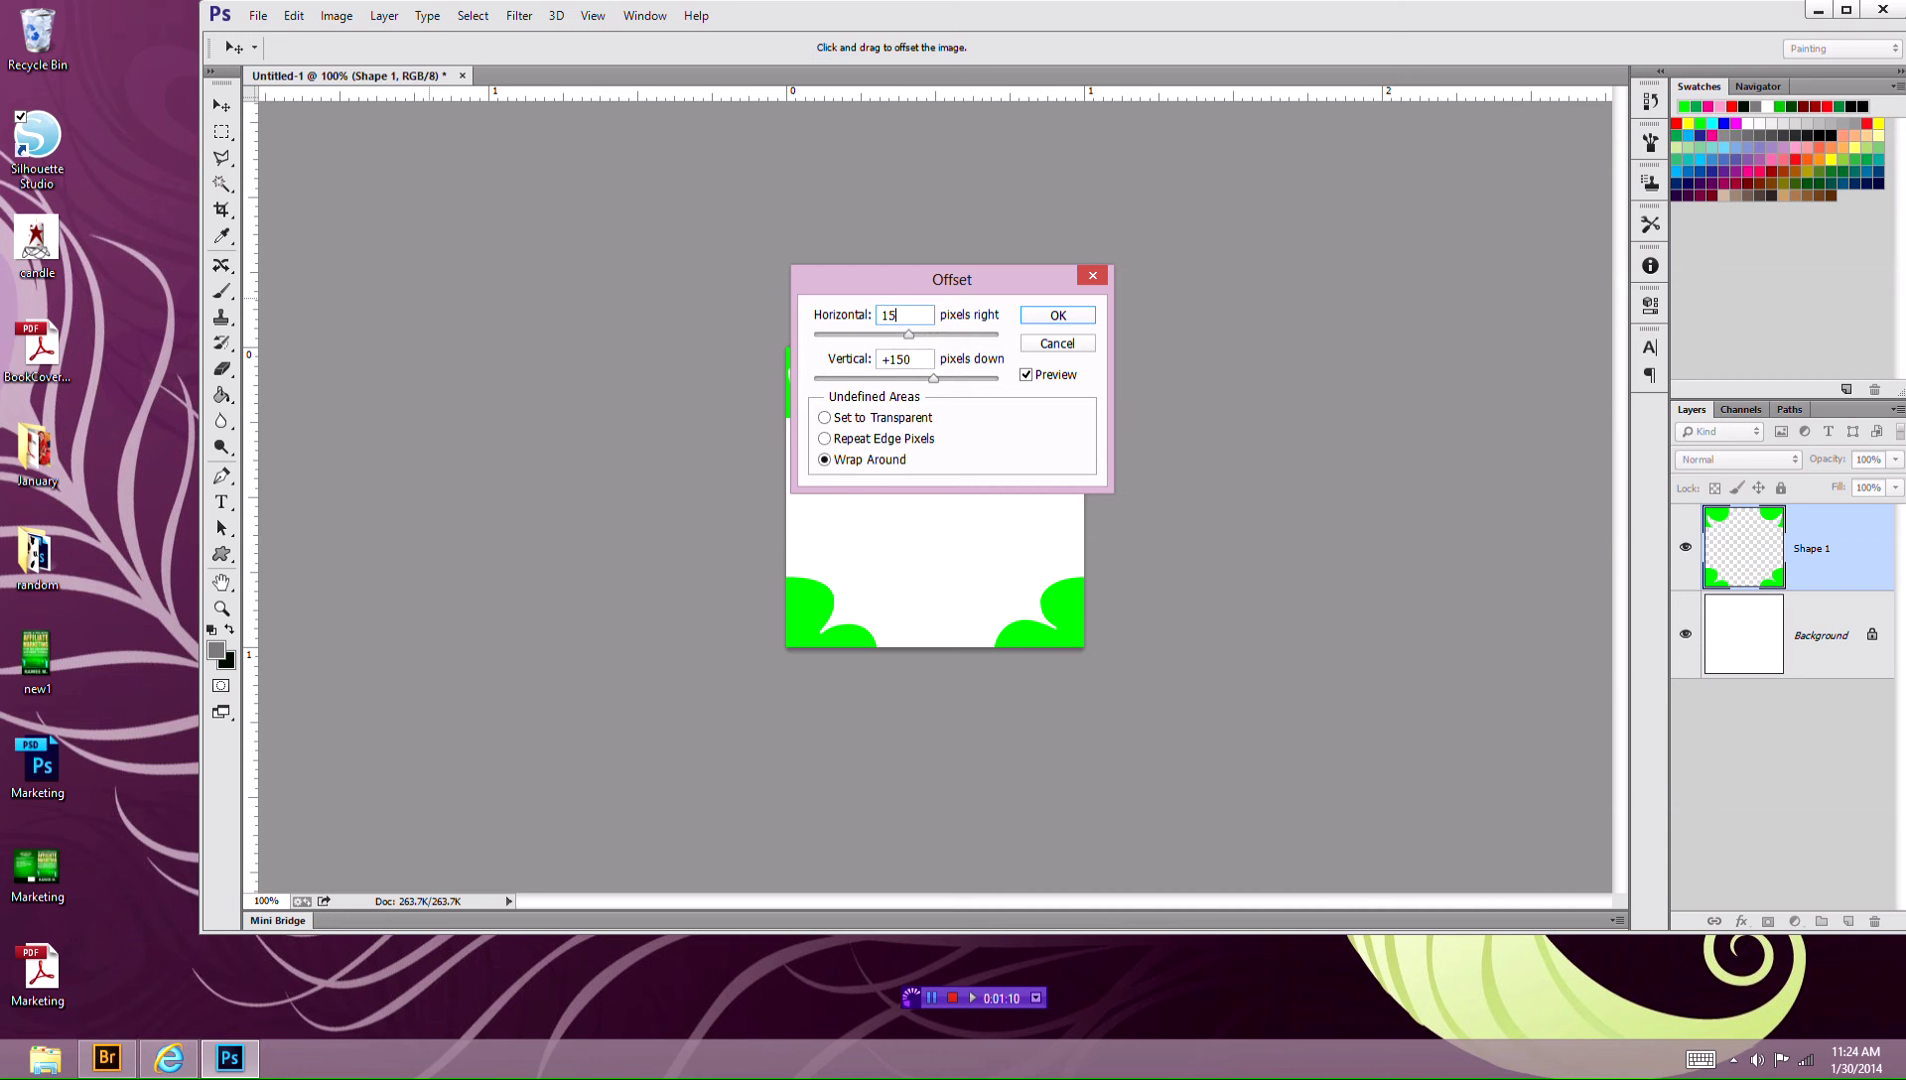
{"action": "left_click", "coordinate": [902, 360]}
{"action": "type", "text": "150"}
{"action": "left_click", "coordinate": [1056, 314]}
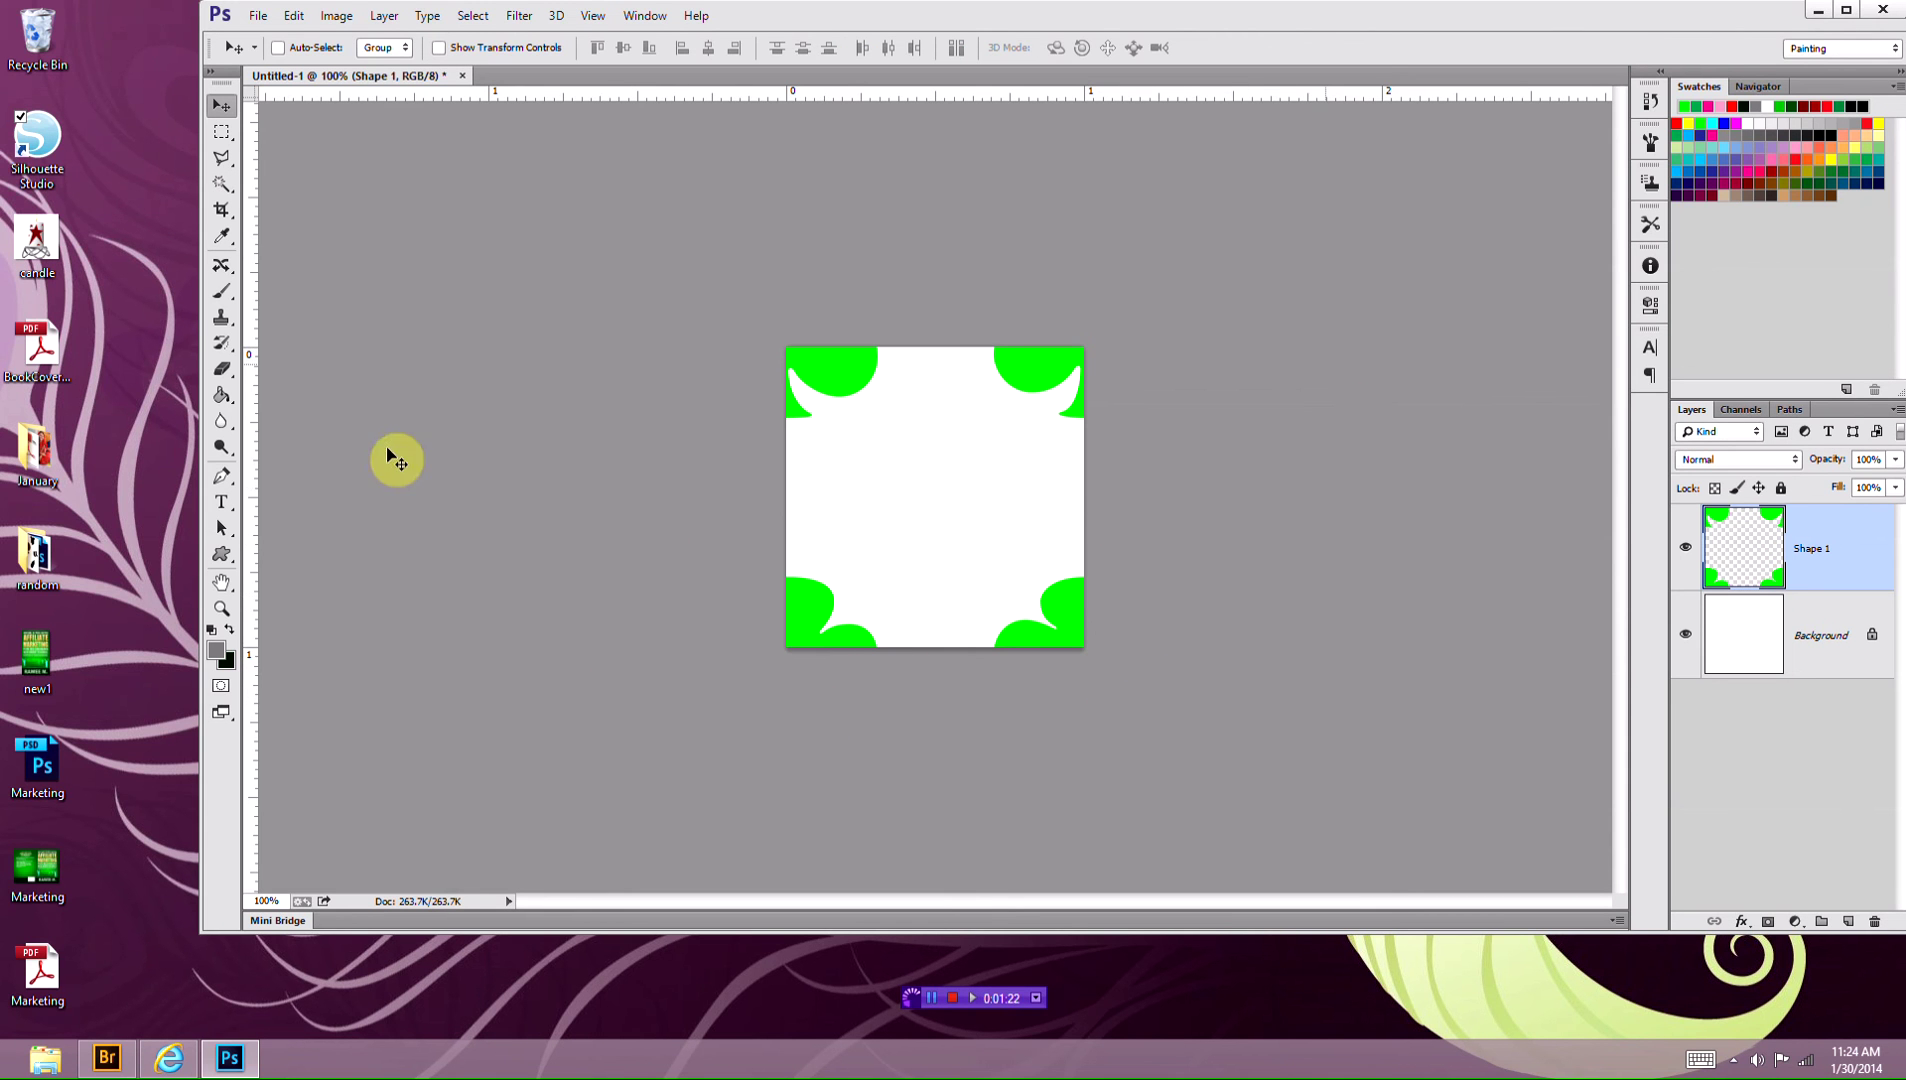
- Draw a second club shape in the canvas centre with a darker green fill
{"action": "left_click", "coordinate": [220, 558]}
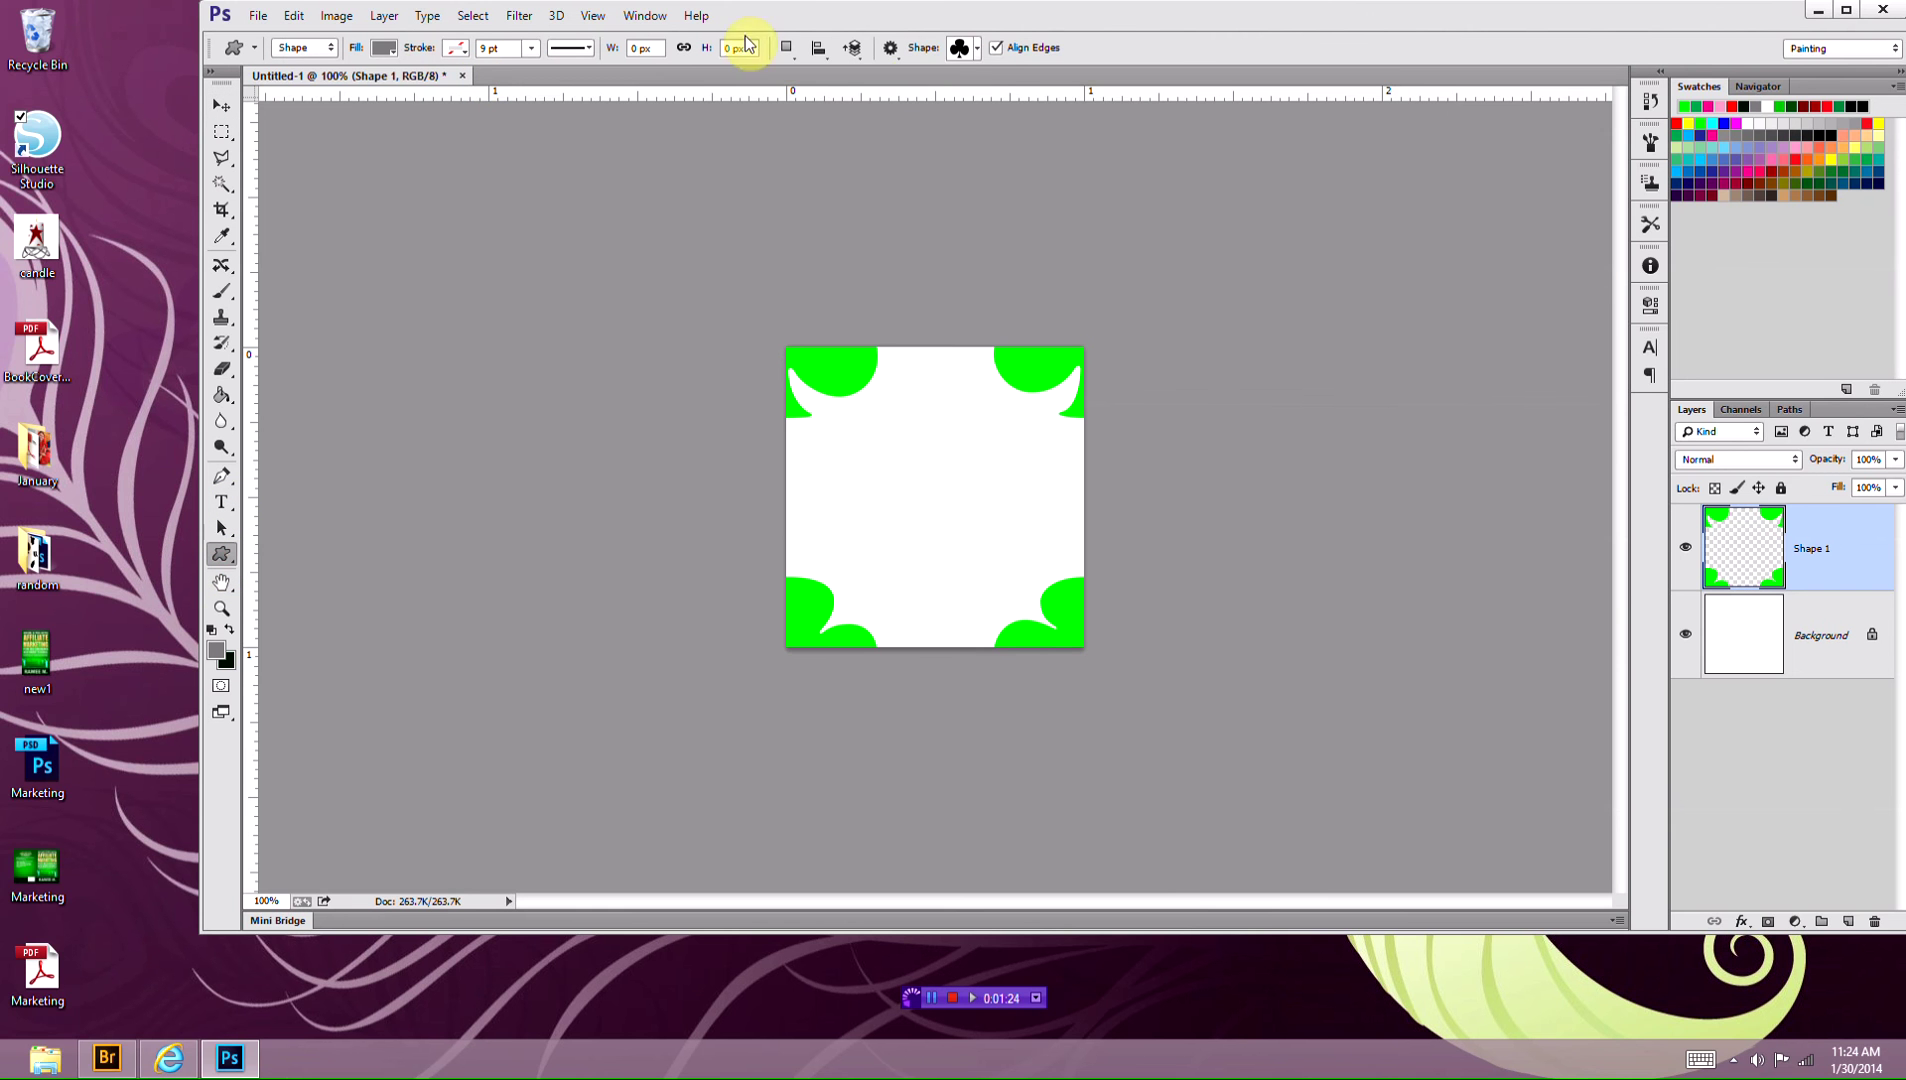
{"action": "left_click", "coordinate": [975, 48]}
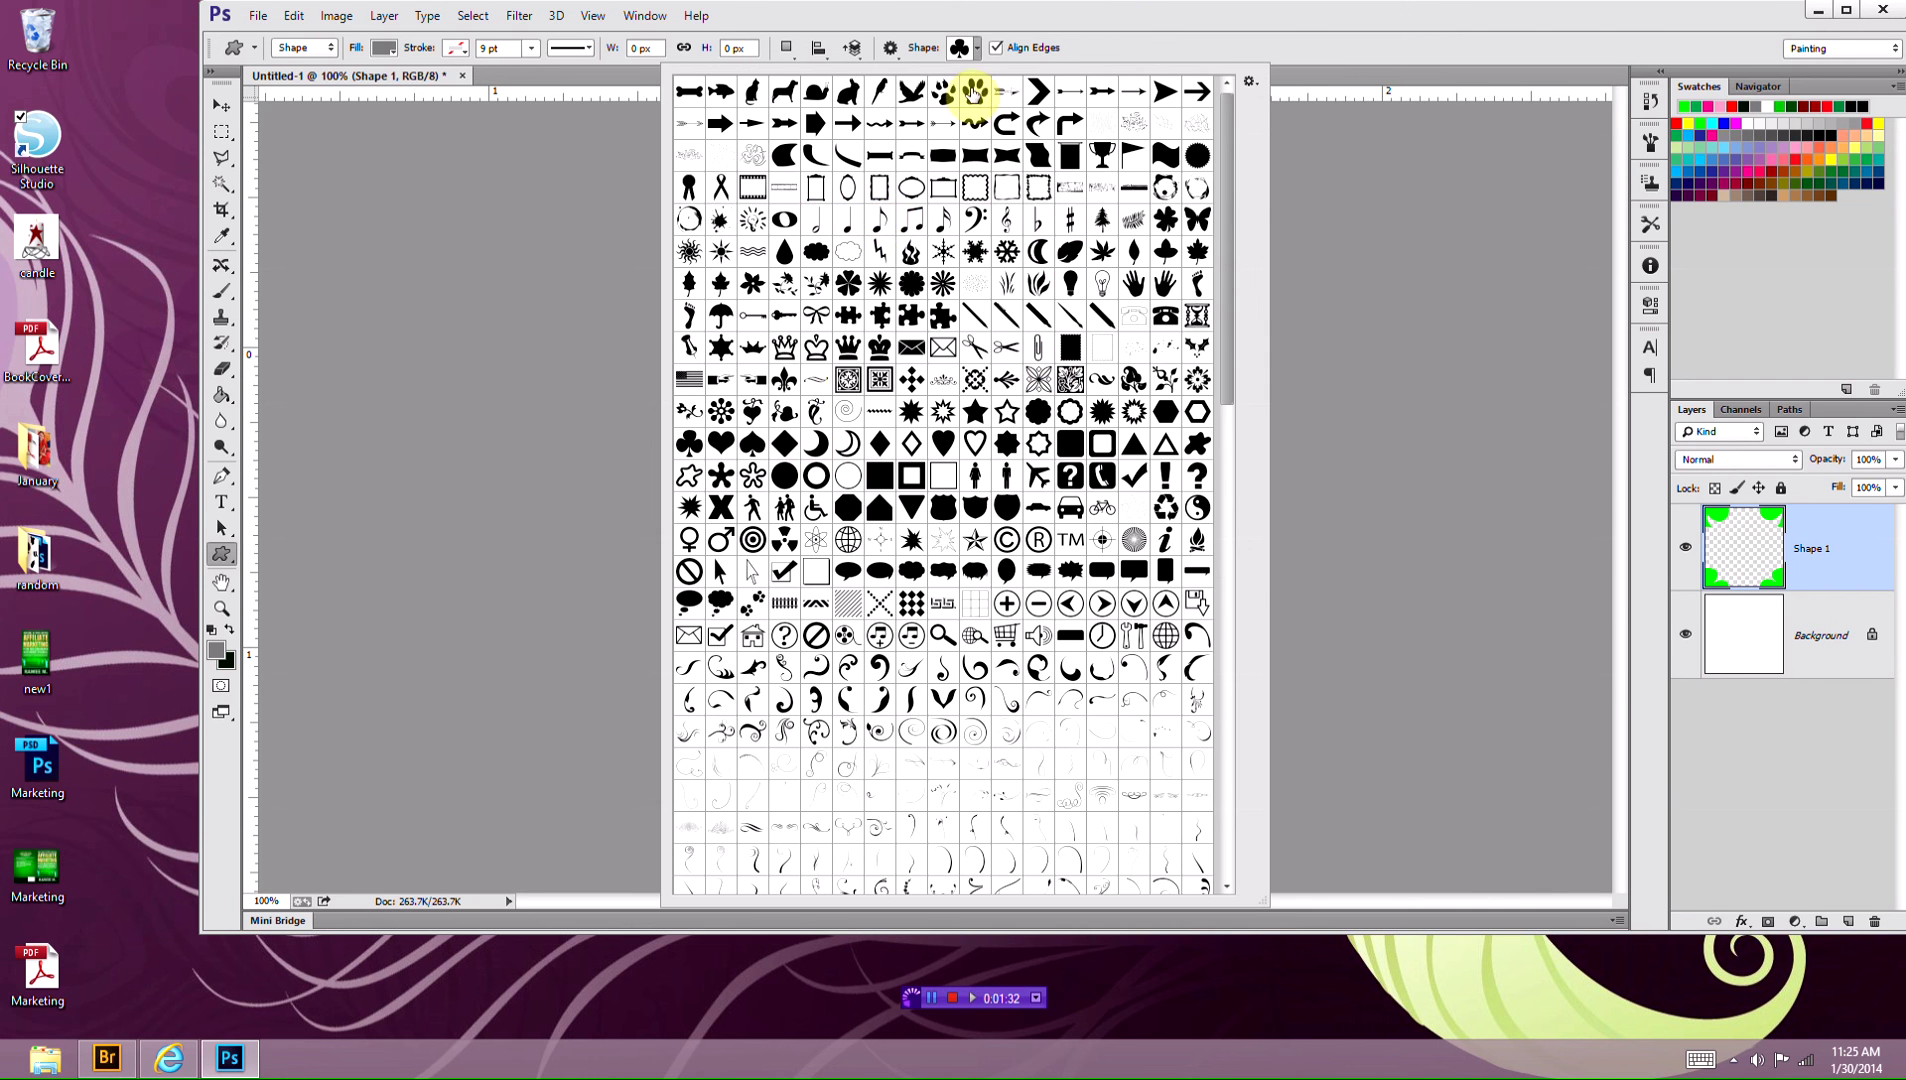
{"action": "left_click", "coordinate": [1128, 34]}
{"action": "left_click_drag", "start_coordinate": [856, 437], "coordinate": [1030, 575]}
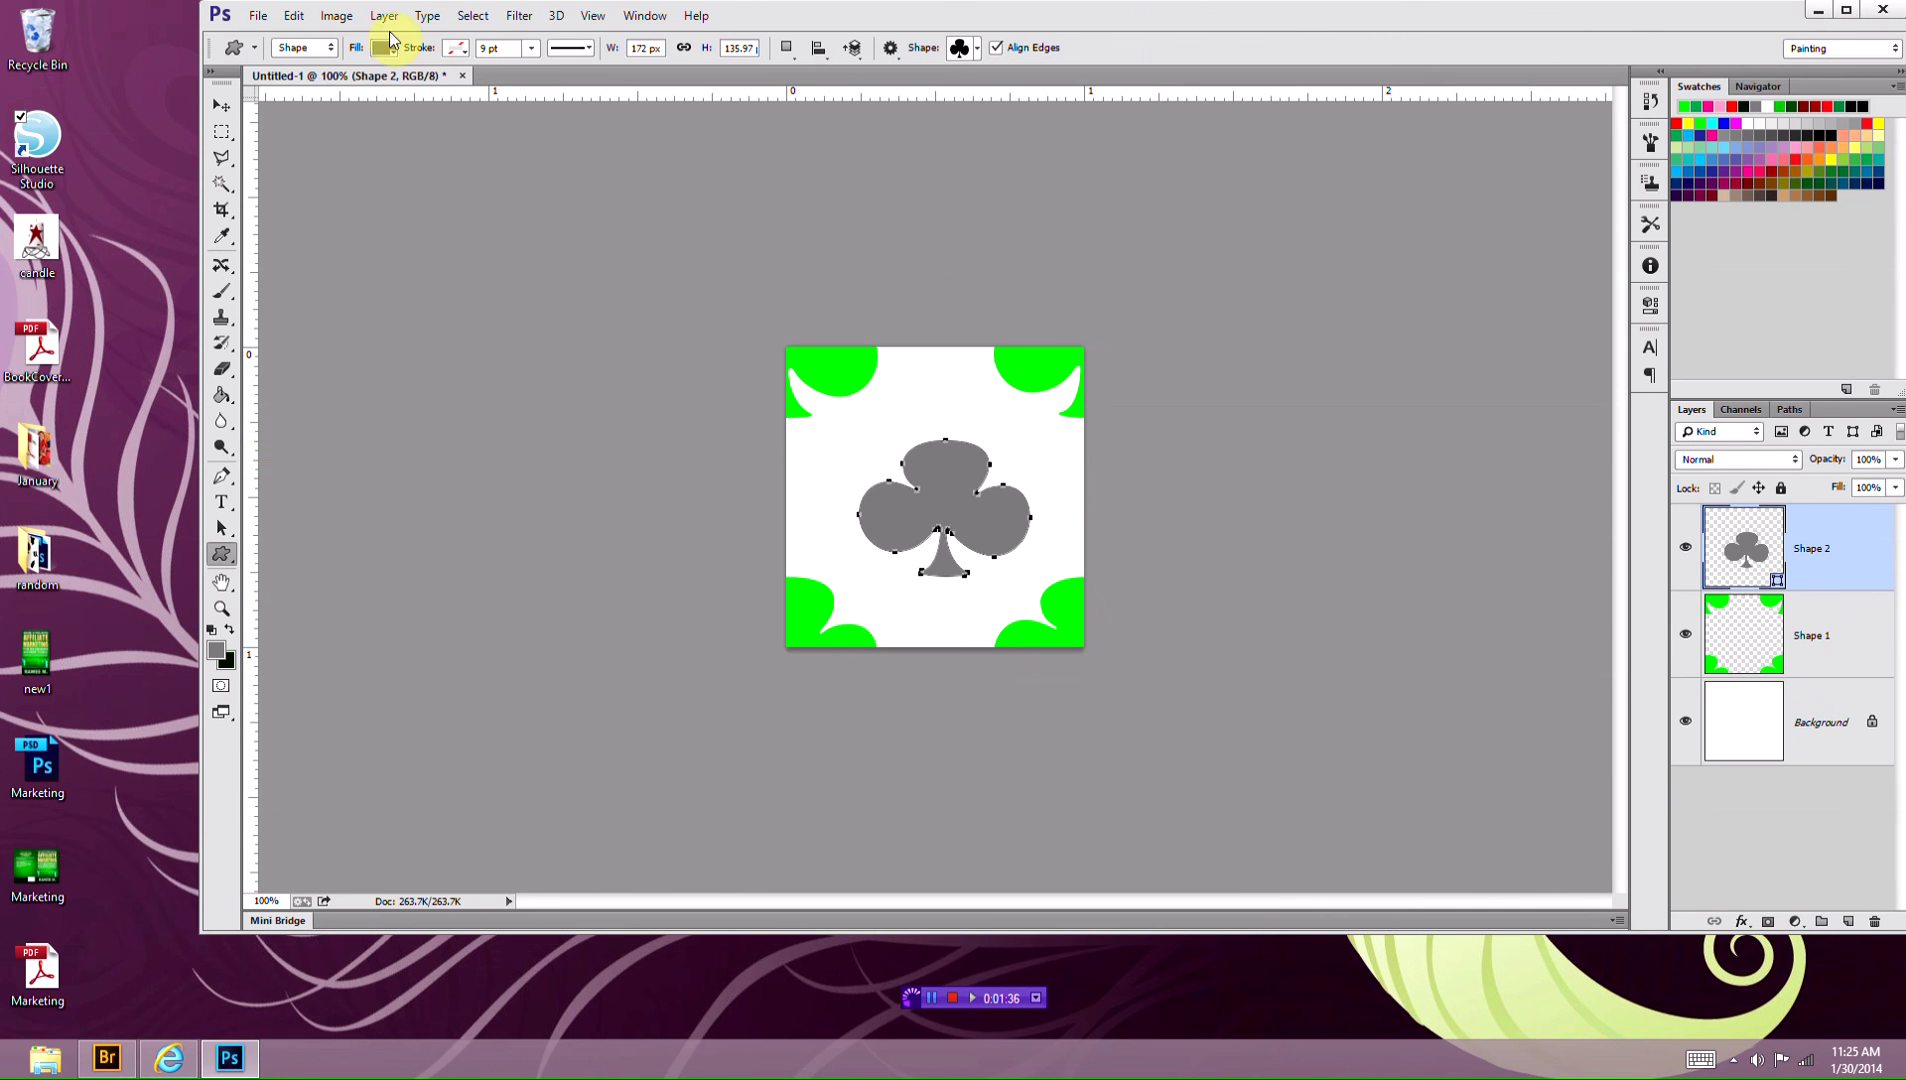
{"action": "left_click", "coordinate": [383, 47]}
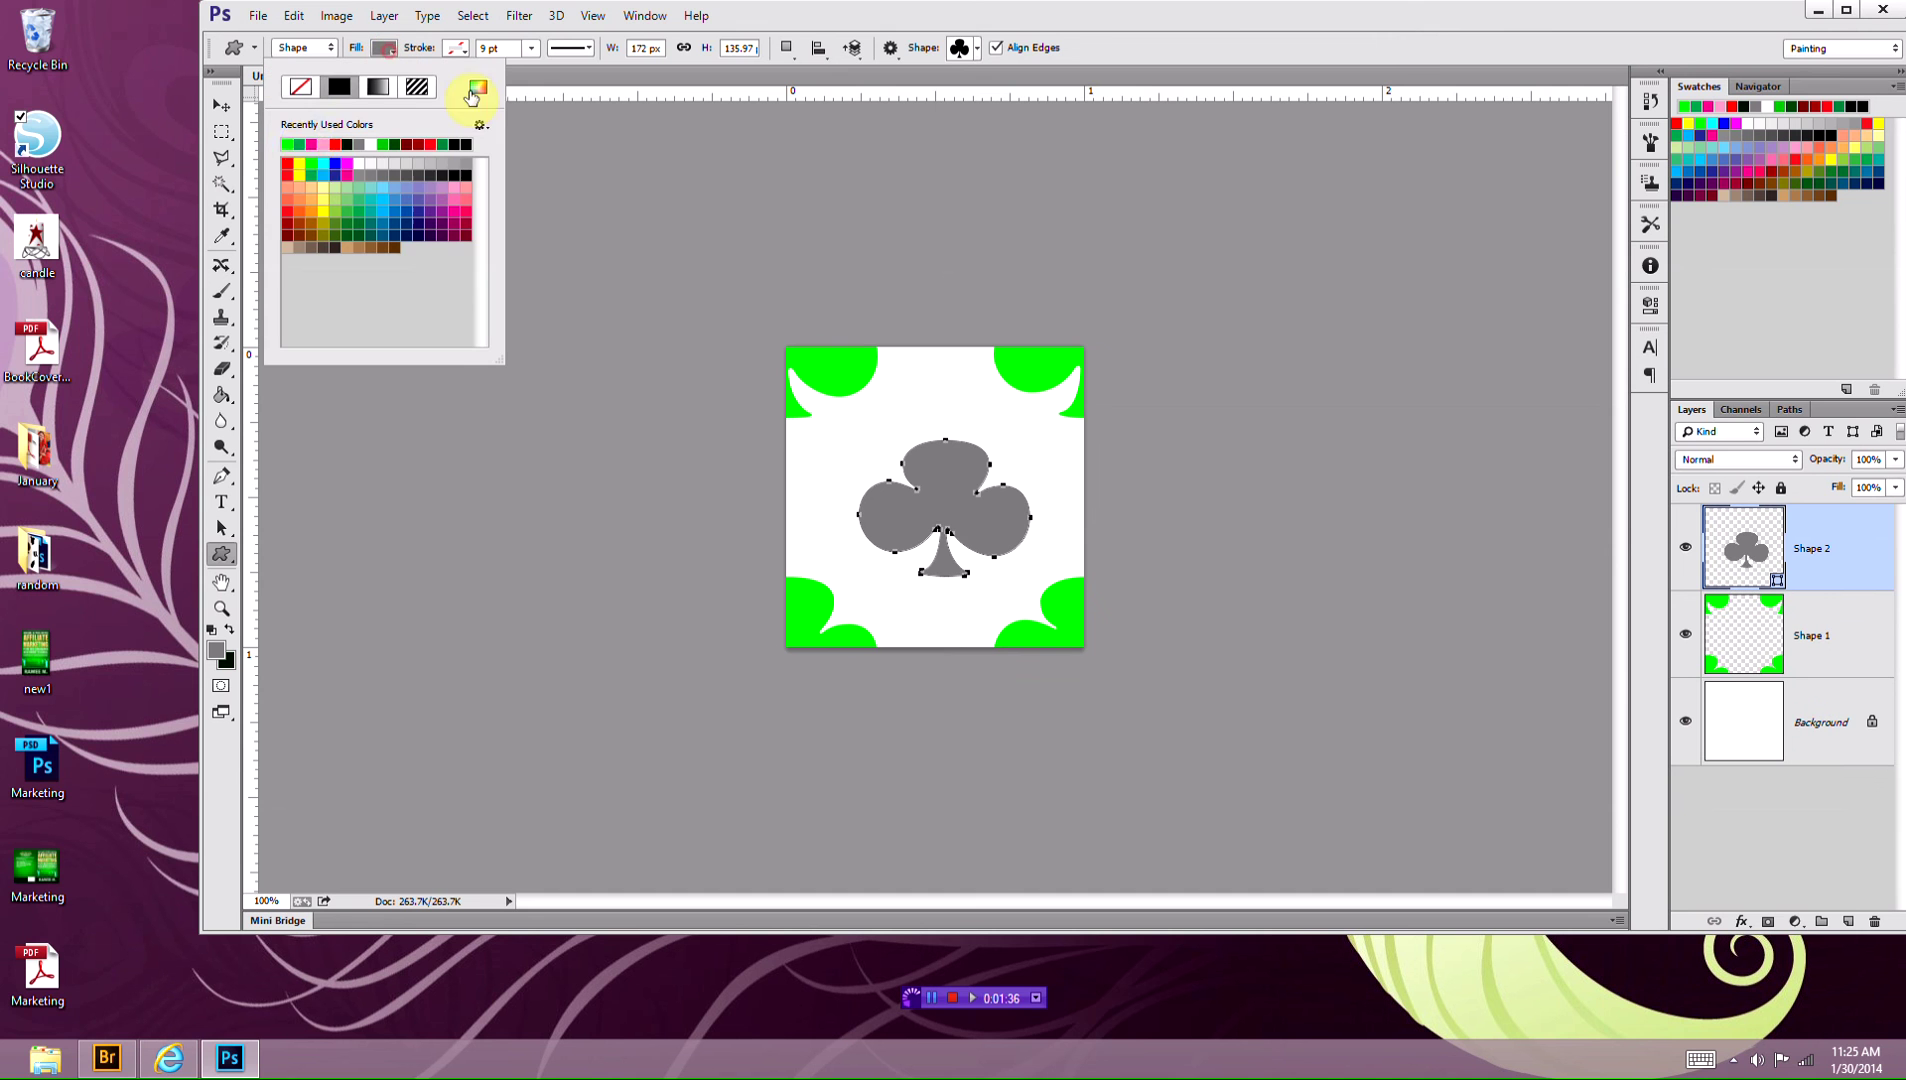
{"action": "left_click", "coordinate": [307, 142]}
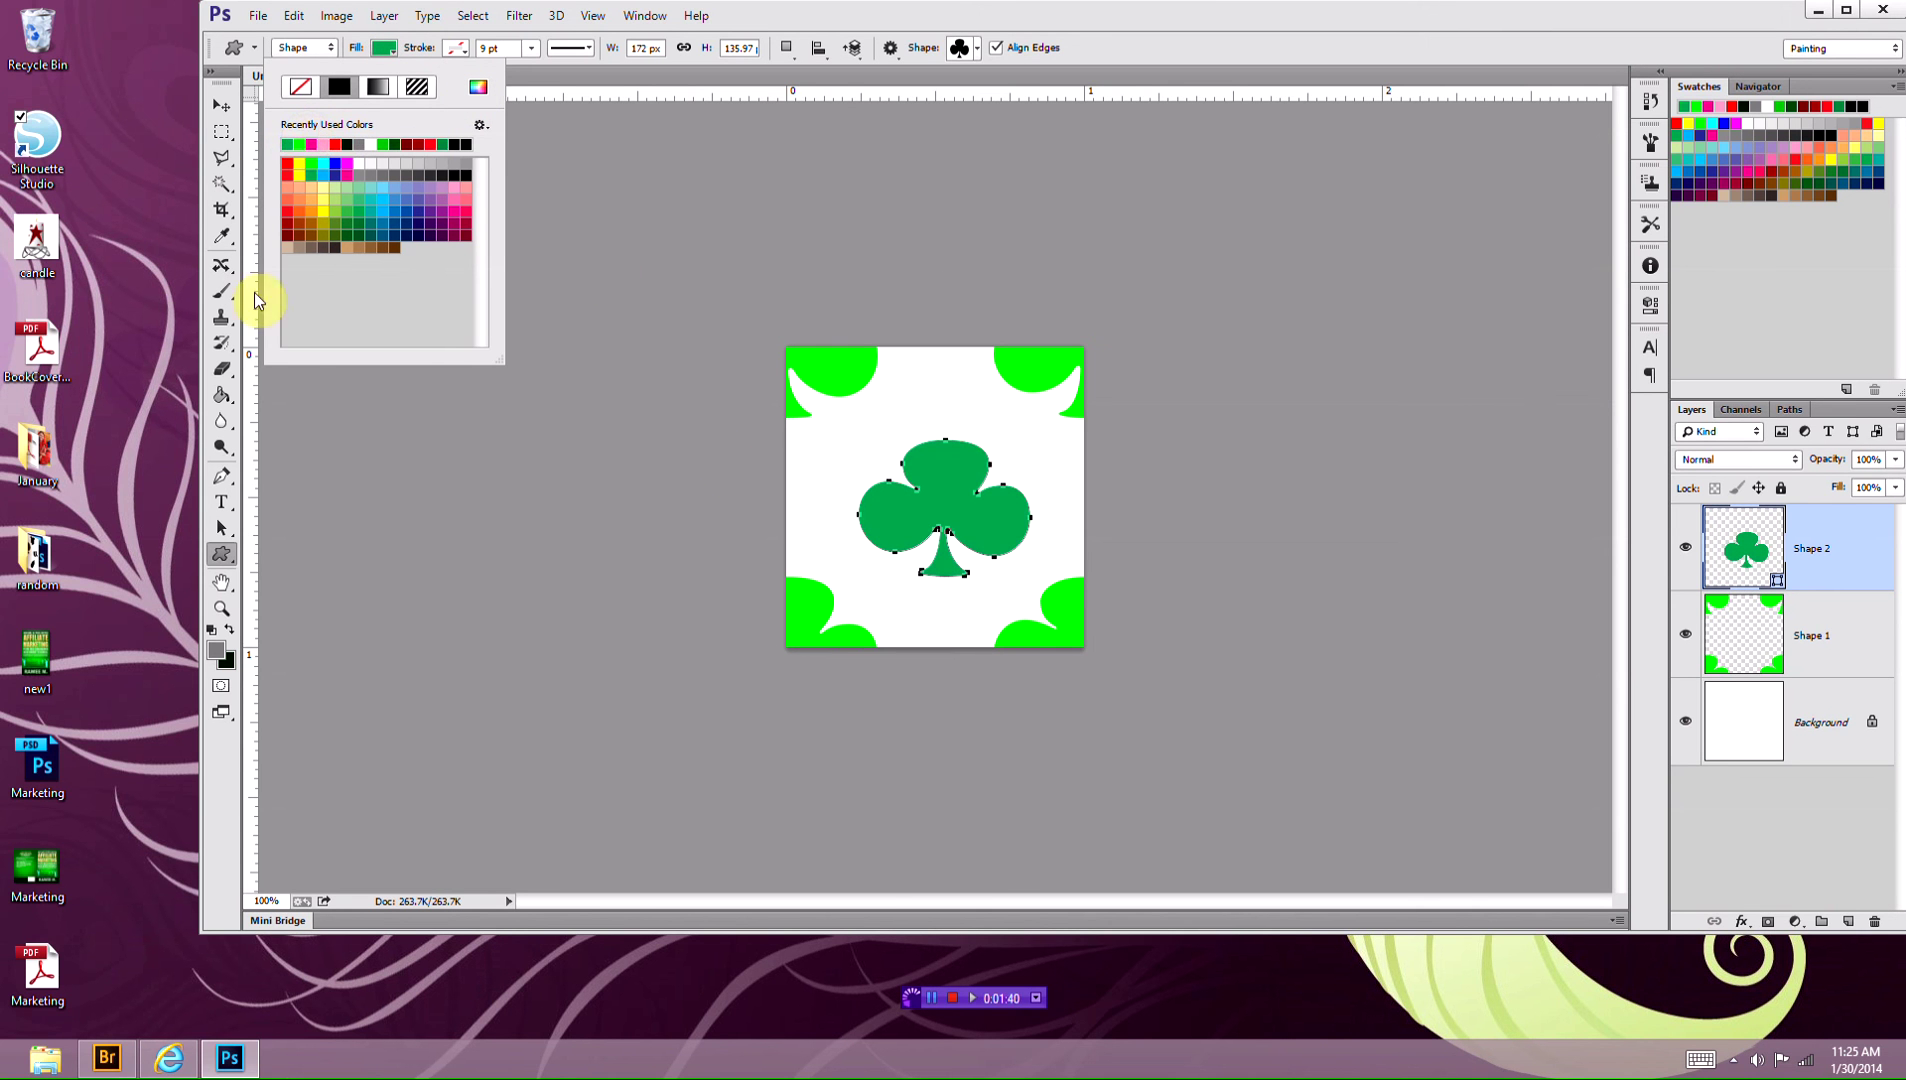
{"action": "left_click", "coordinate": [975, 75]}
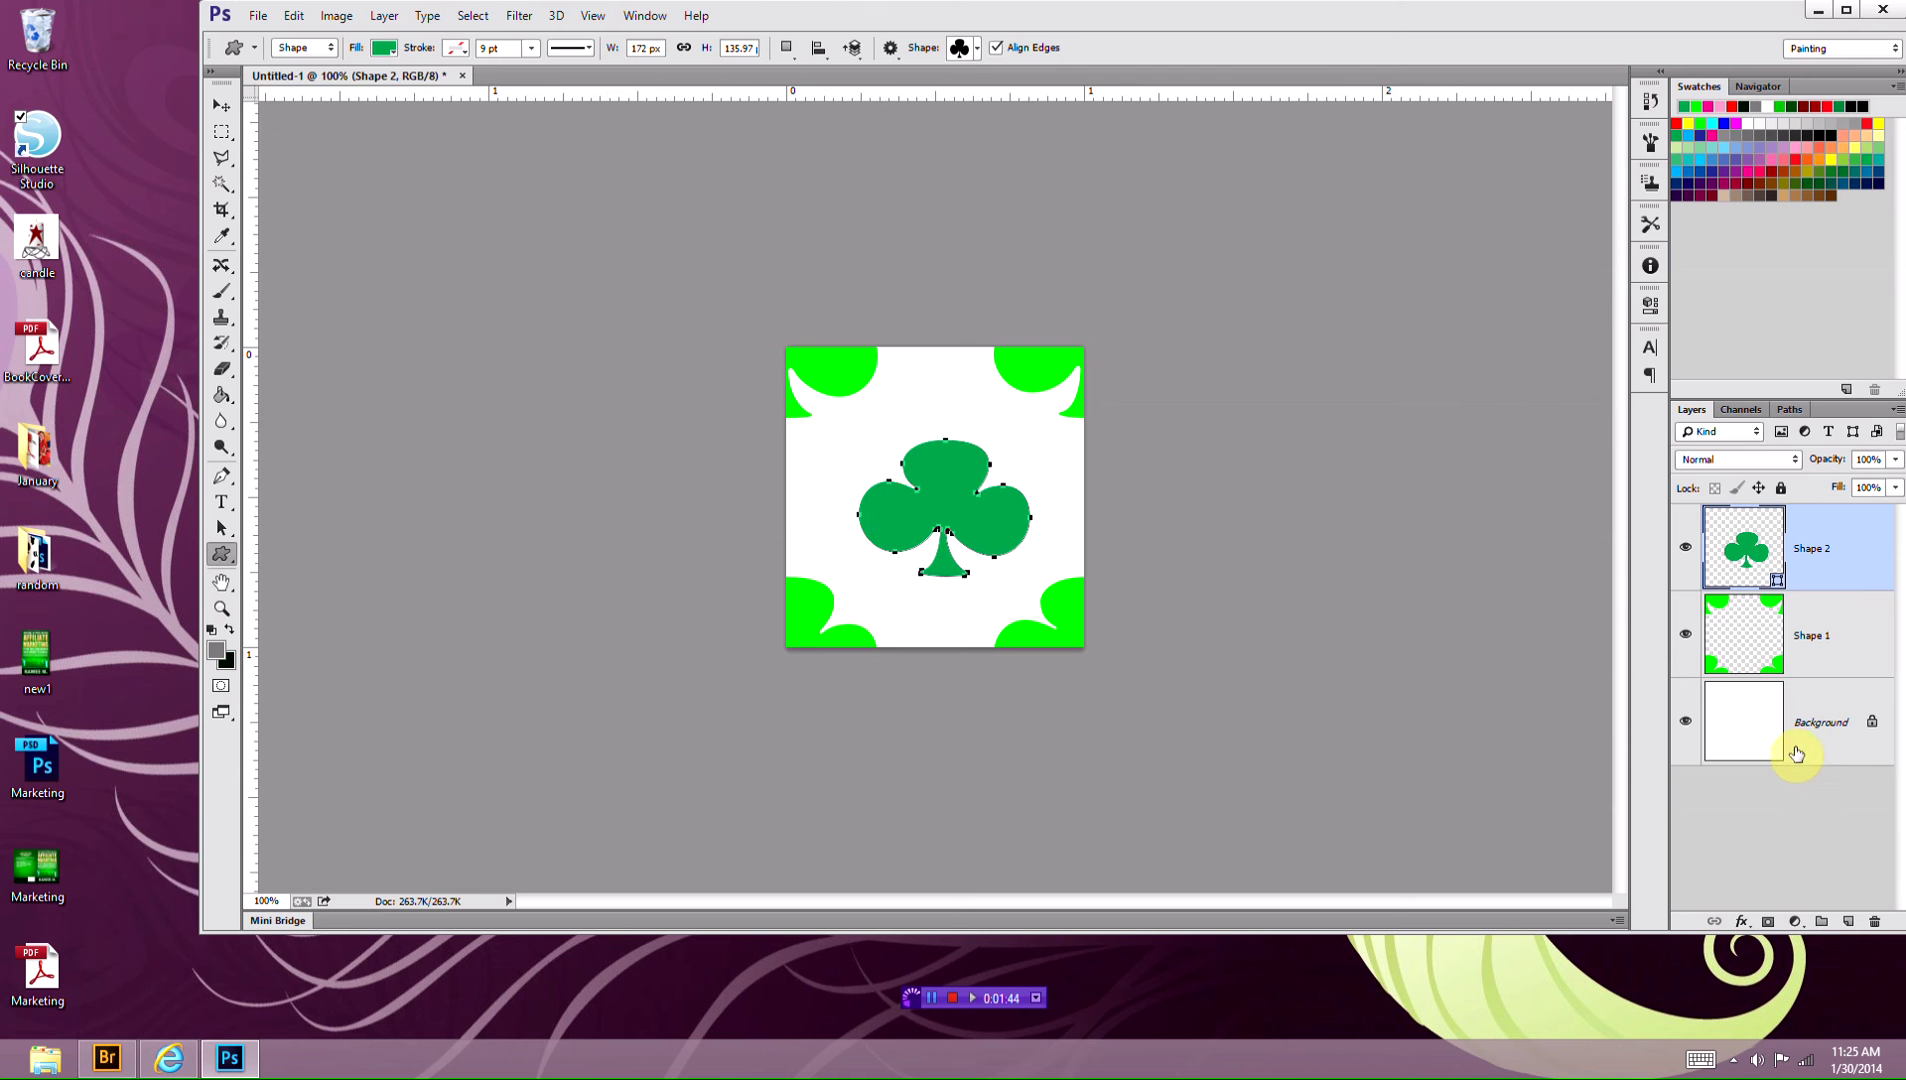
- Align Shape 2 to the Background's vertical and horizontal centres
{"action": "left_click", "coordinate": [1818, 730], "text": "ctrl"}
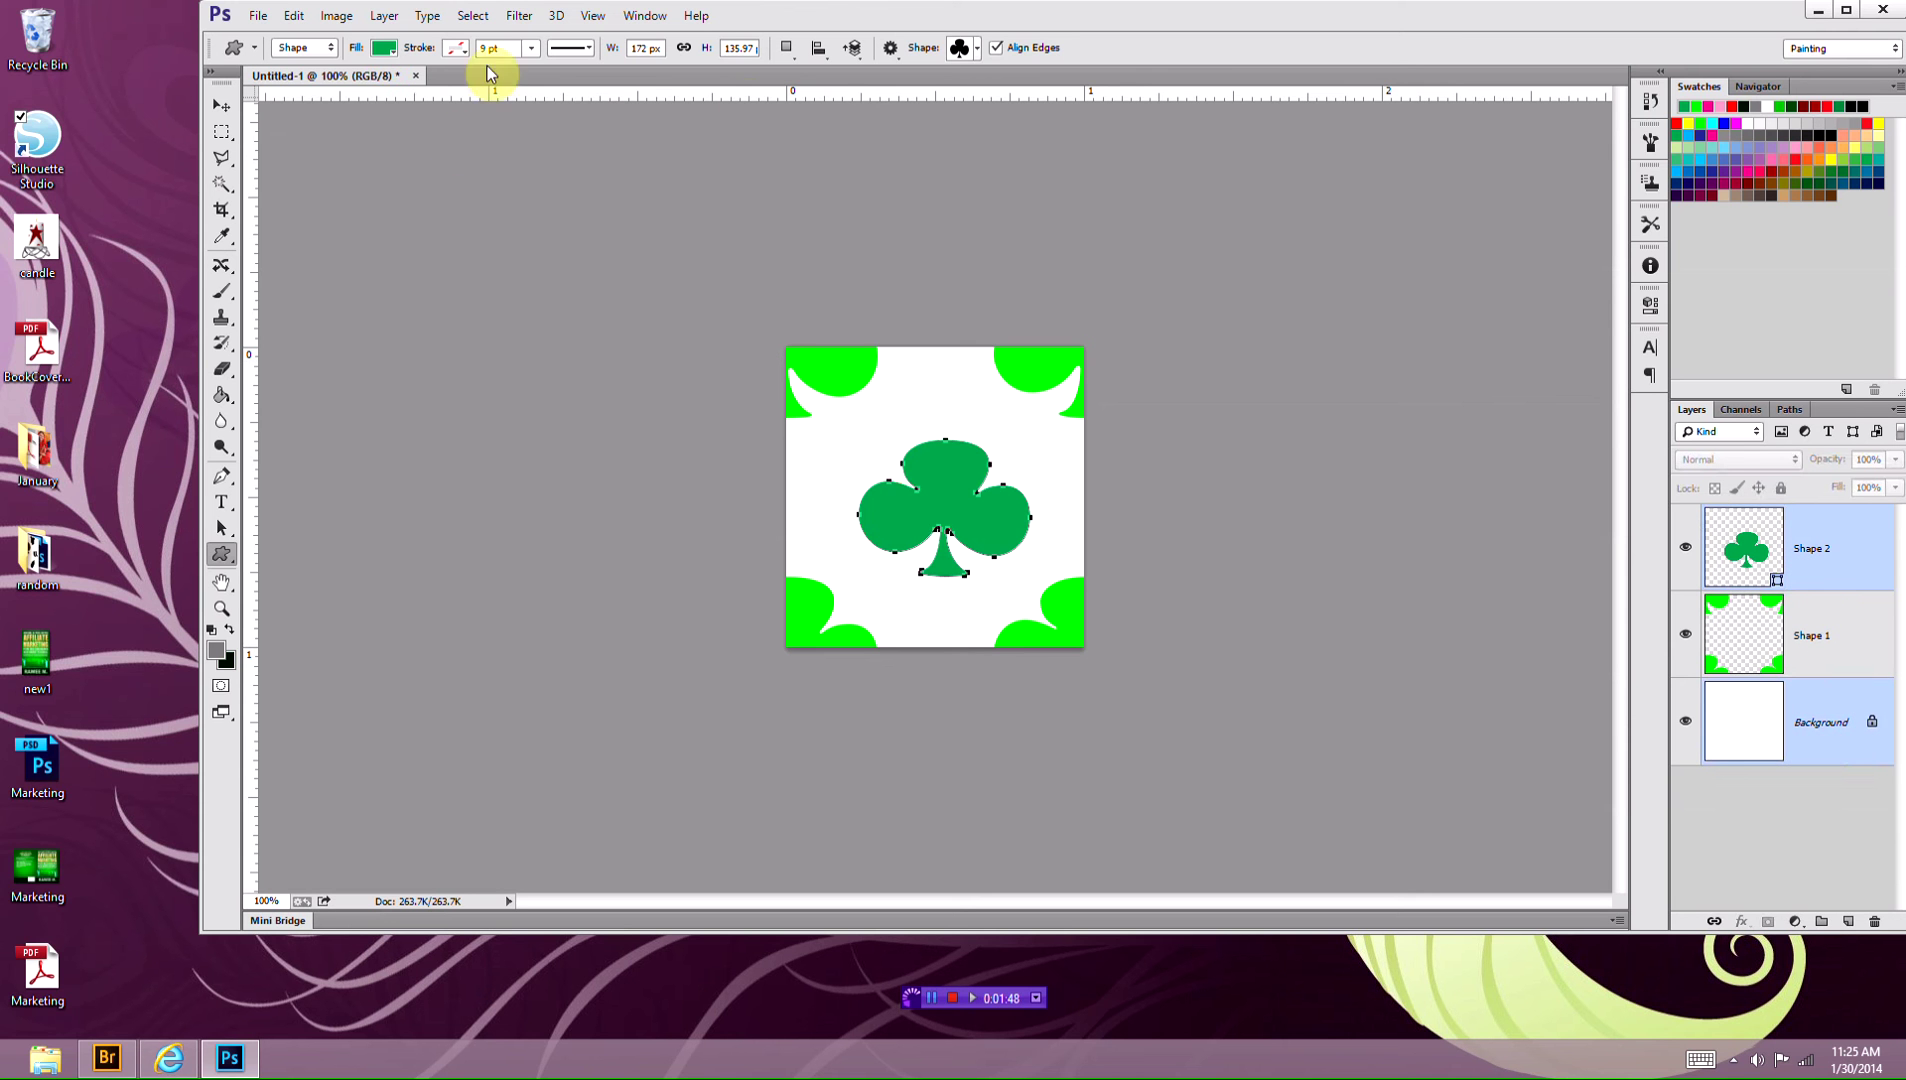
{"action": "left_click", "coordinate": [223, 104]}
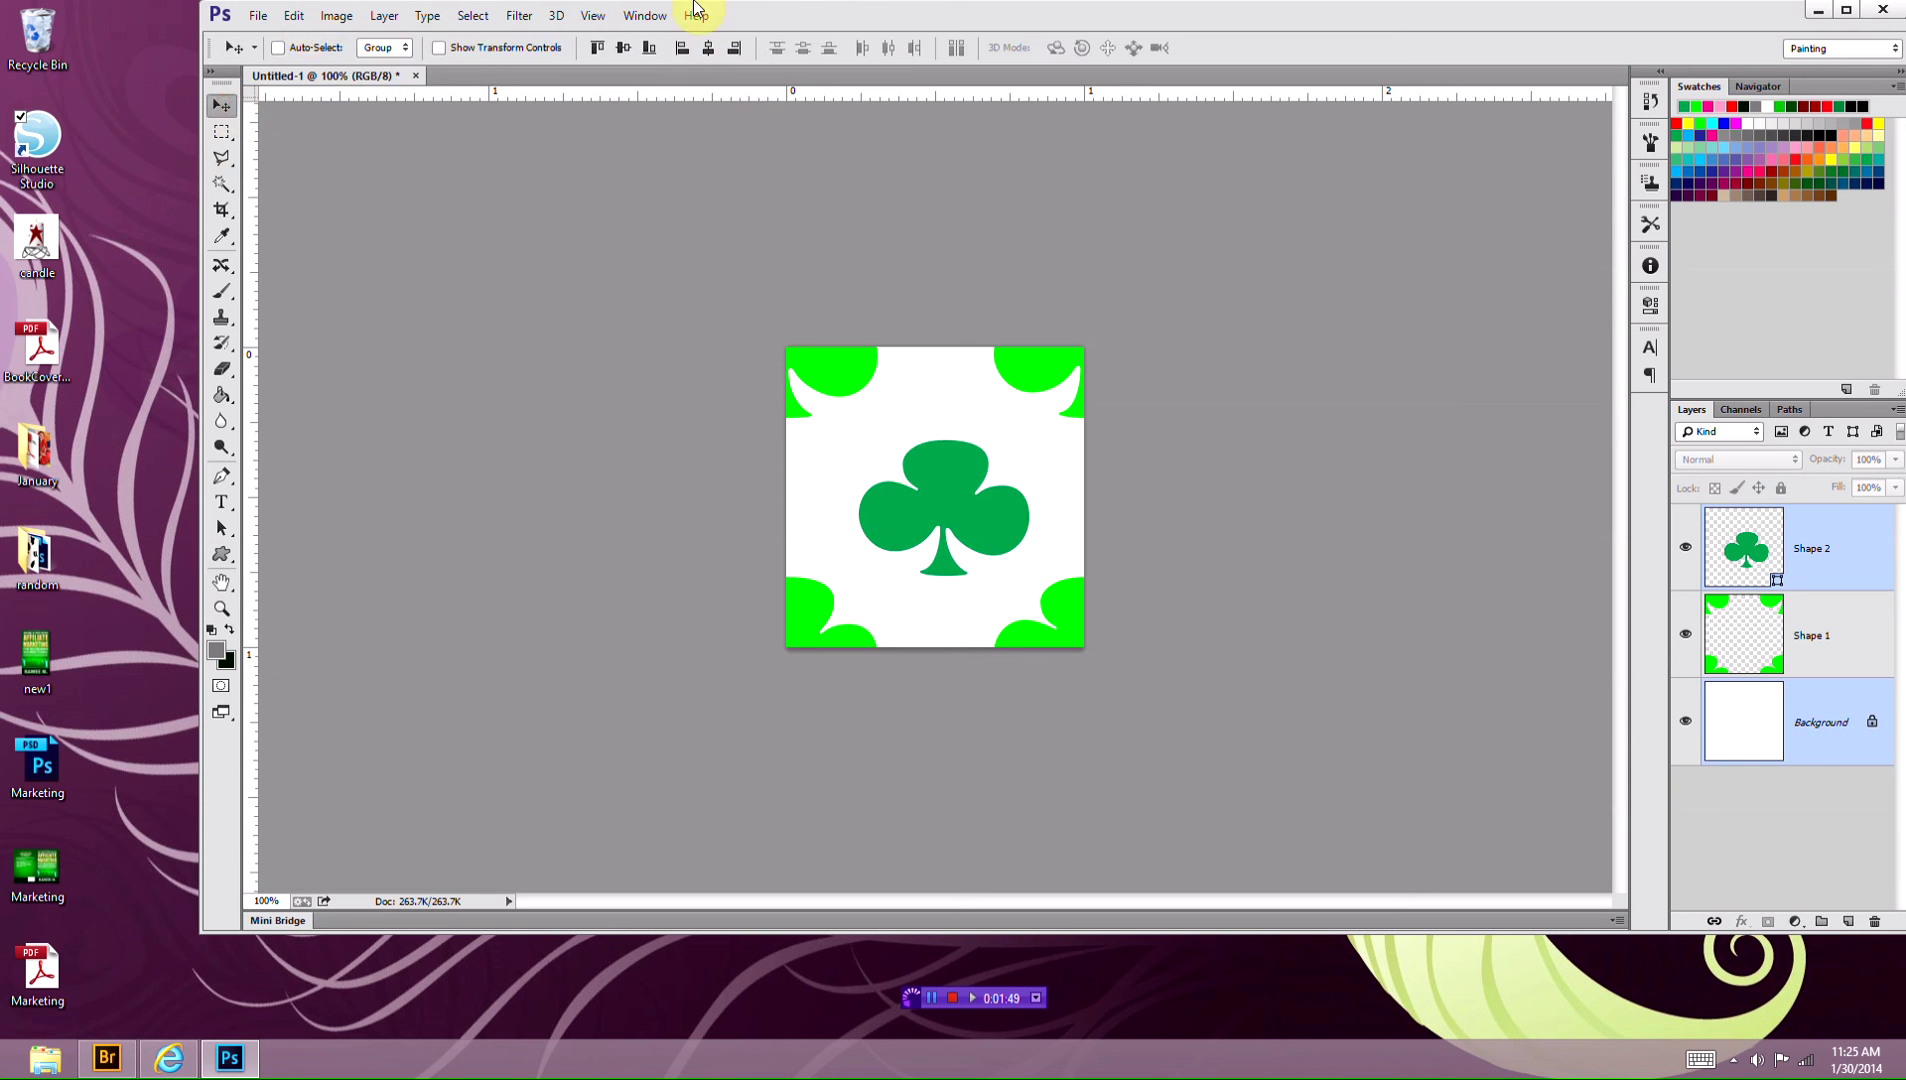
{"action": "left_click", "coordinate": [628, 50]}
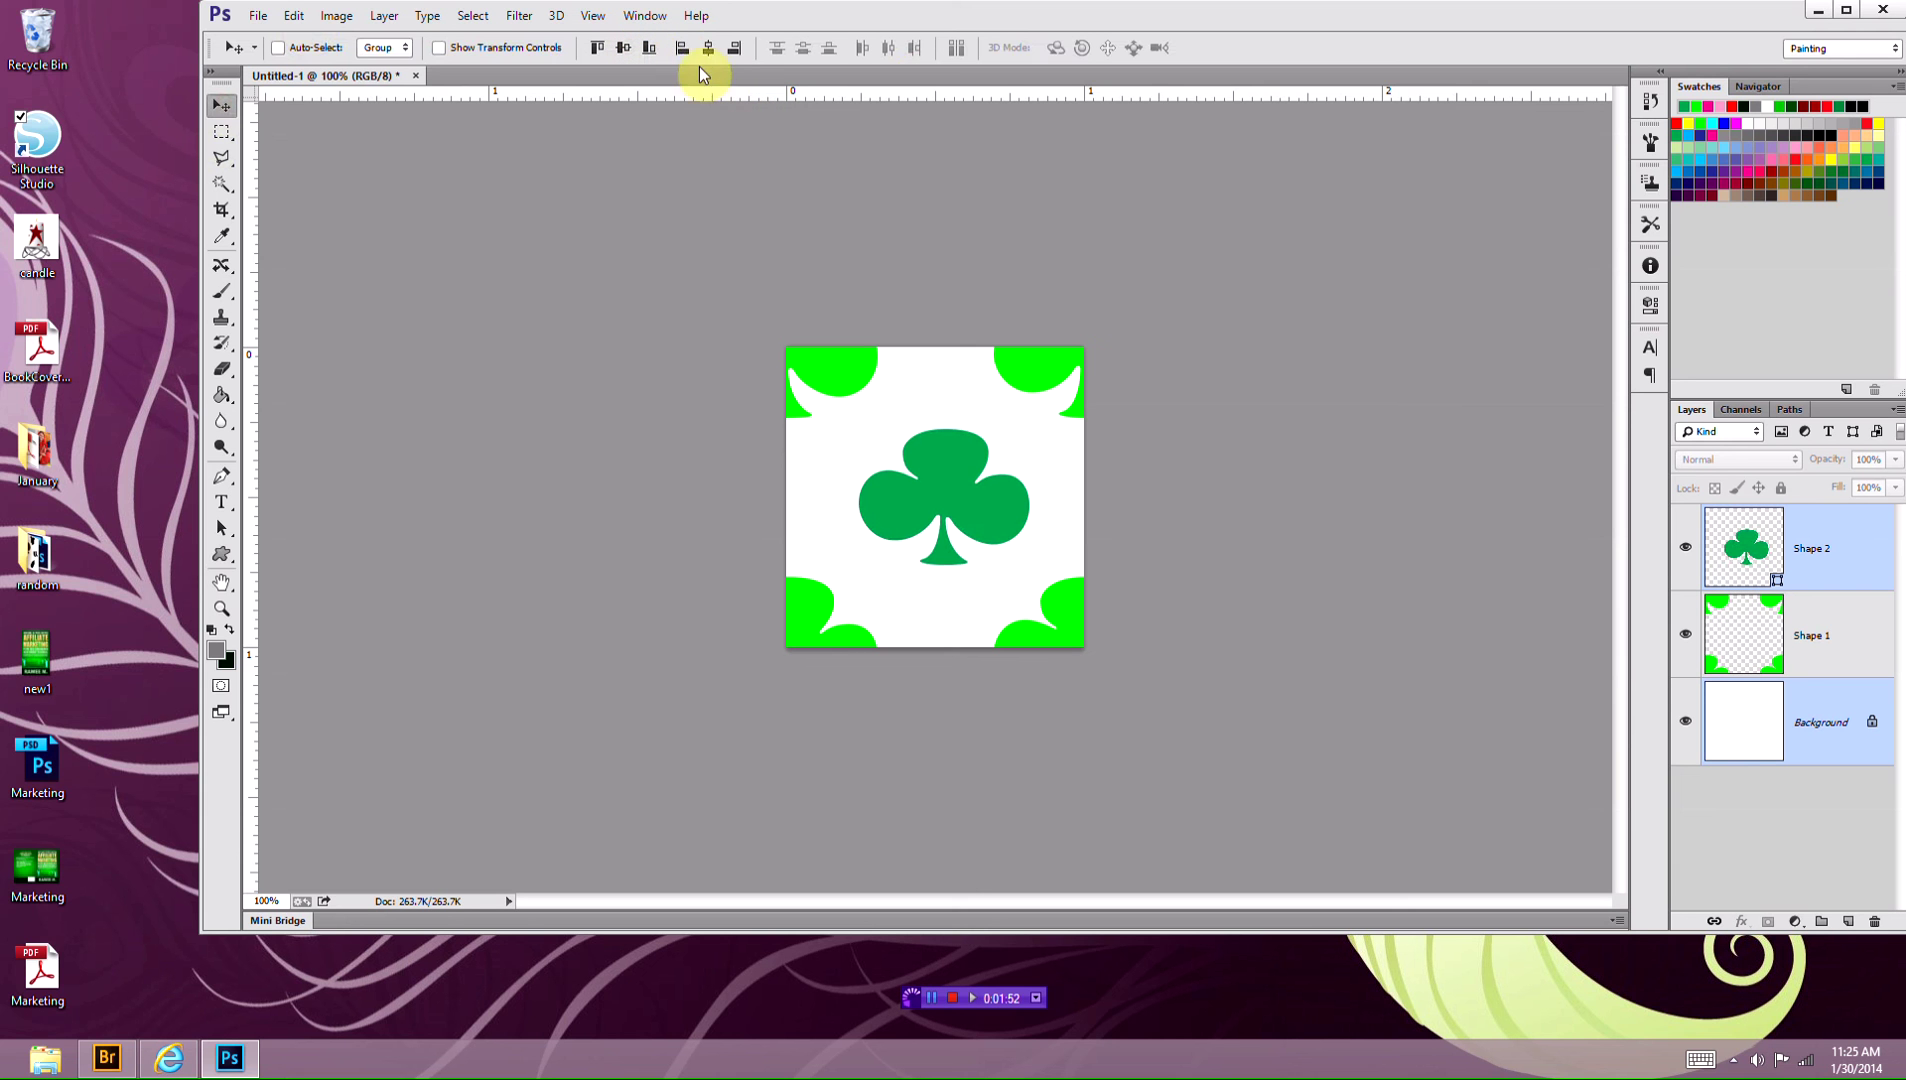
{"action": "left_click", "coordinate": [707, 50]}
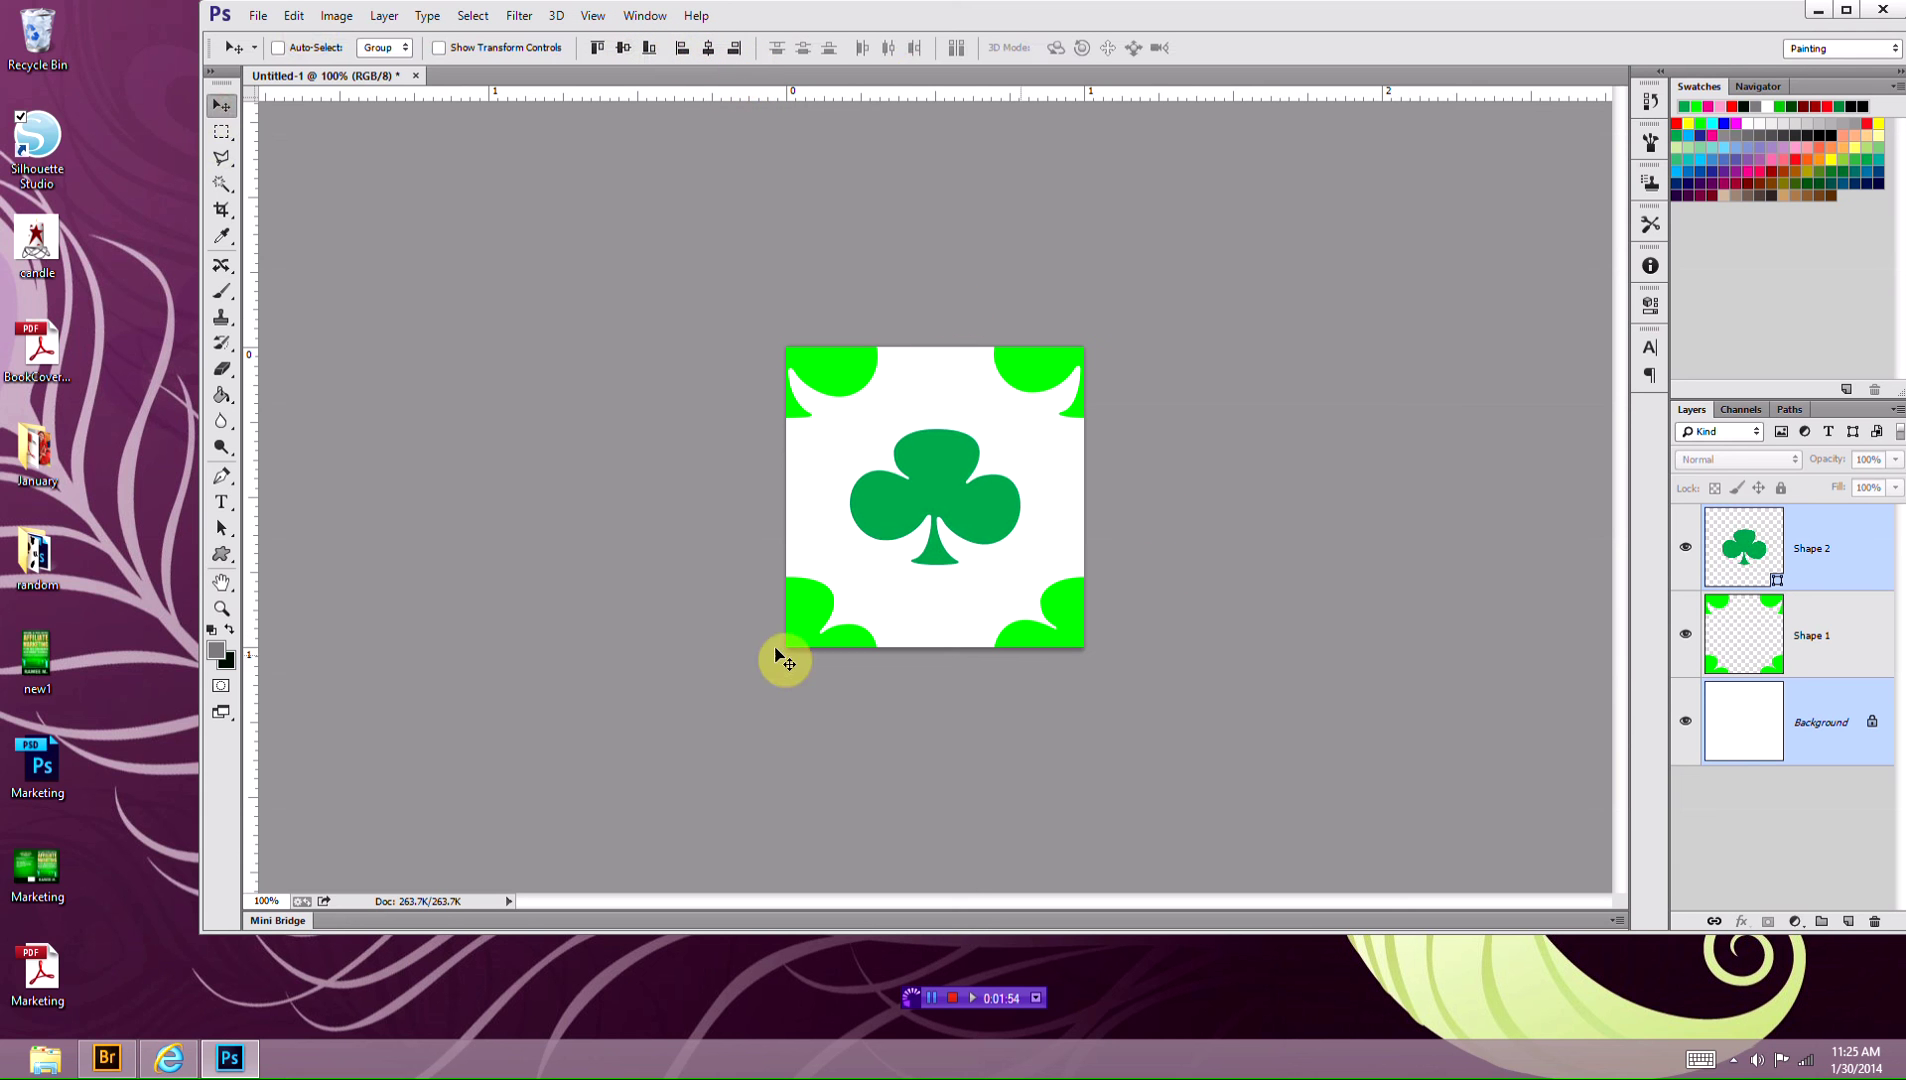
- Fill the white Background layer with a light mint green using the Paint Bucket
{"action": "left_click", "coordinate": [1815, 635]}
{"action": "left_click", "coordinate": [1812, 730]}
{"action": "left_click", "coordinate": [216, 650]}
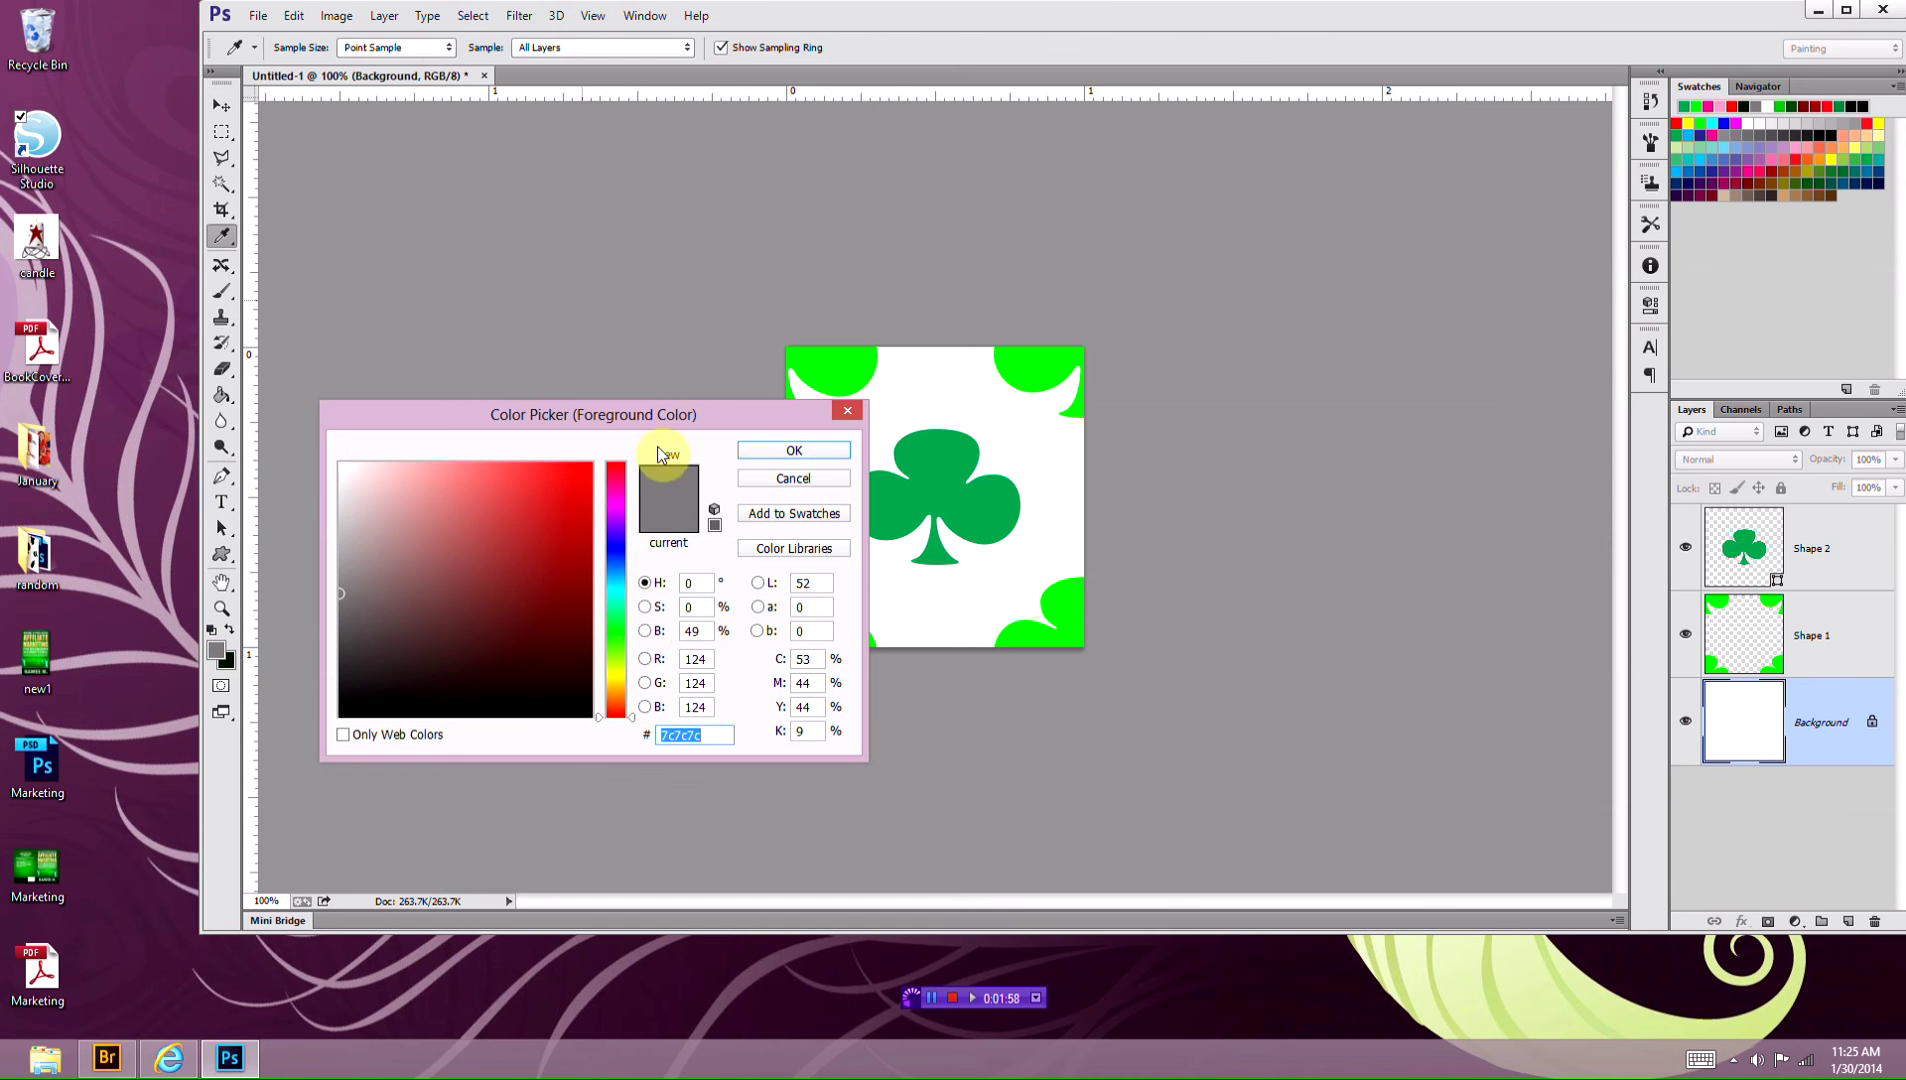
{"action": "left_click", "coordinate": [616, 635]}
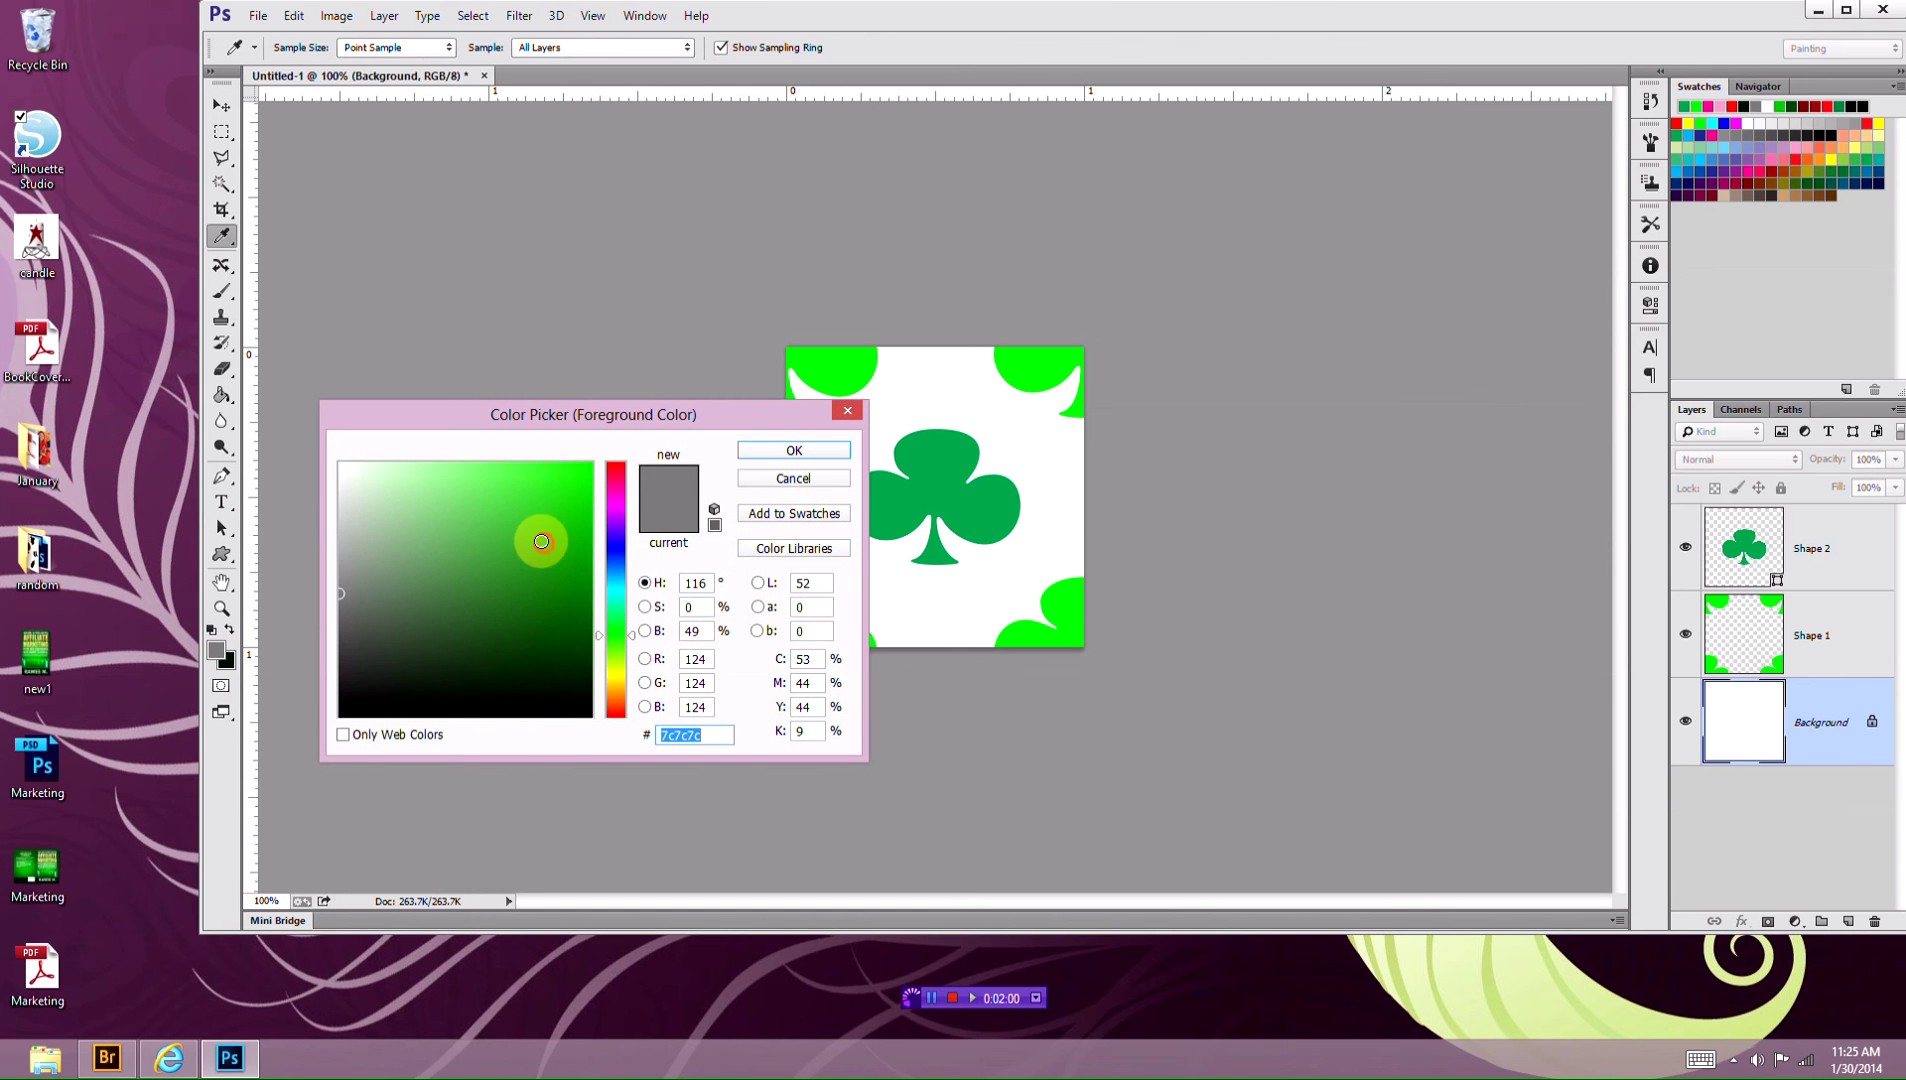
{"action": "left_click", "coordinate": [391, 466]}
{"action": "left_click", "coordinate": [793, 450]}
{"action": "left_click", "coordinate": [224, 398]}
{"action": "left_click", "coordinate": [955, 592]}
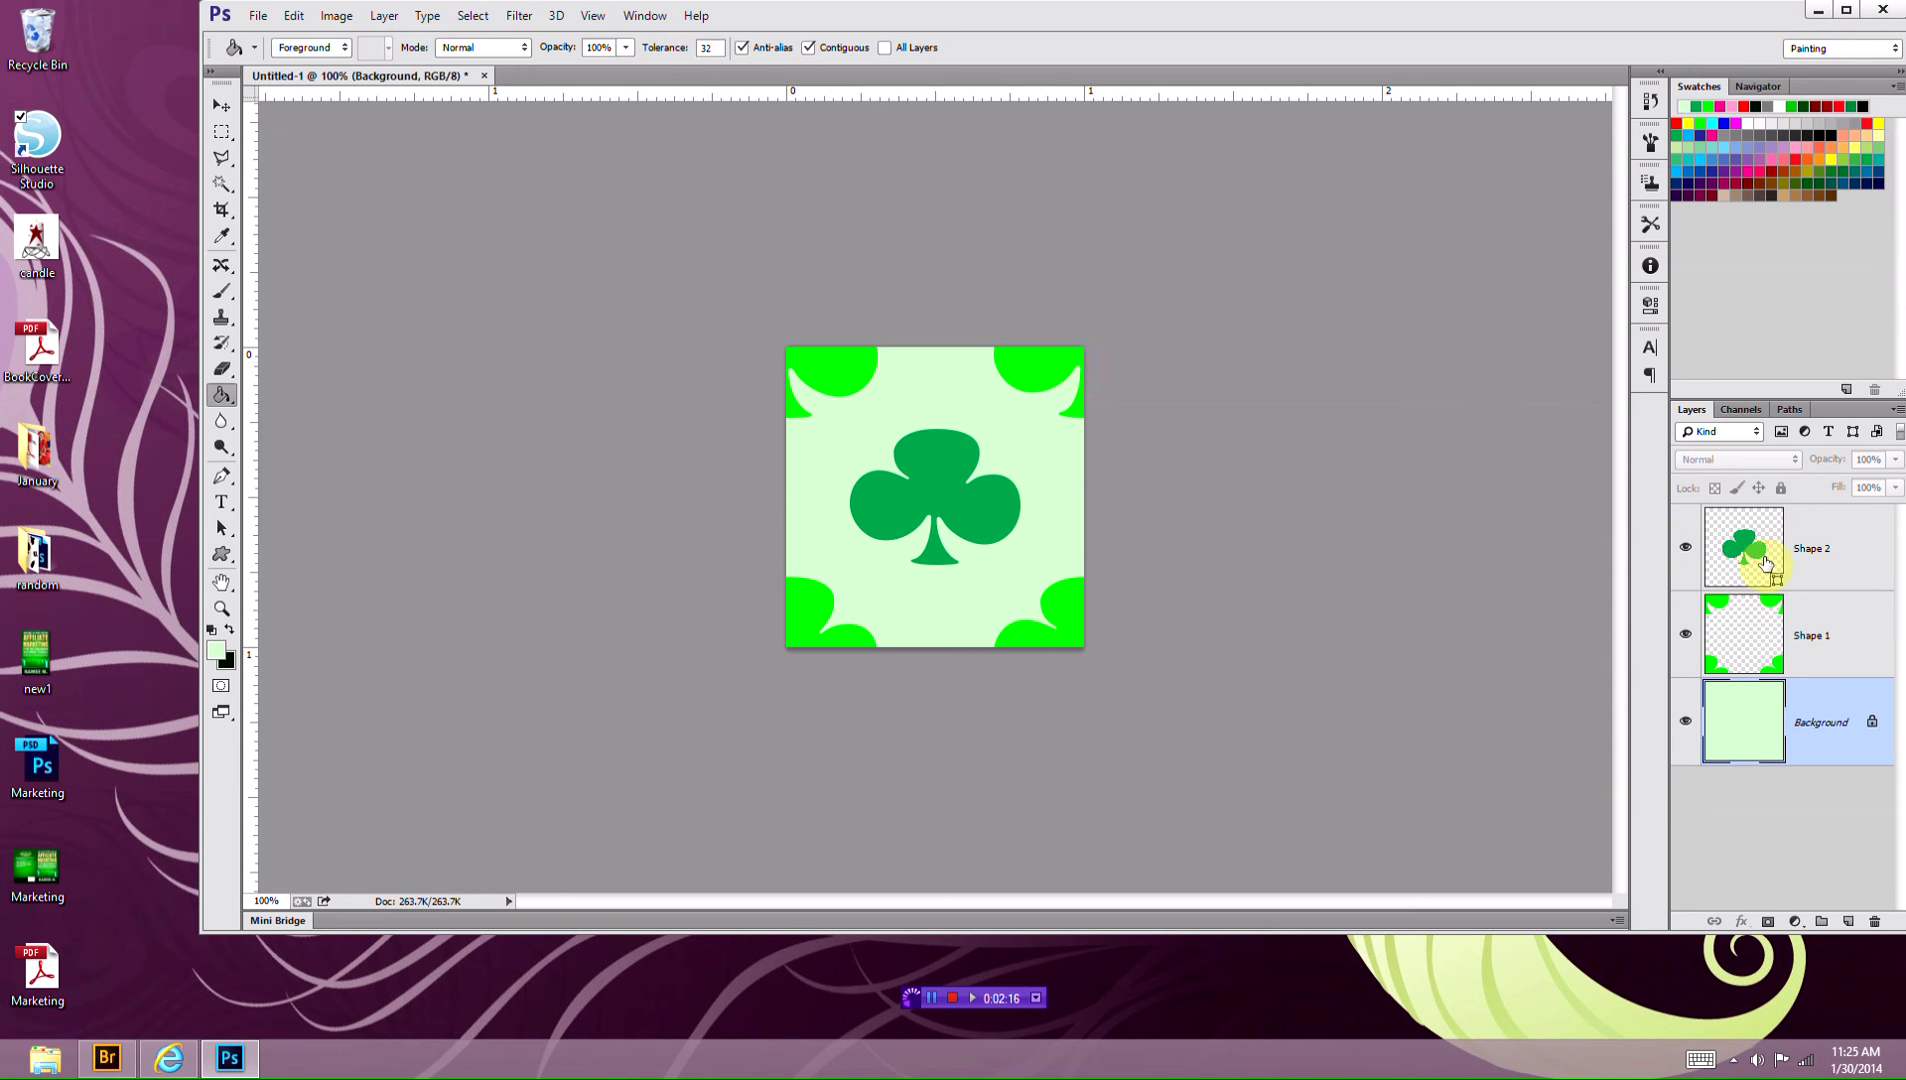
- Select all three layers and define the tile as a pattern named LUCKY
{"action": "left_click", "coordinate": [1818, 558], "text": "shift"}
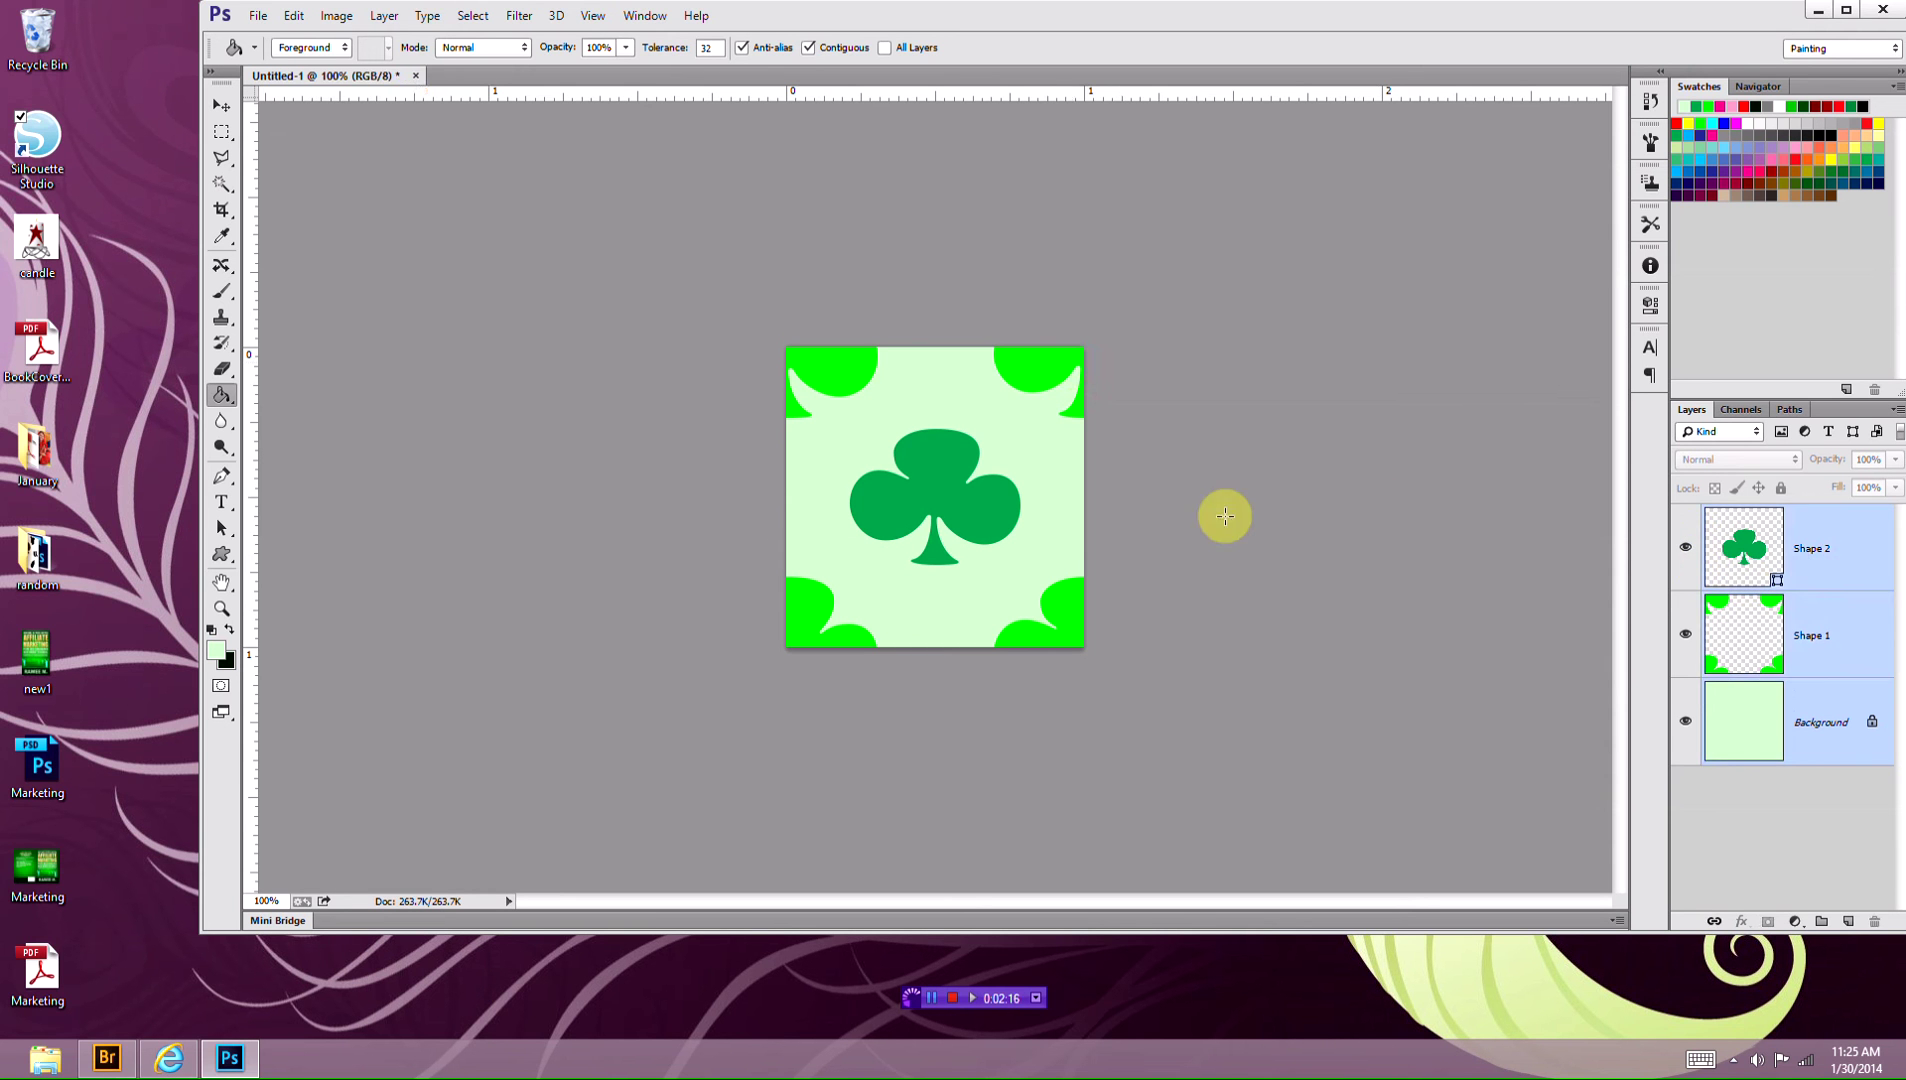
{"action": "left_click", "coordinate": [336, 15]}
{"action": "left_click", "coordinate": [293, 15]}
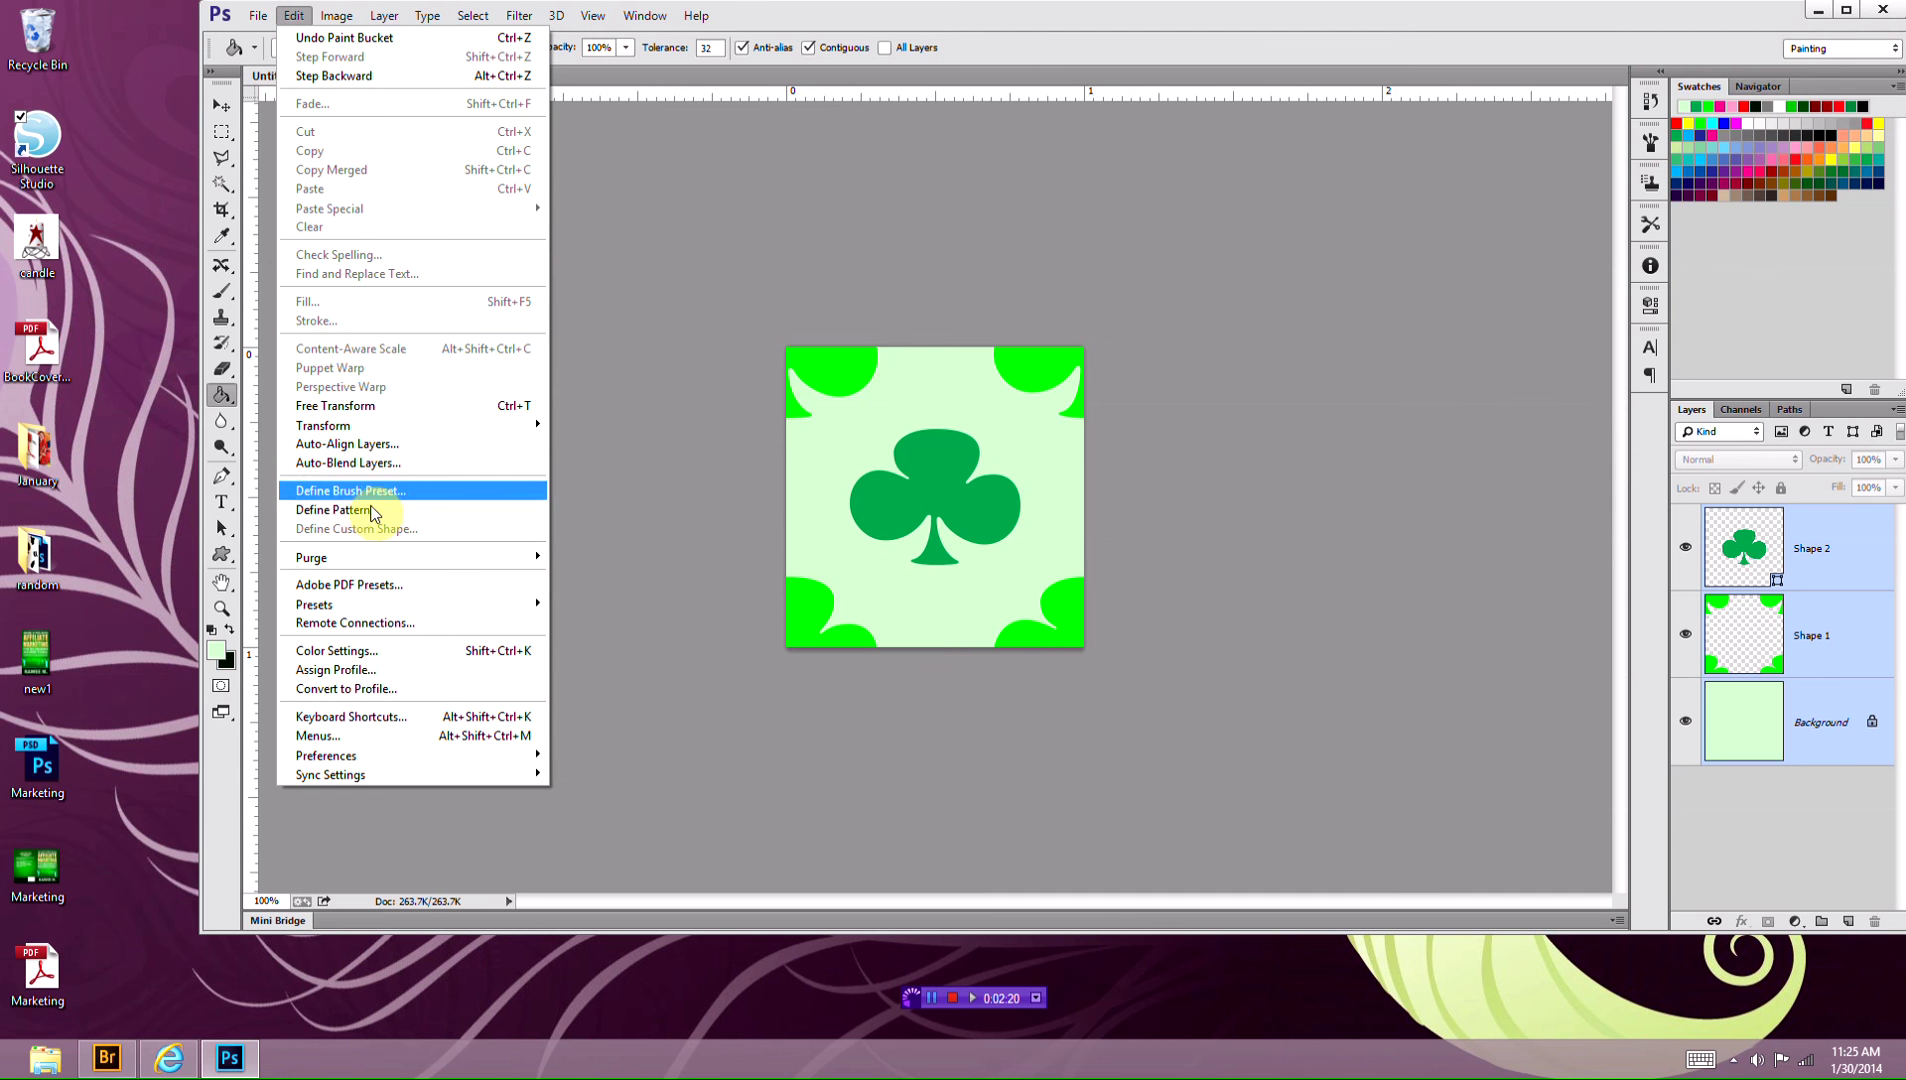
{"action": "left_click", "coordinate": [372, 512]}
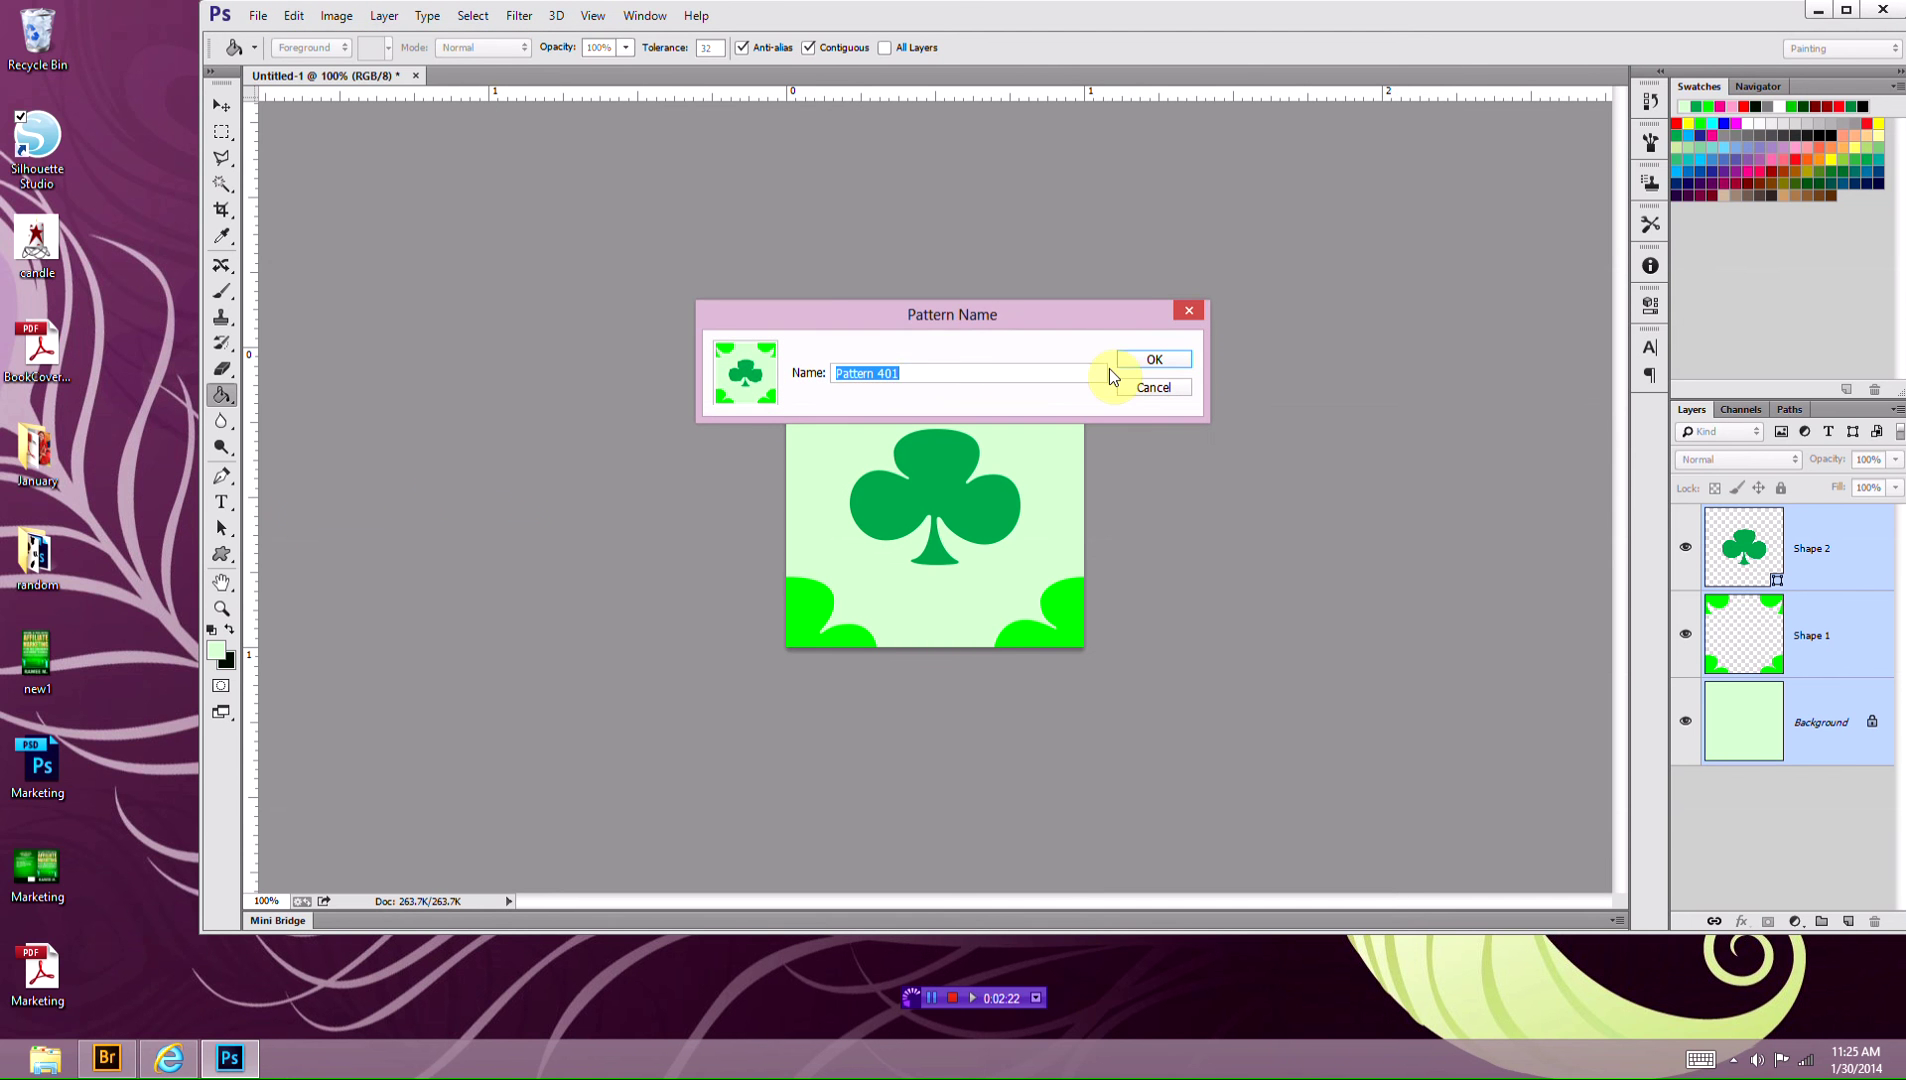
{"action": "type", "text": "LUCKY"}
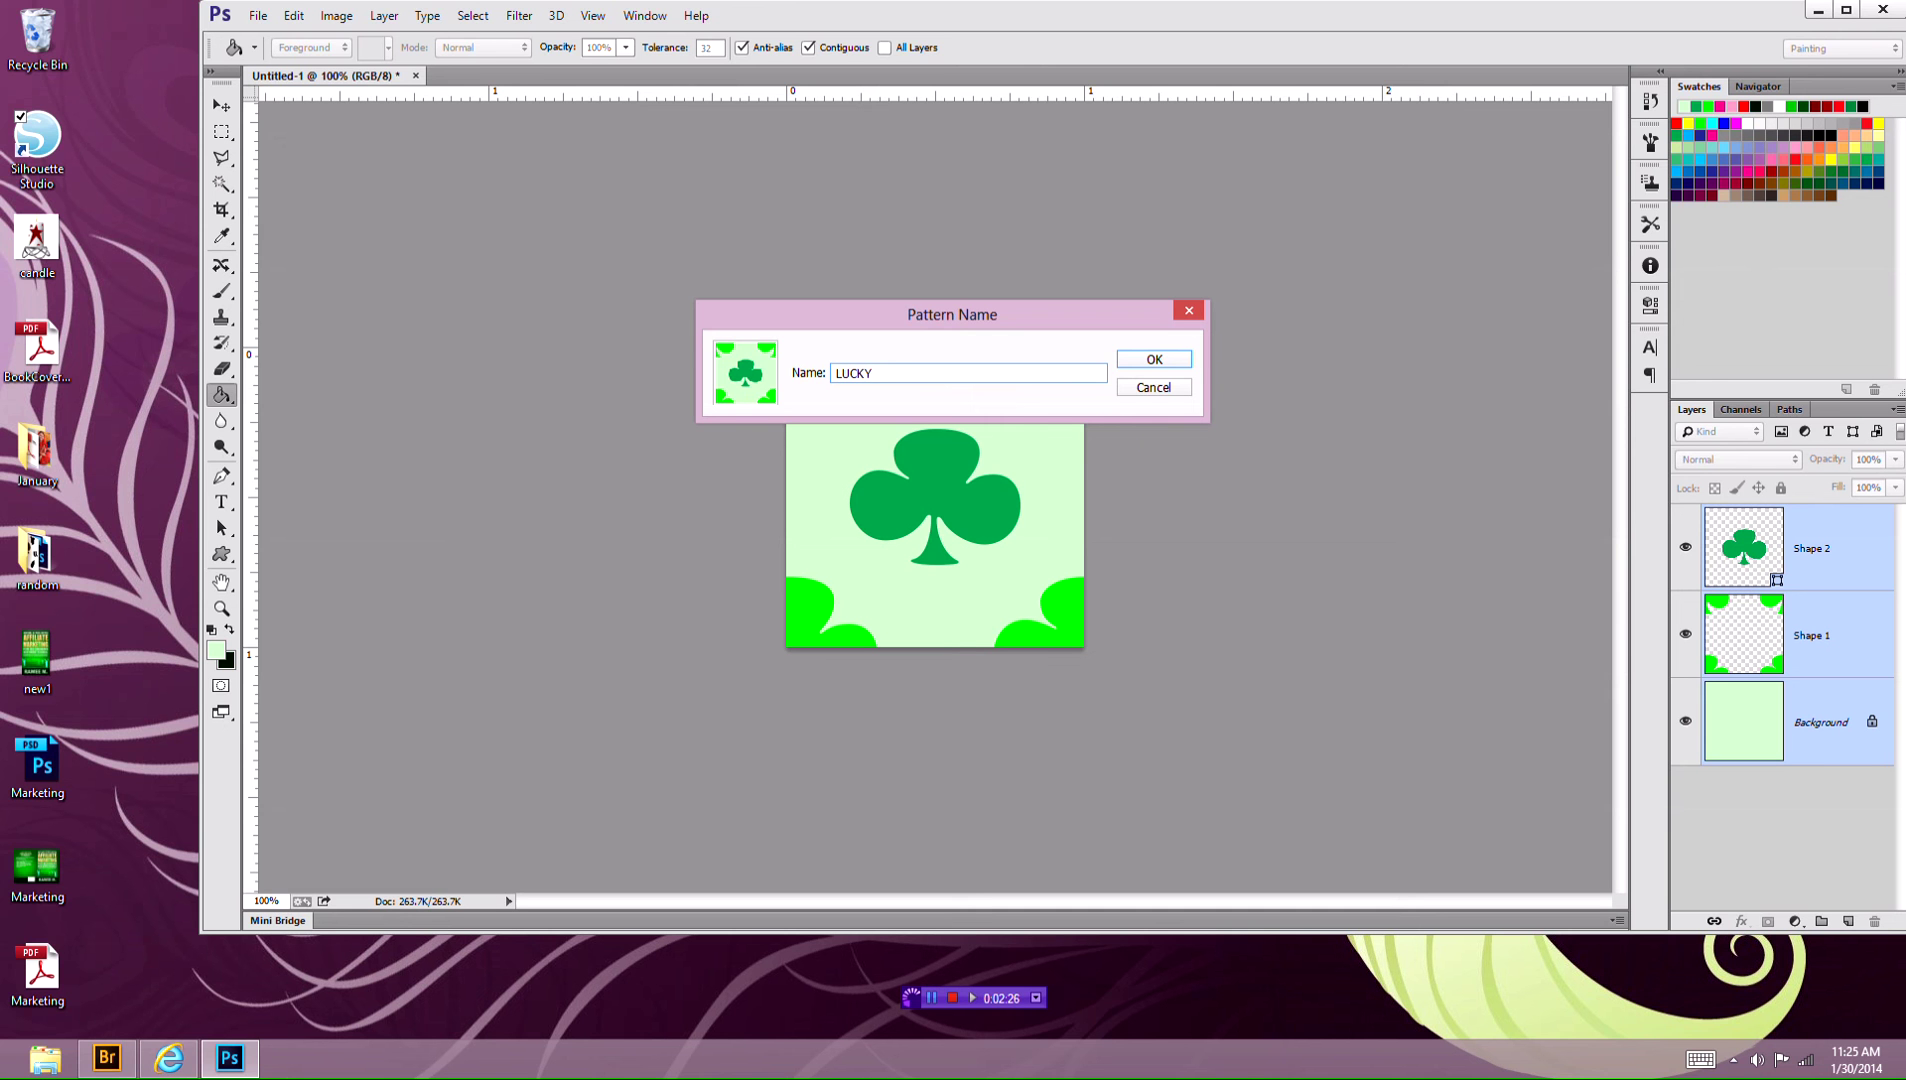
{"action": "left_click", "coordinate": [1152, 359]}
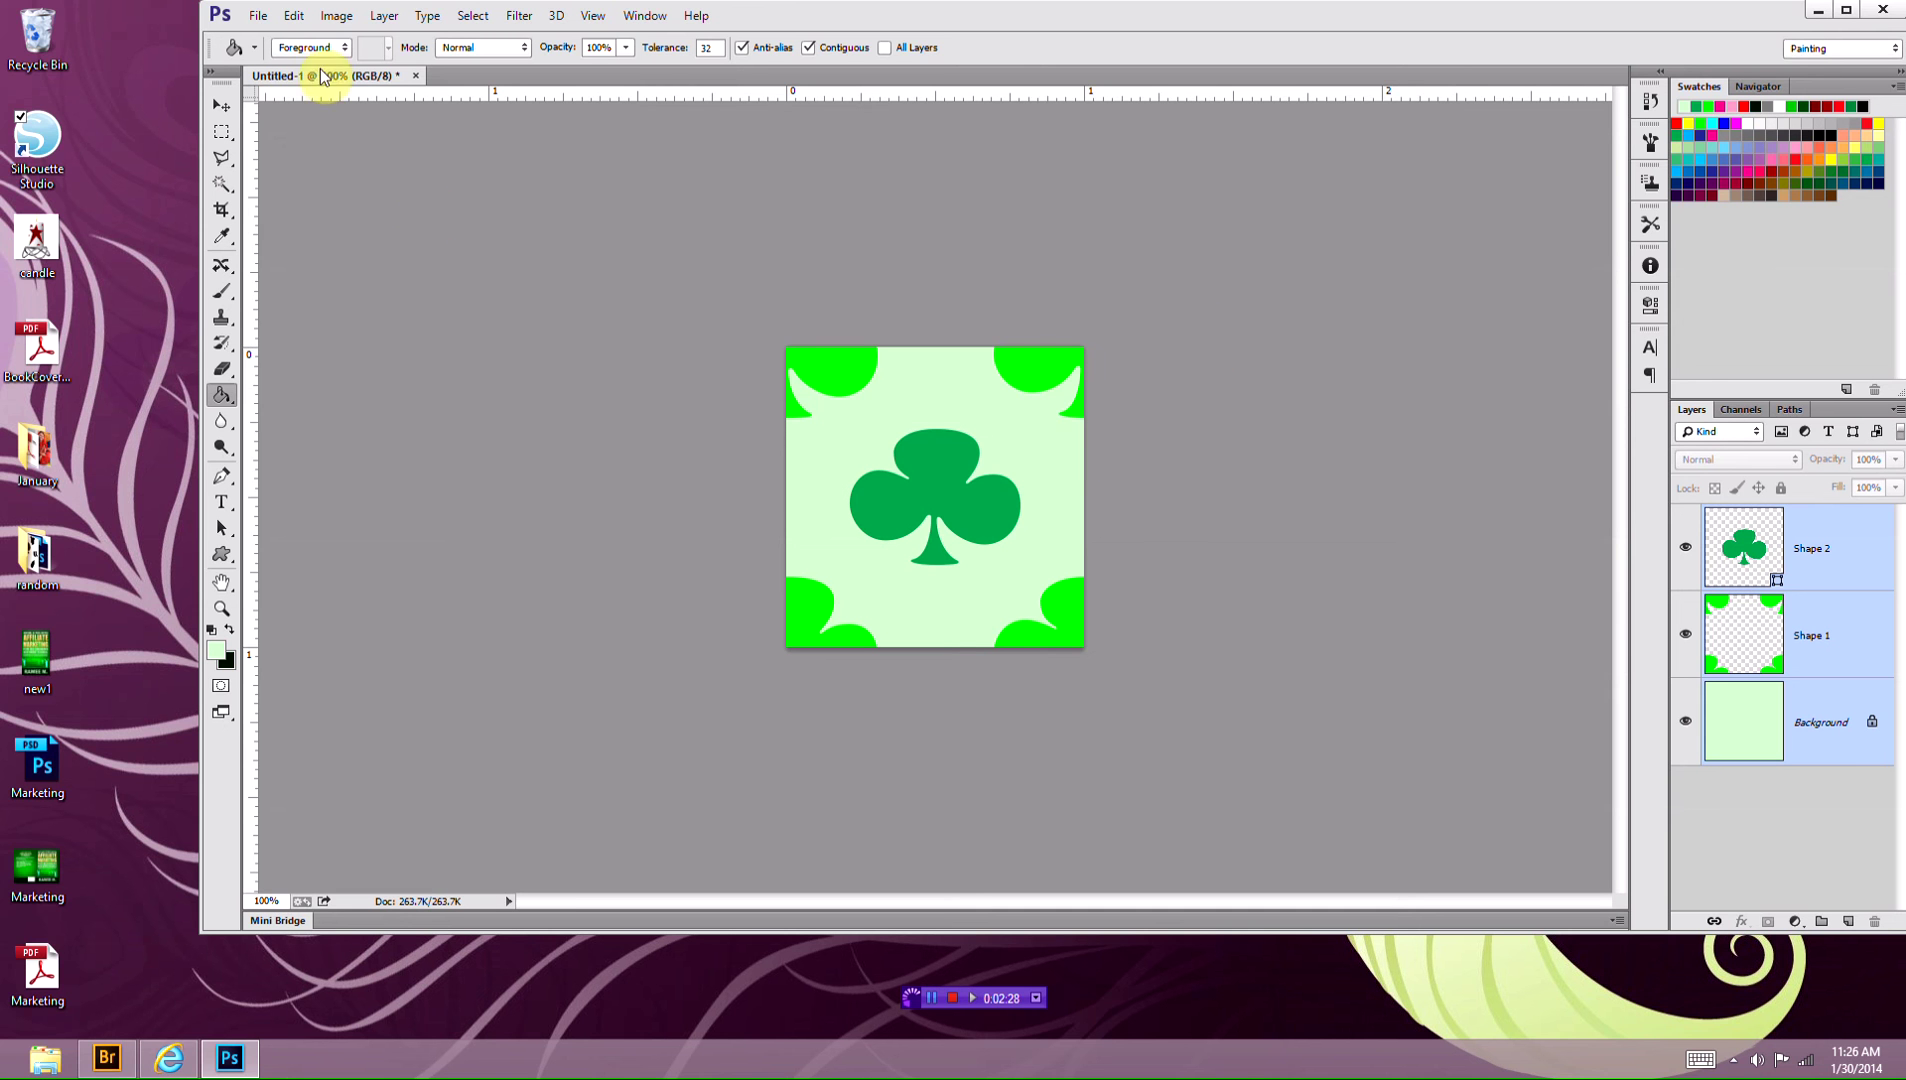
- Create a second blank 300×300 pixel document
{"action": "left_click", "coordinate": [258, 15]}
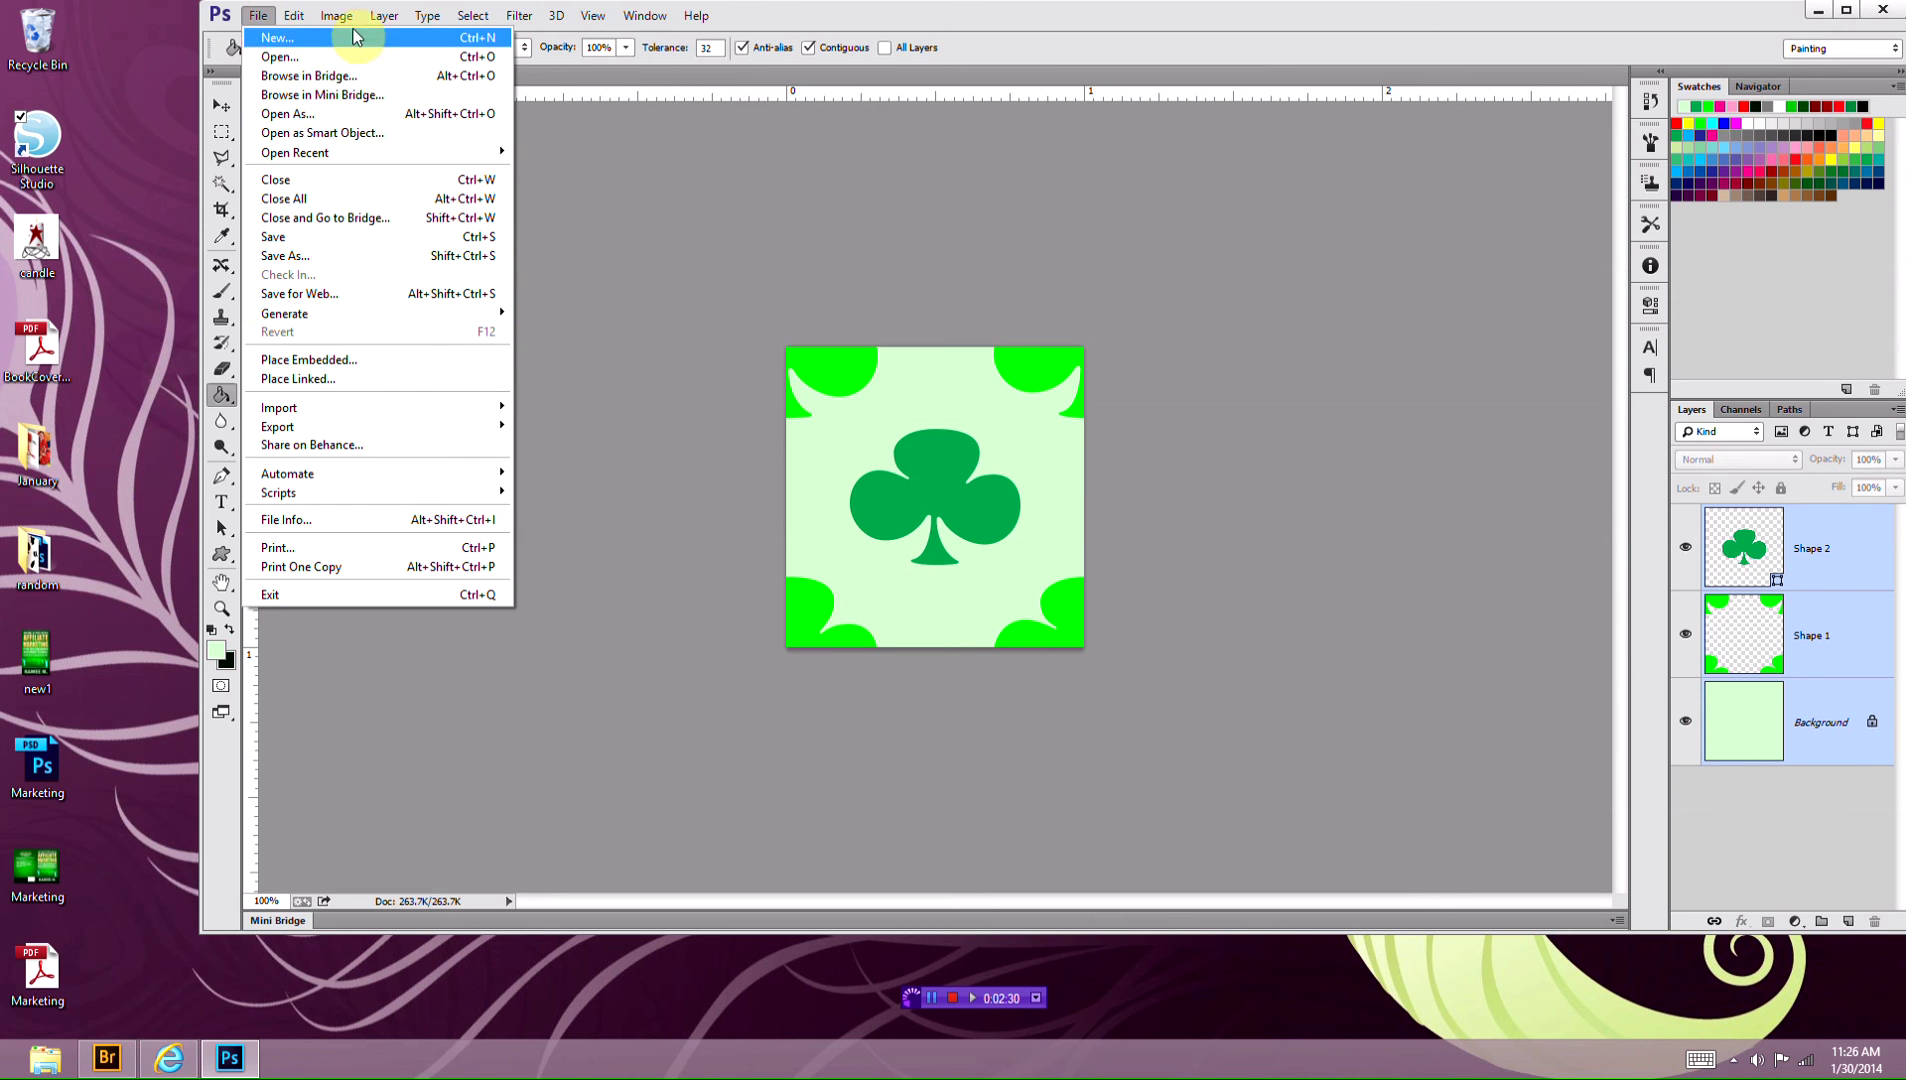
{"action": "left_click", "coordinate": [285, 38]}
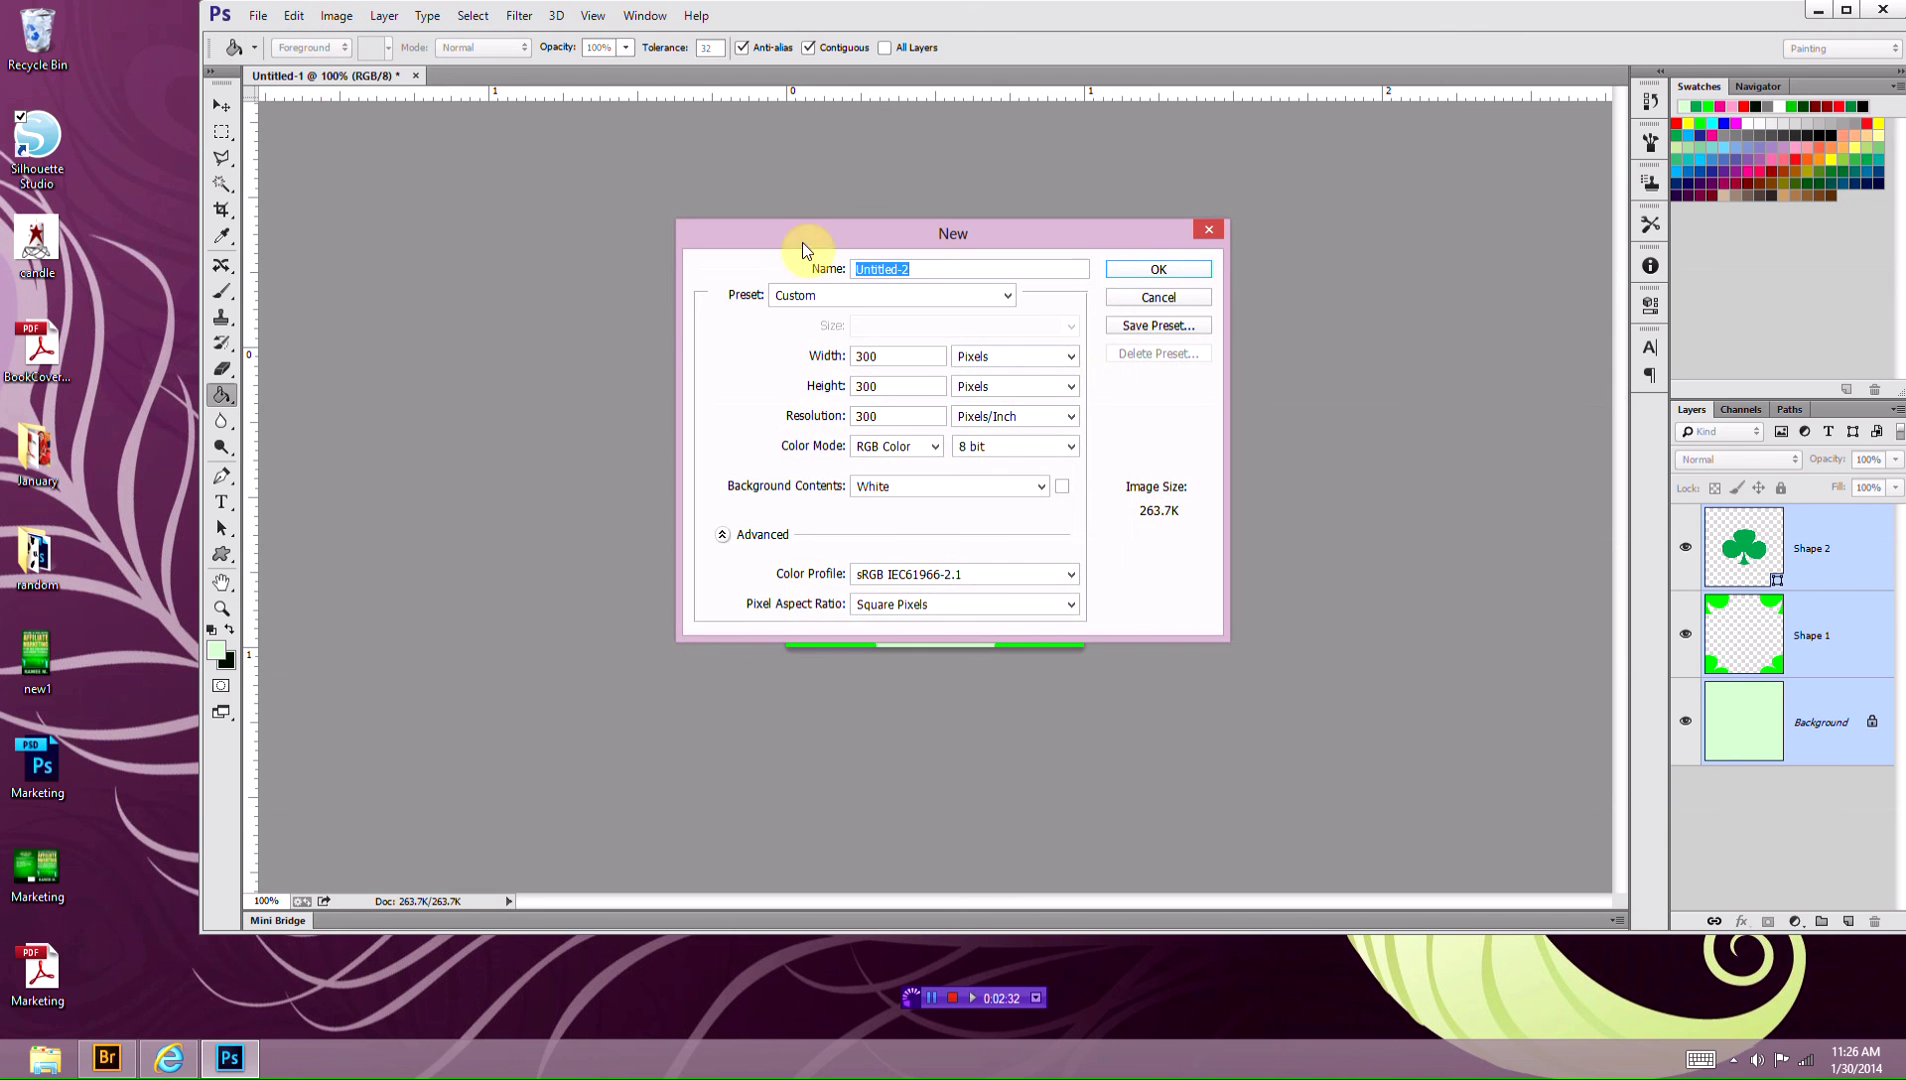
{"action": "left_click", "coordinate": [1137, 270]}
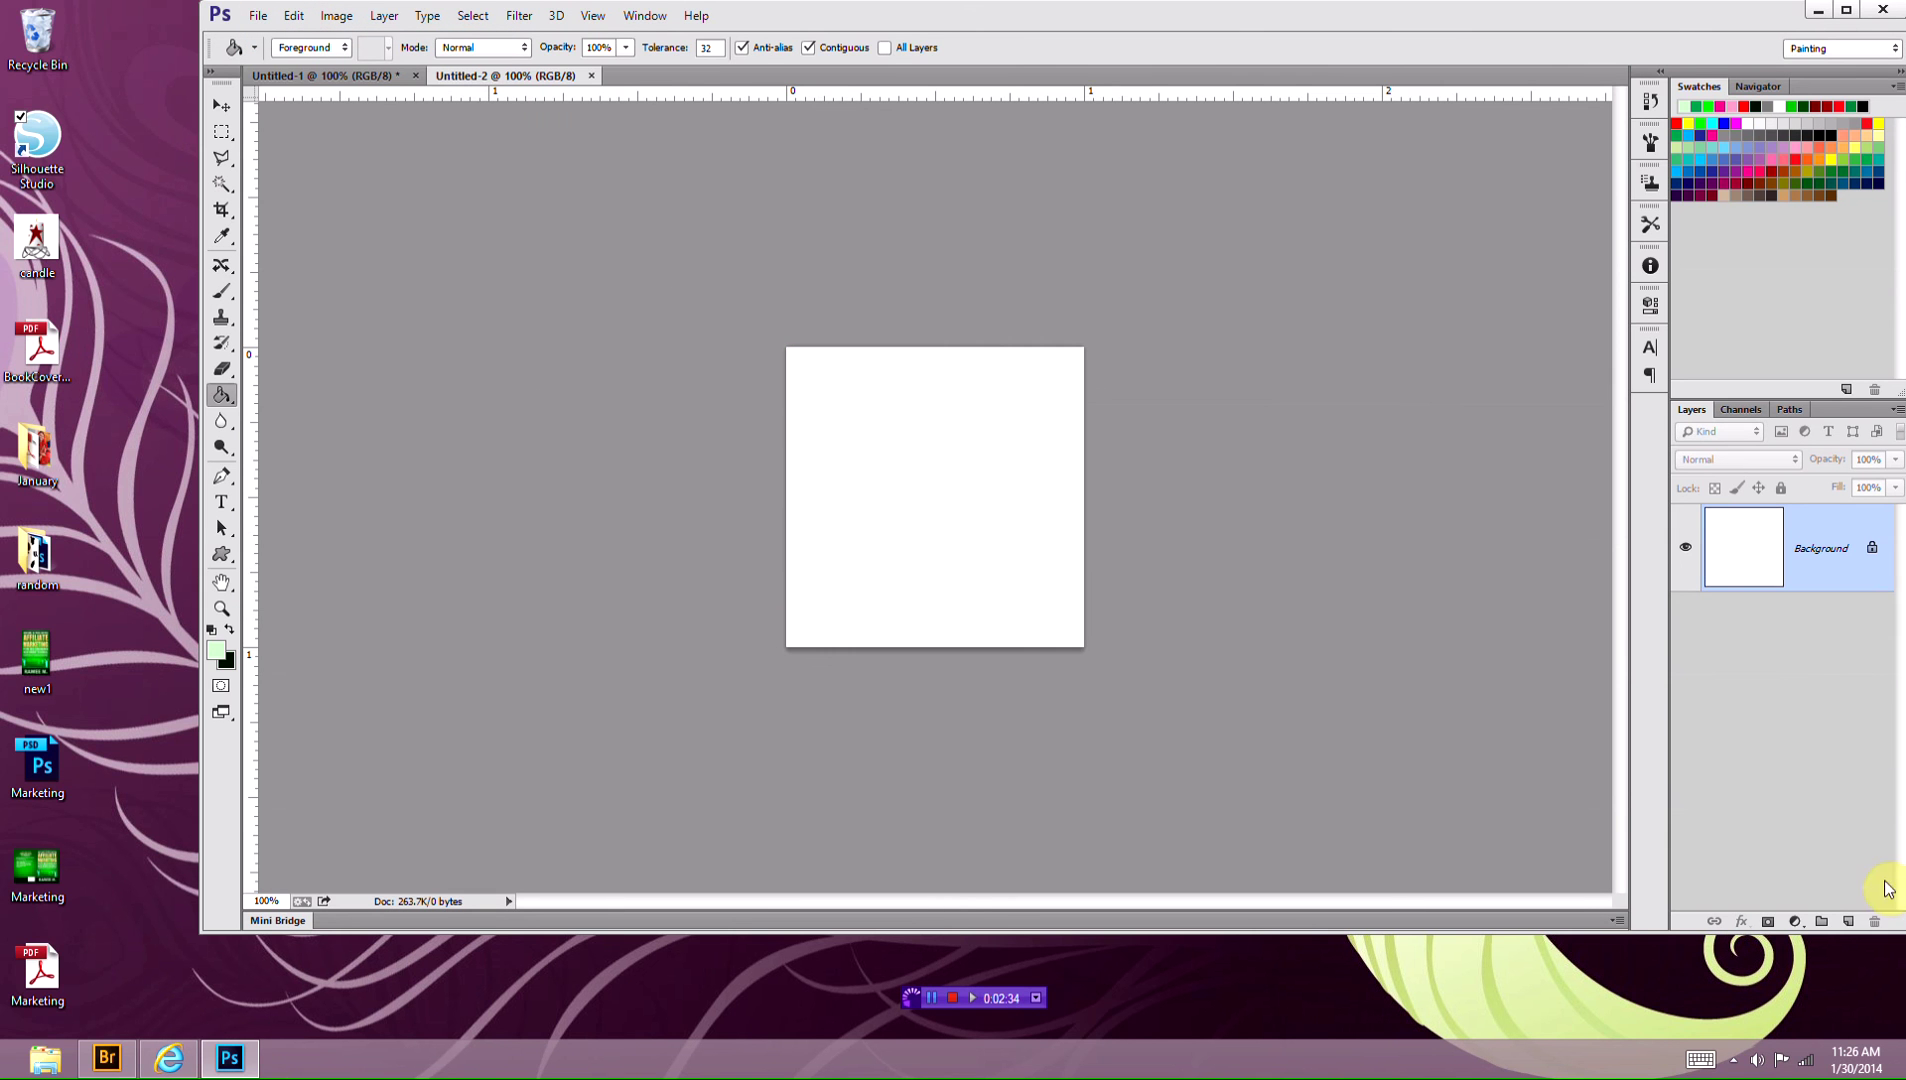
- Add Layer 1 and fill it with mid grey (8a8b8a) using the Paint Bucket
{"action": "left_click", "coordinate": [1851, 921]}
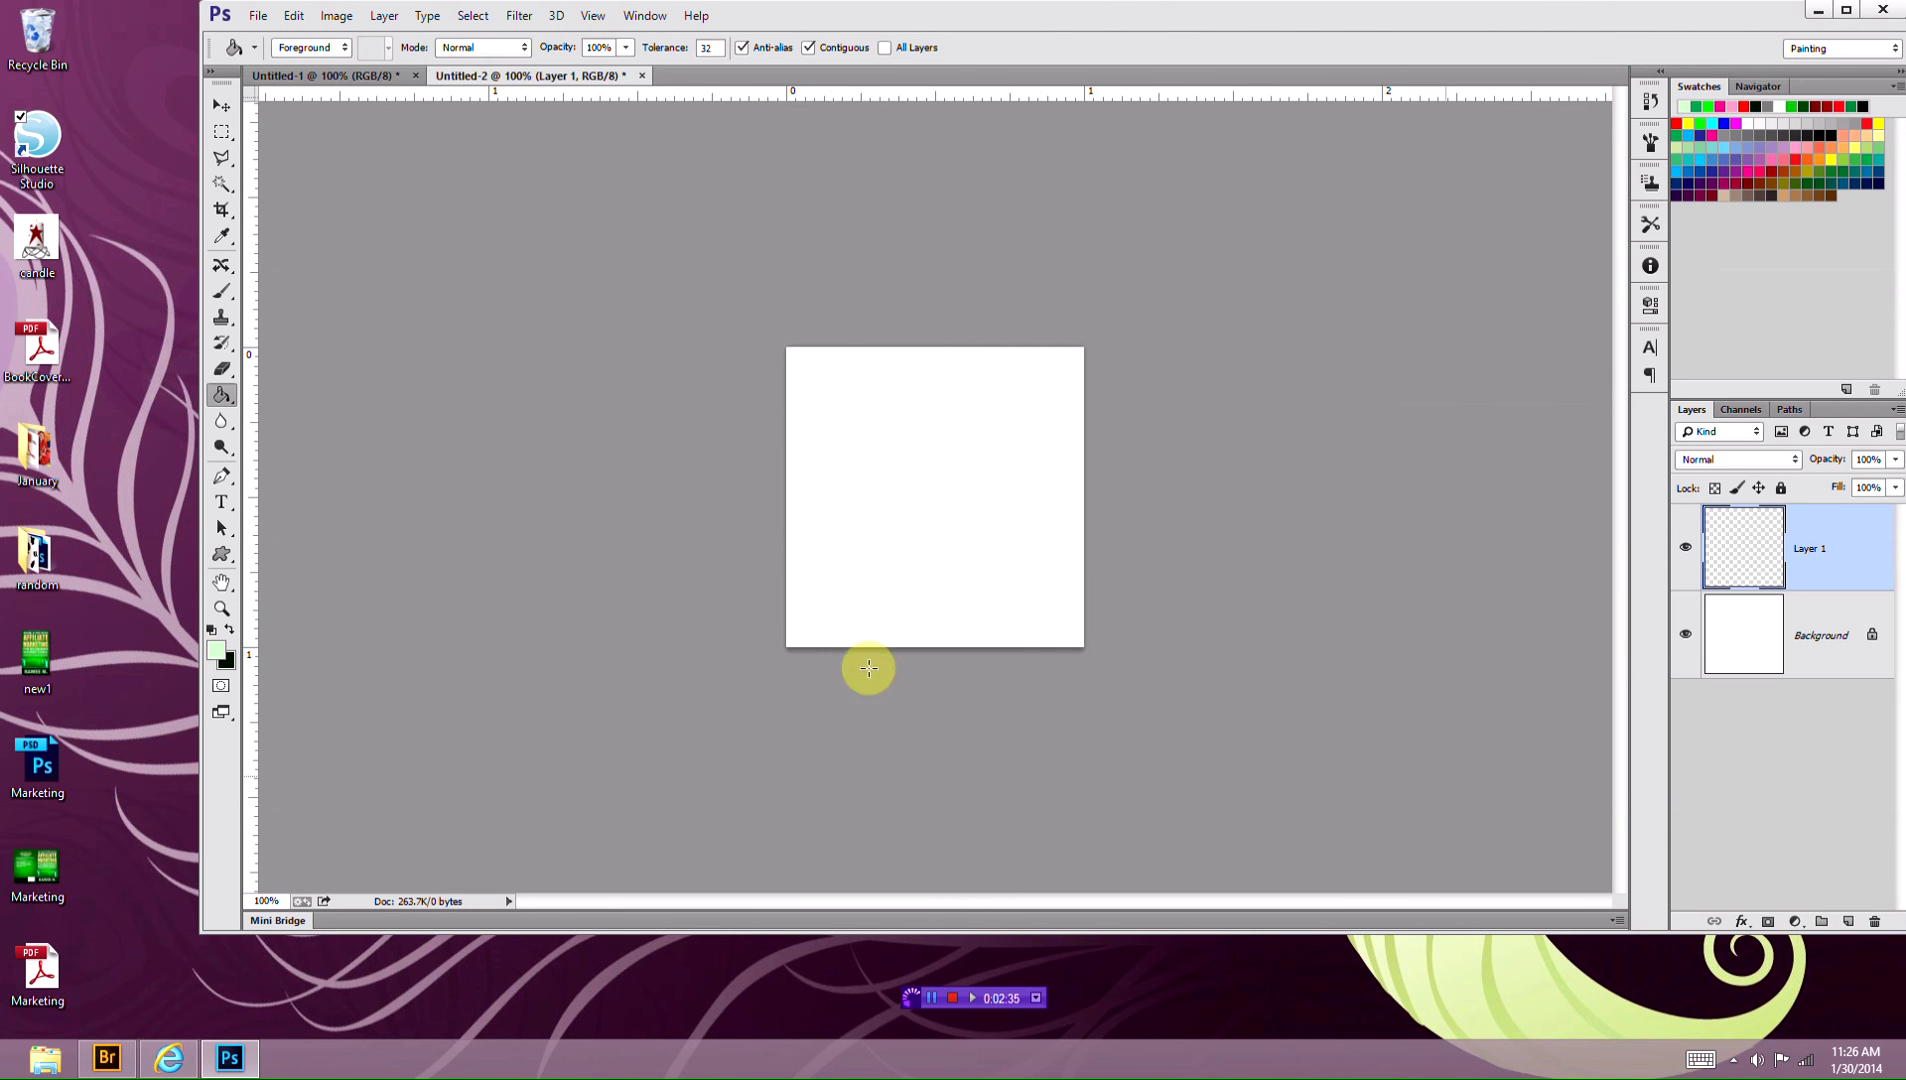
{"action": "left_click", "coordinate": [224, 612]}
{"action": "left_click", "coordinate": [238, 630]}
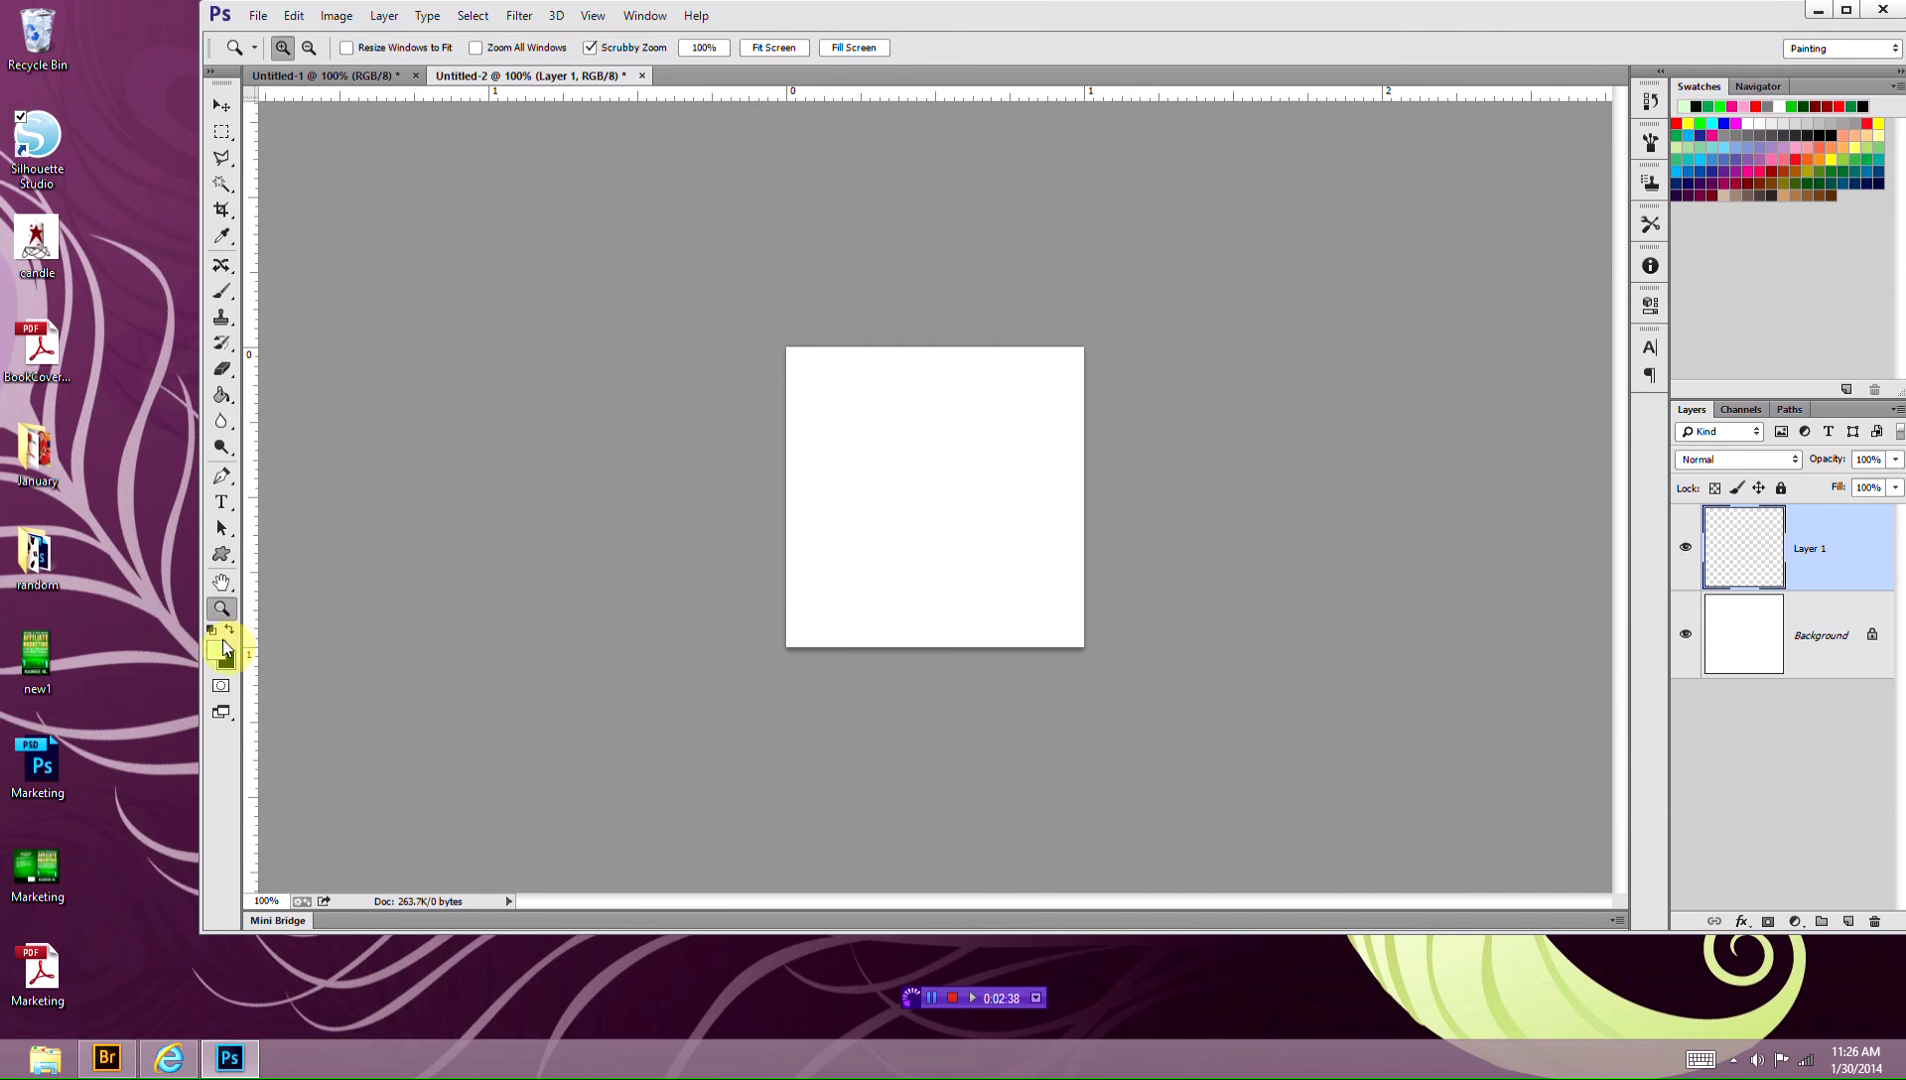
{"action": "left_click", "coordinate": [224, 657]}
{"action": "left_click_drag", "start_coordinate": [345, 600], "coordinate": [342, 590]}
{"action": "left_click", "coordinate": [794, 452]}
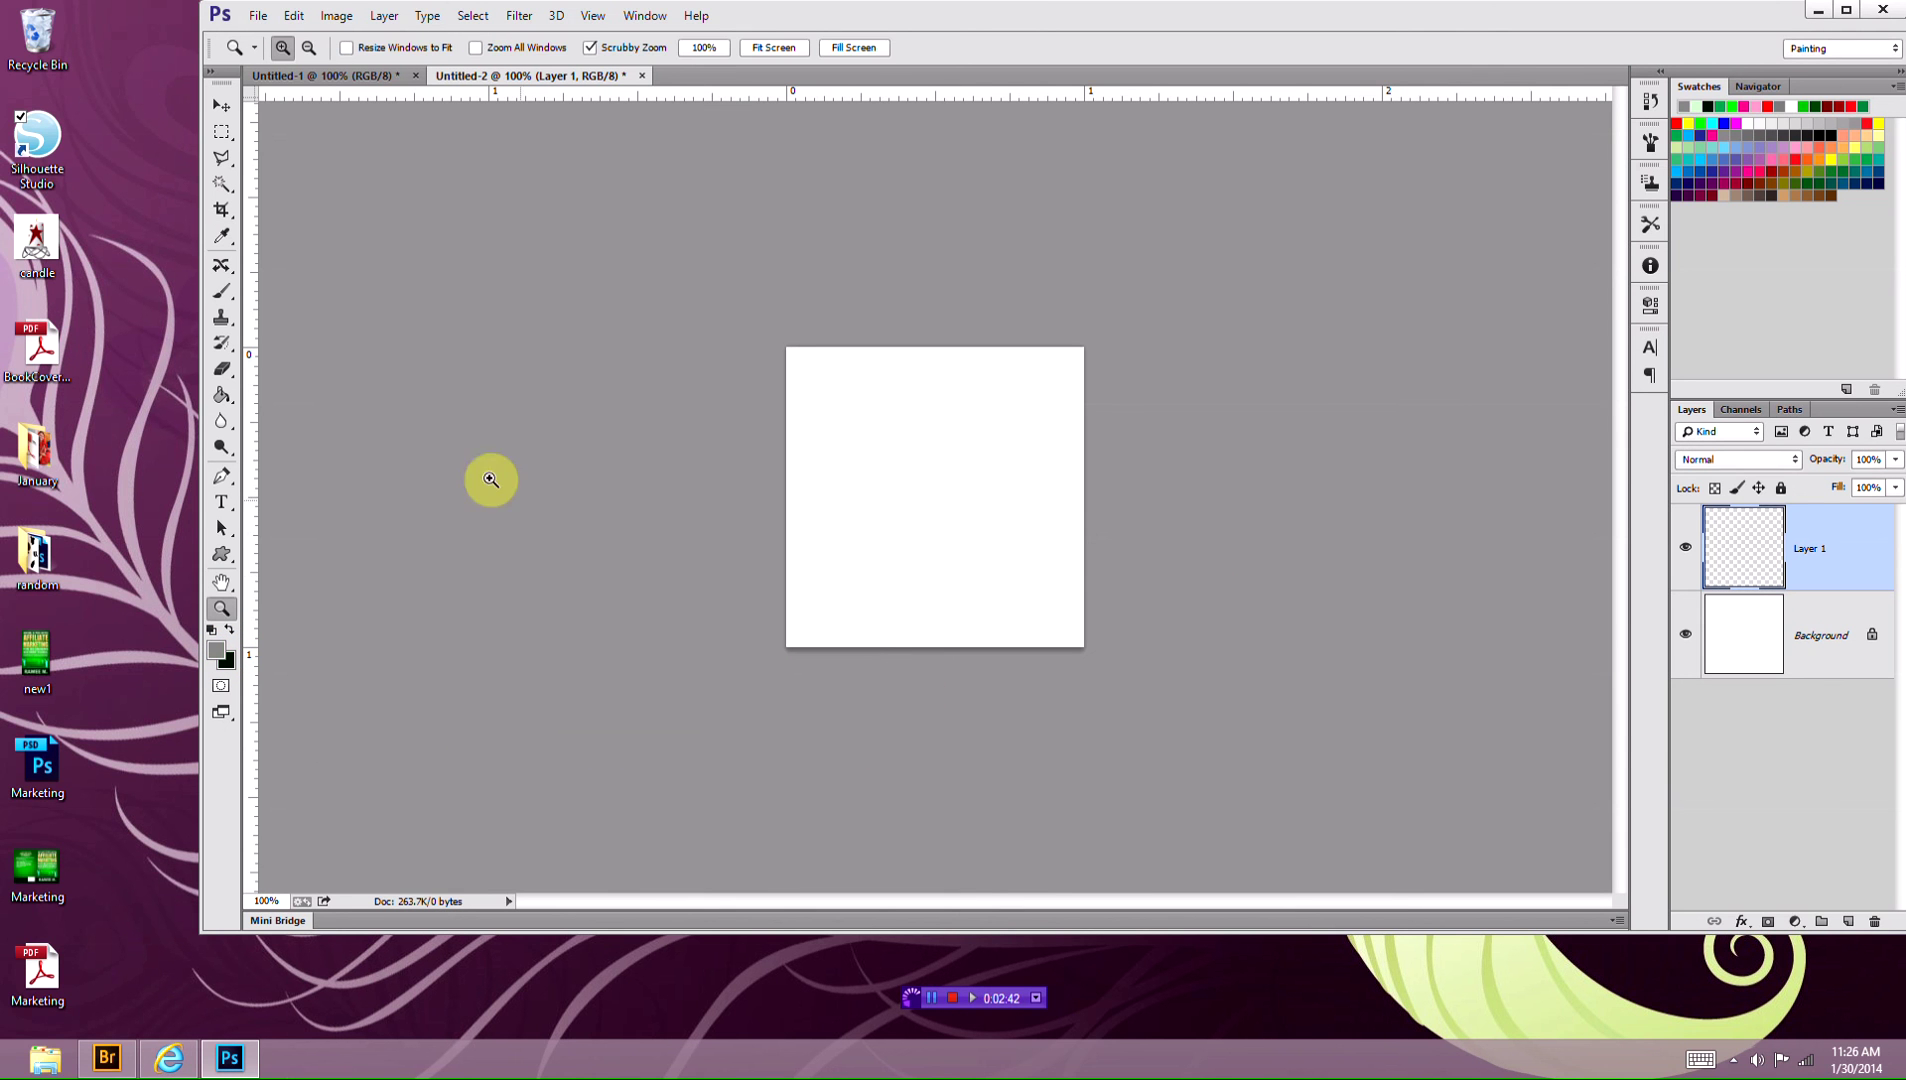
{"action": "left_click", "coordinate": [223, 400]}
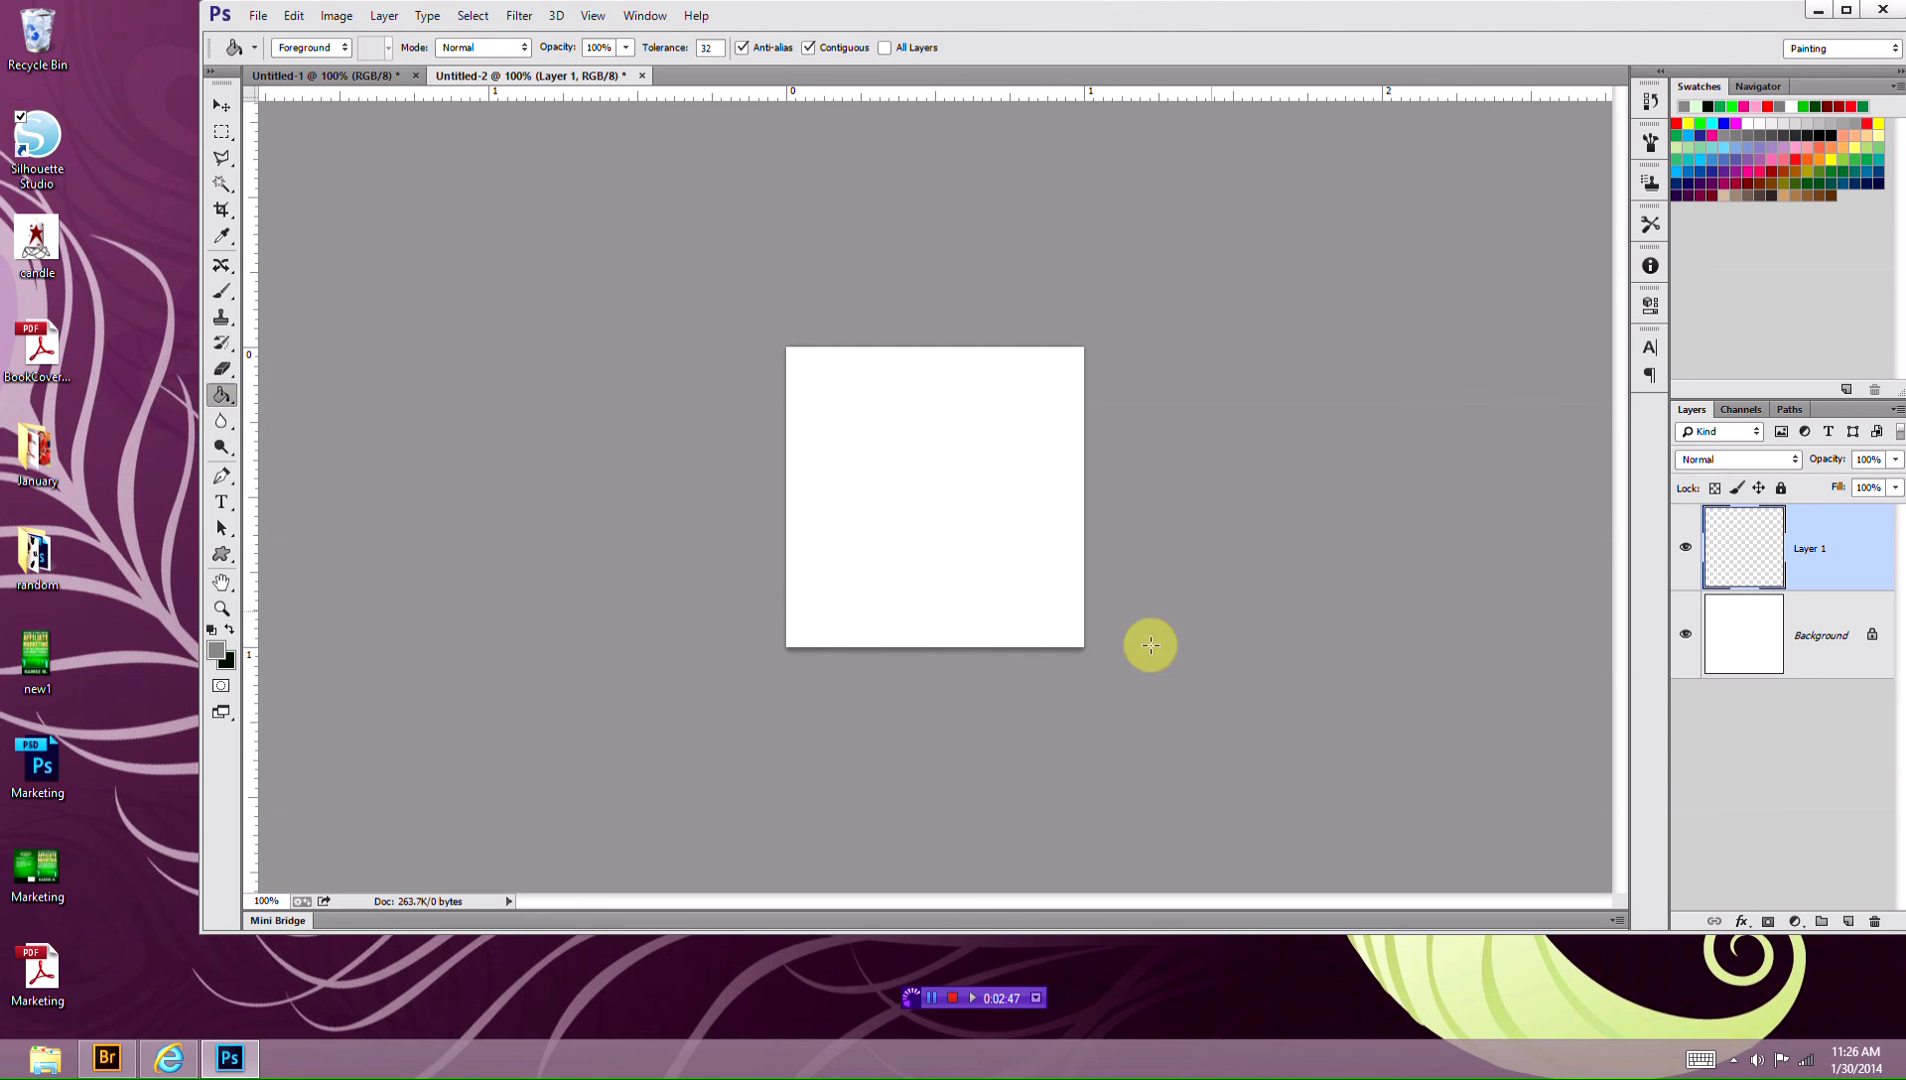
{"action": "left_click", "coordinate": [931, 472]}
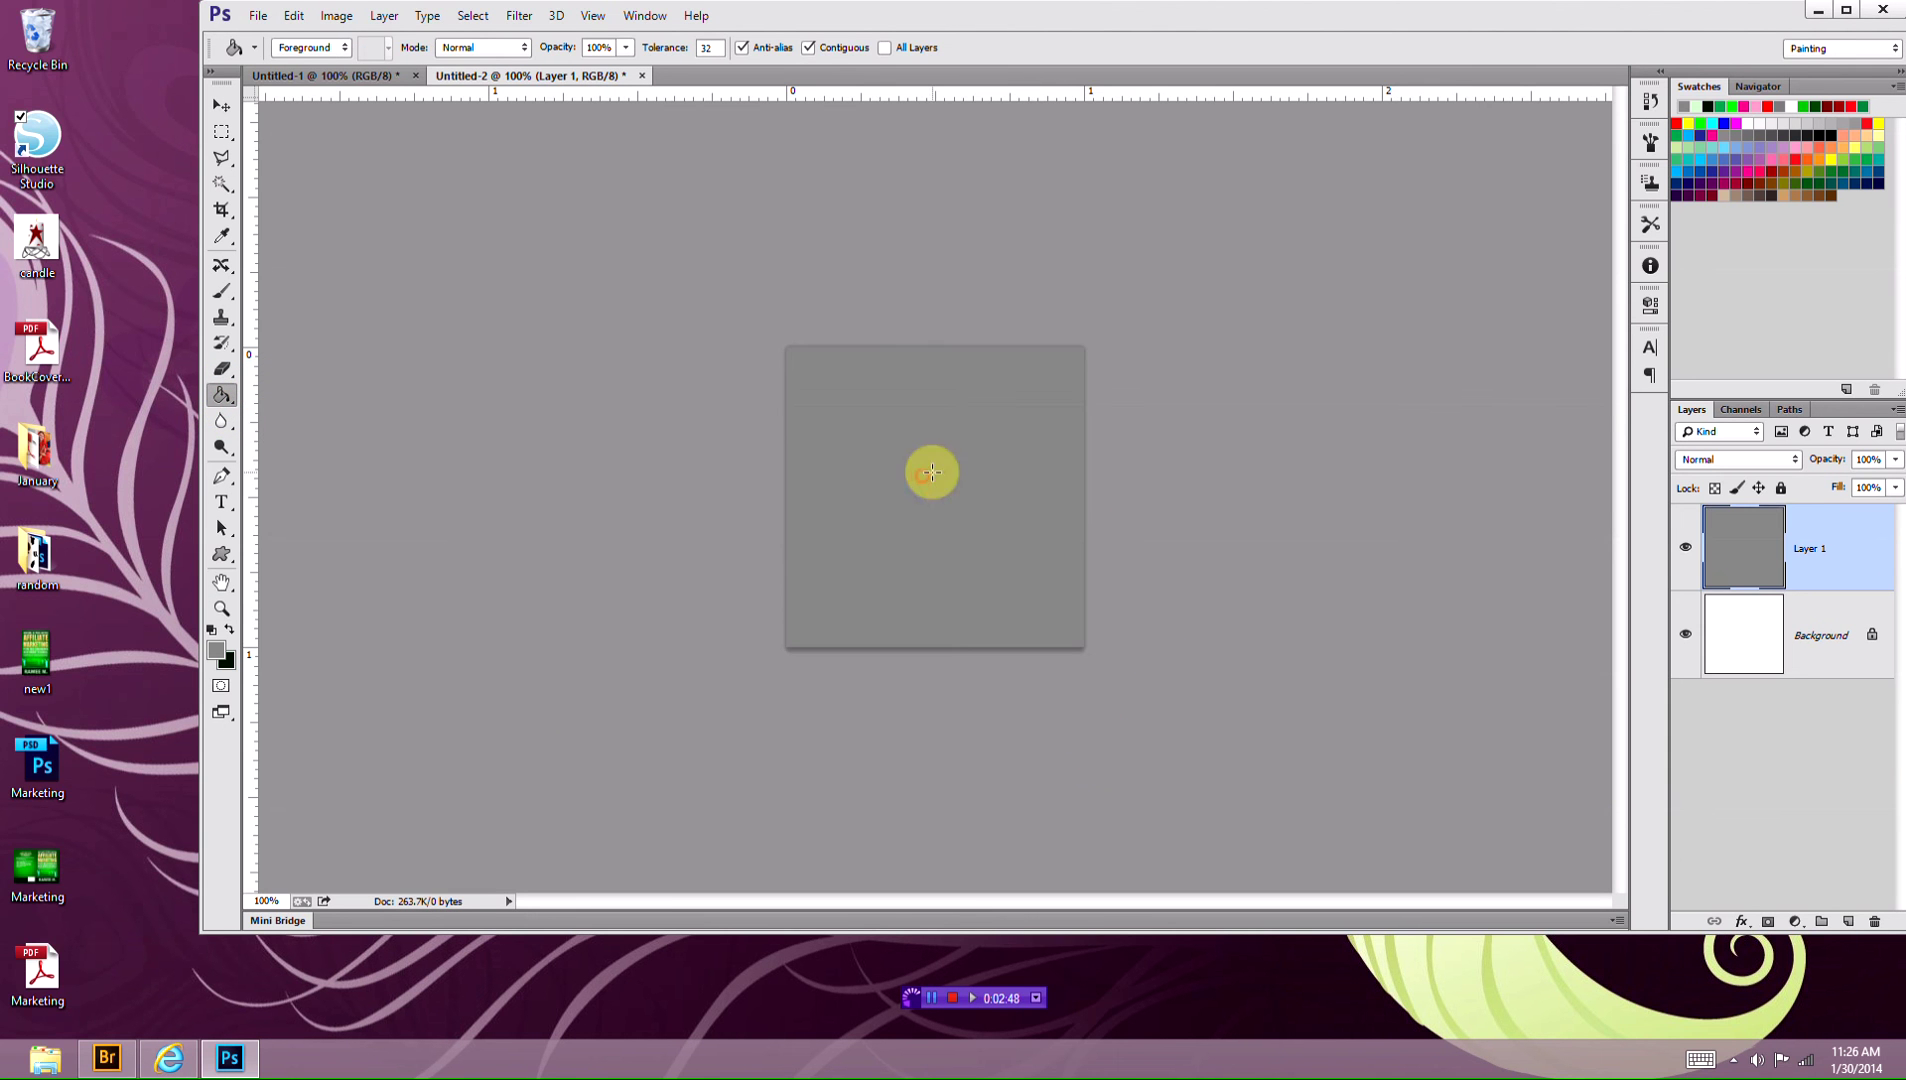
{"action": "left_click", "coordinate": [1741, 921]}
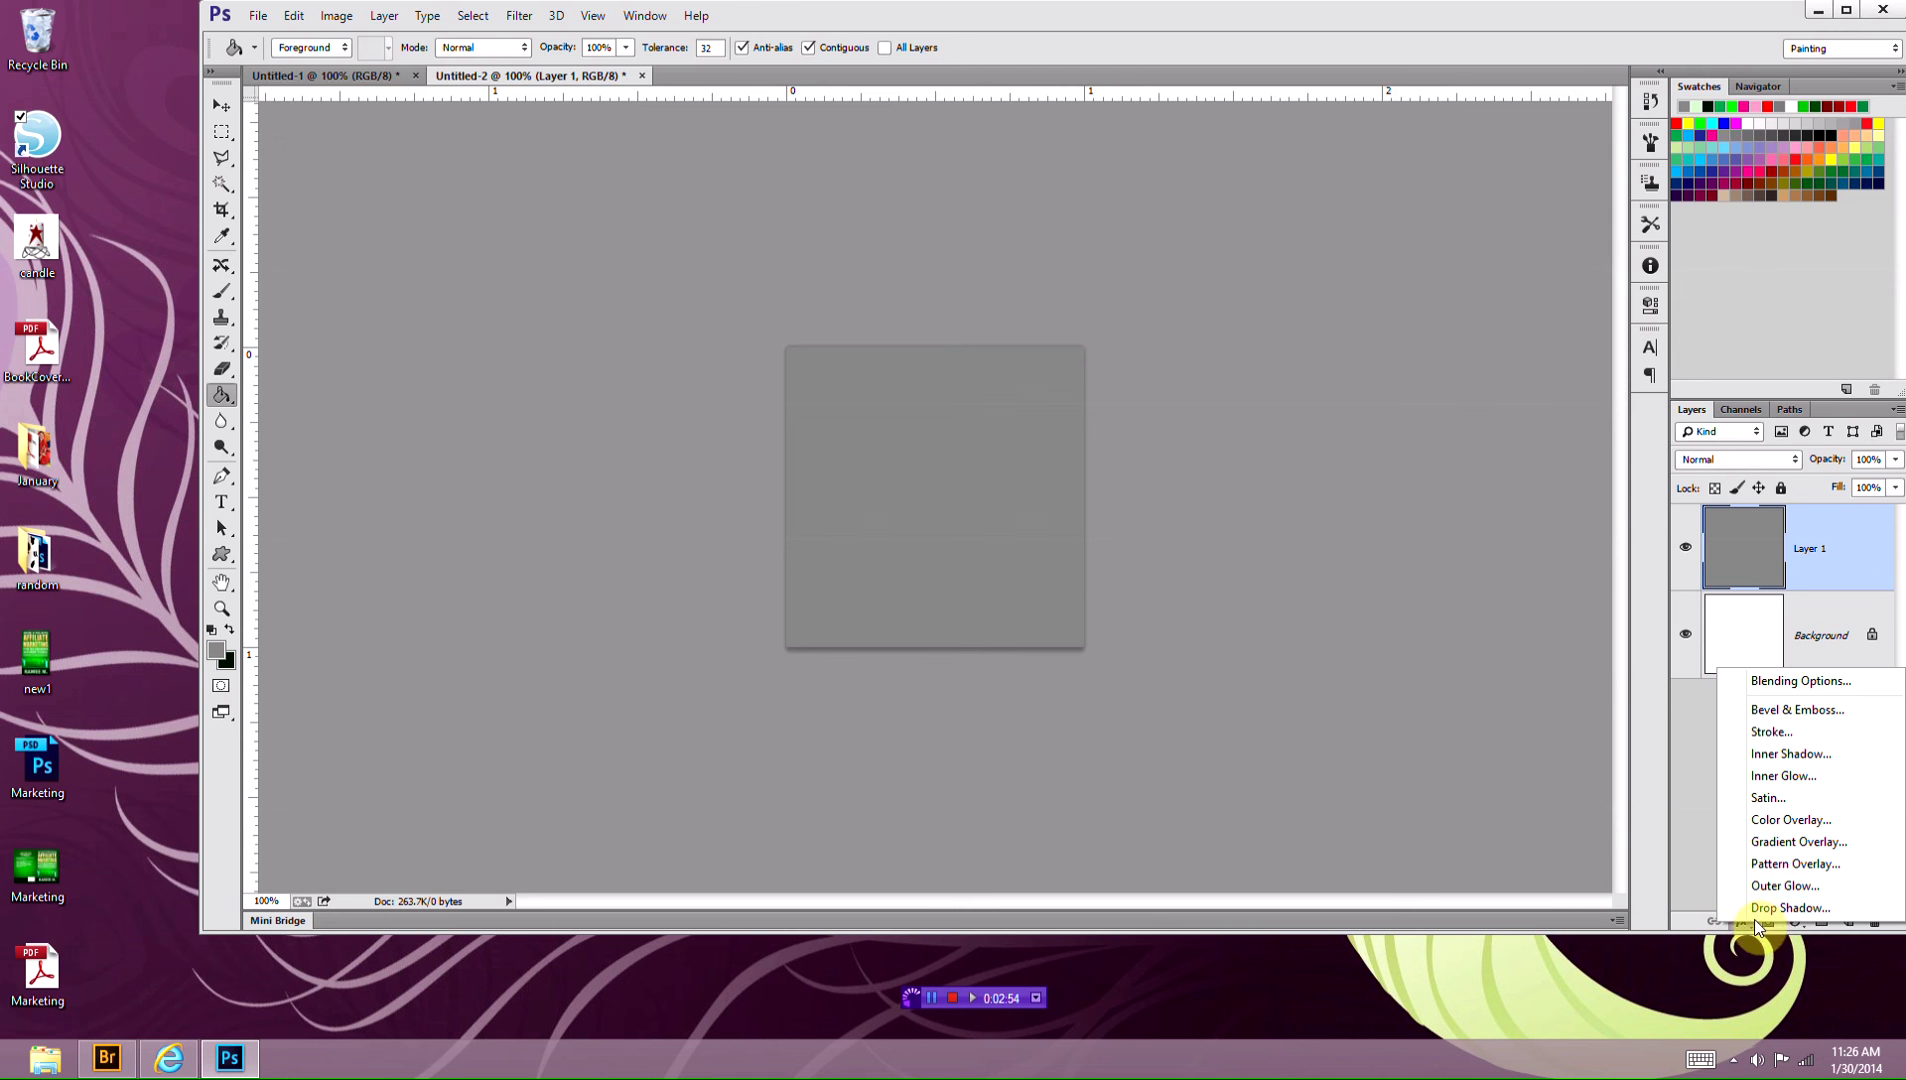
- Give Layer 1 a Pattern Overlay of the LUCKY clover pattern at a reduced scale
{"action": "left_click", "coordinate": [1766, 864]}
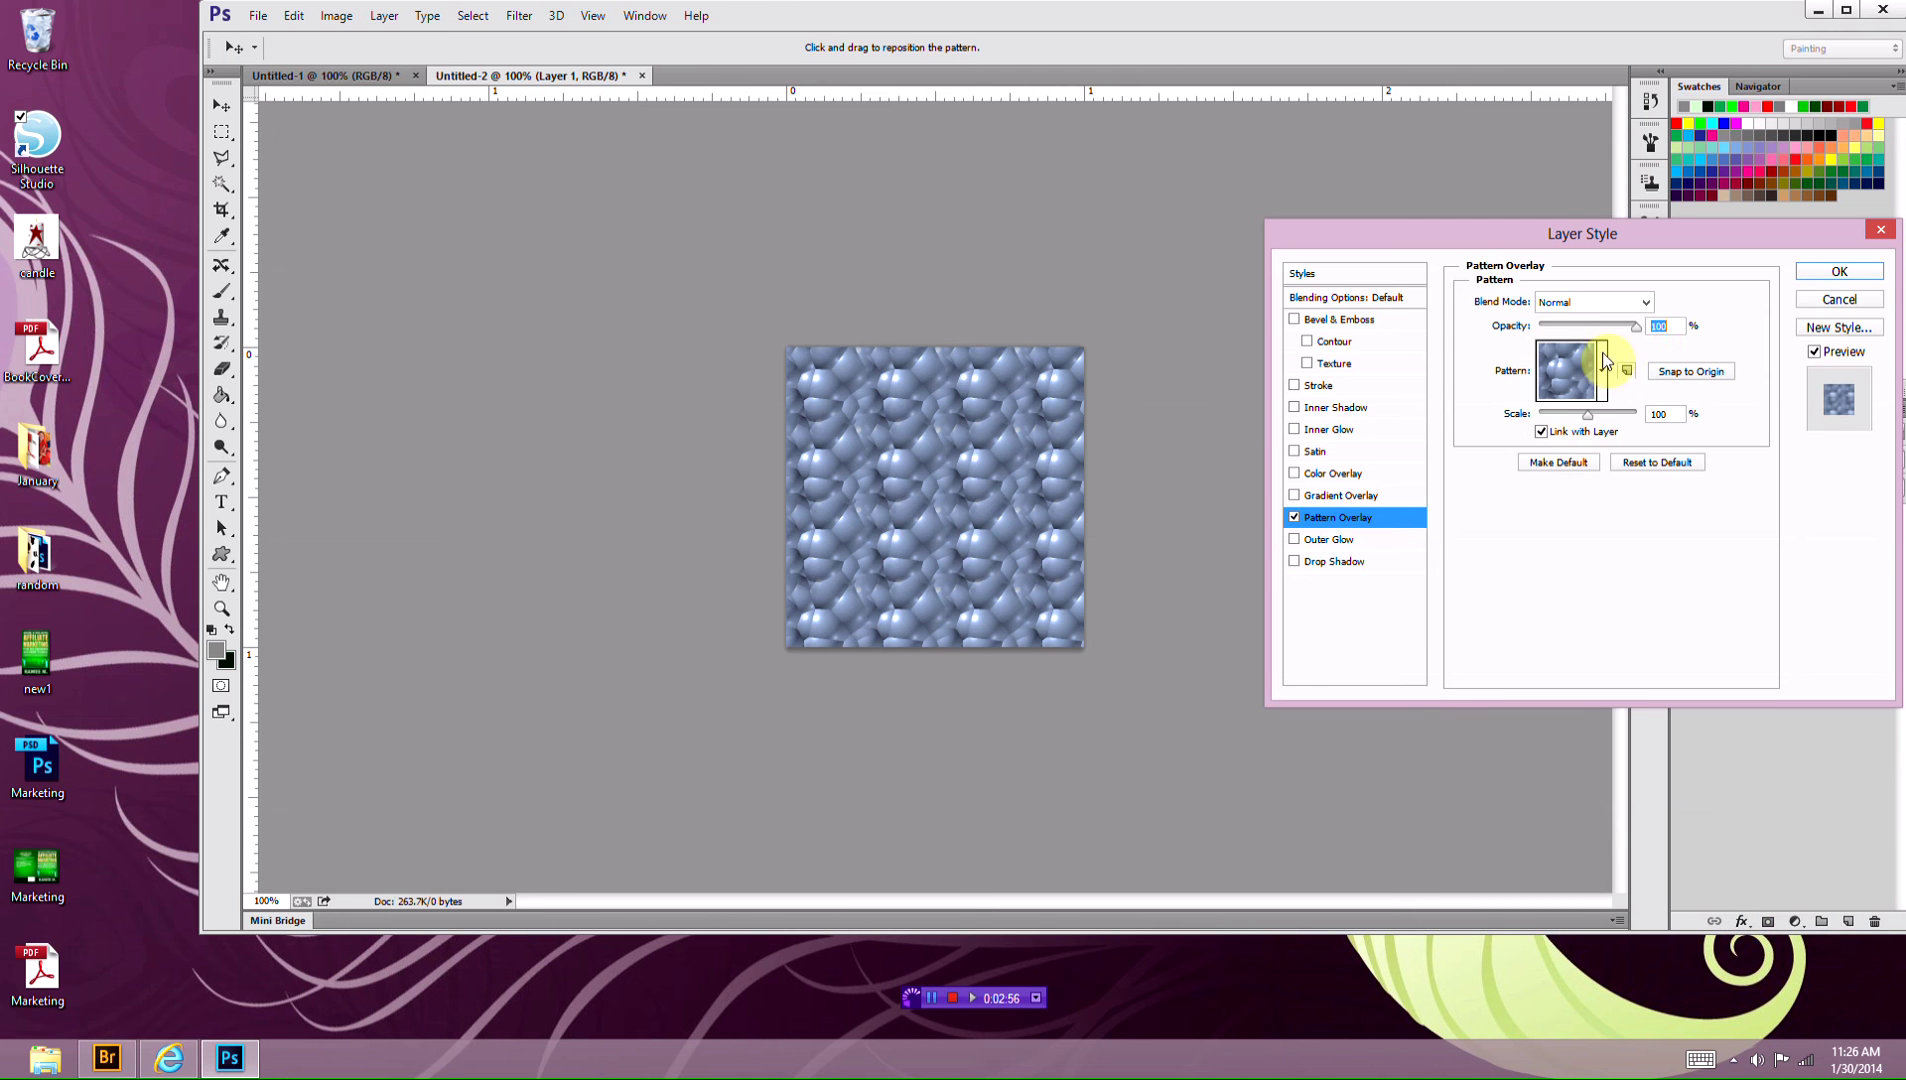
{"action": "left_click", "coordinate": [1604, 378]}
{"action": "left_click", "coordinate": [1538, 530]}
{"action": "left_click", "coordinate": [1787, 553]}
{"action": "mouse_move", "coordinate": [1589, 420]}
{"action": "left_mouse_down"}
{"action": "mouse_move", "coordinate": [1537, 420]}
{"action": "mouse_move", "coordinate": [1573, 415]}
{"action": "left_mouse_up"}
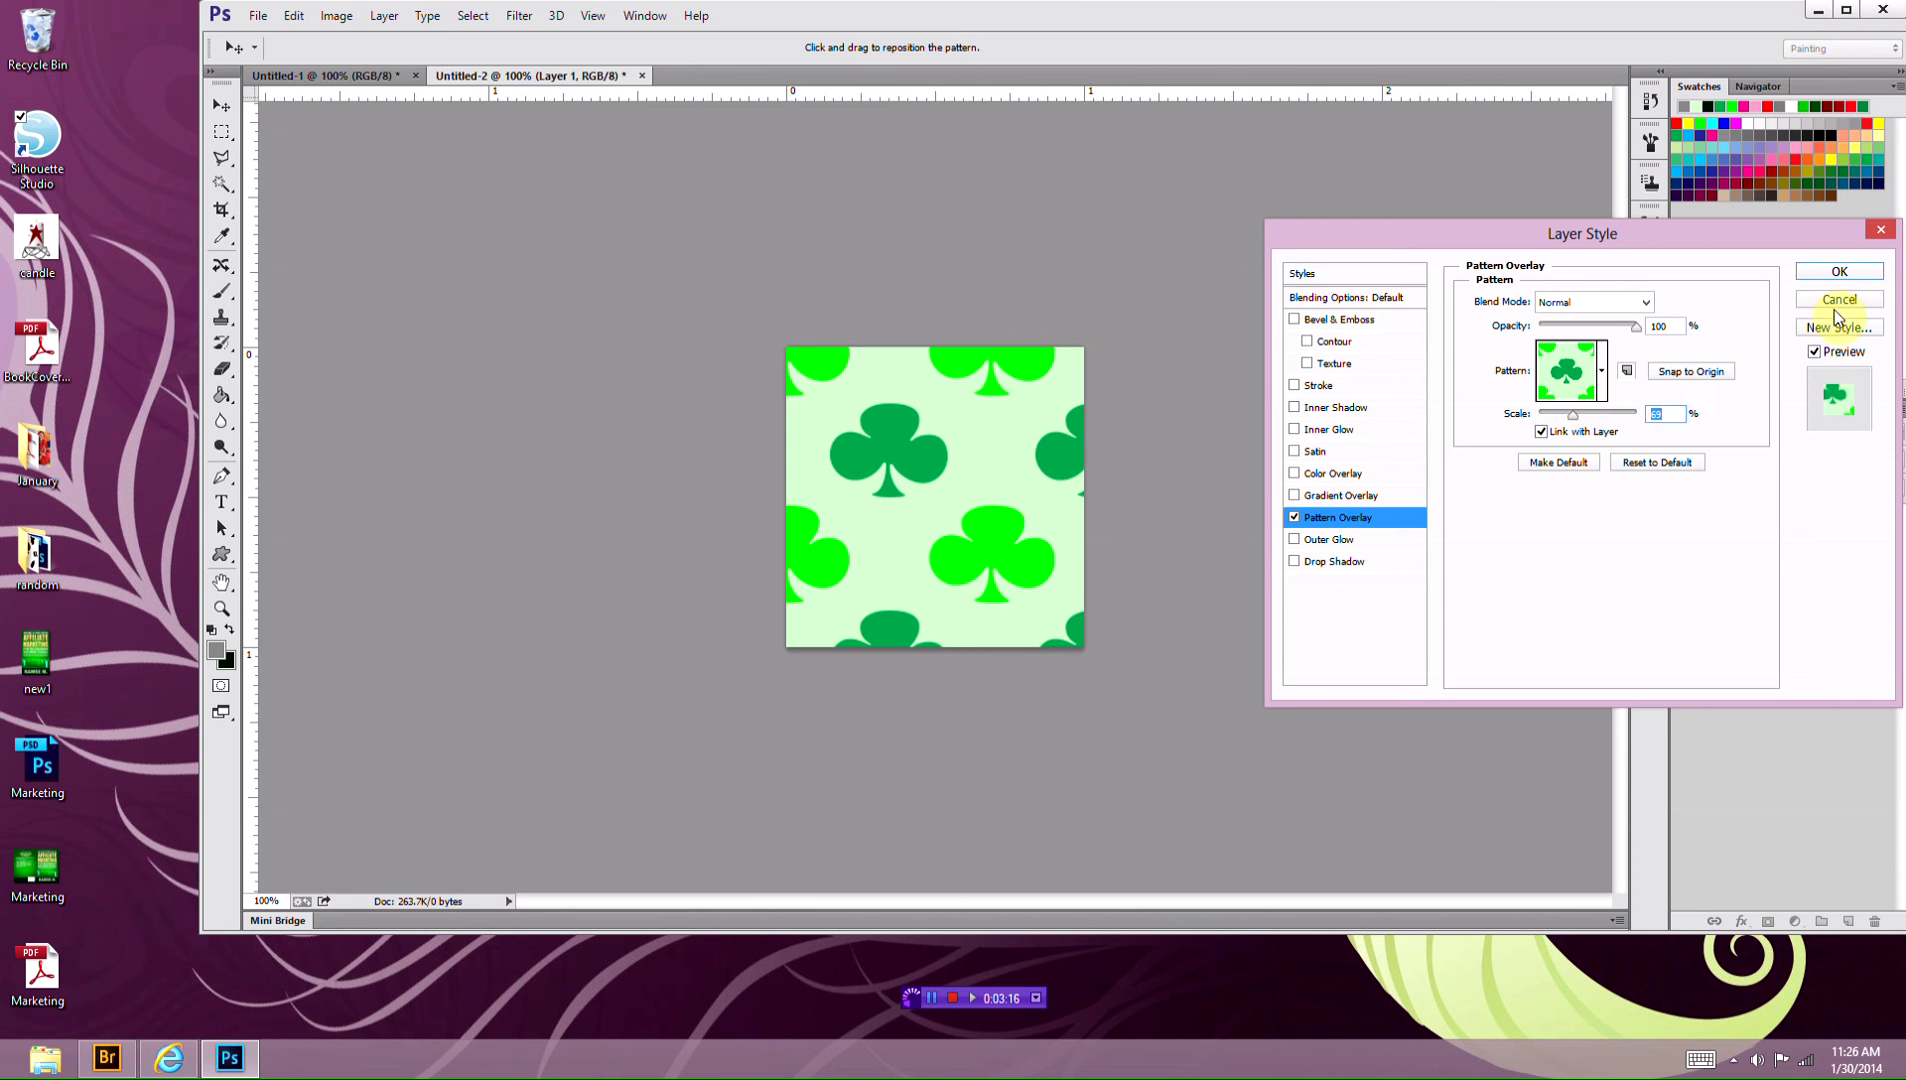
{"action": "left_click", "coordinate": [1840, 272]}
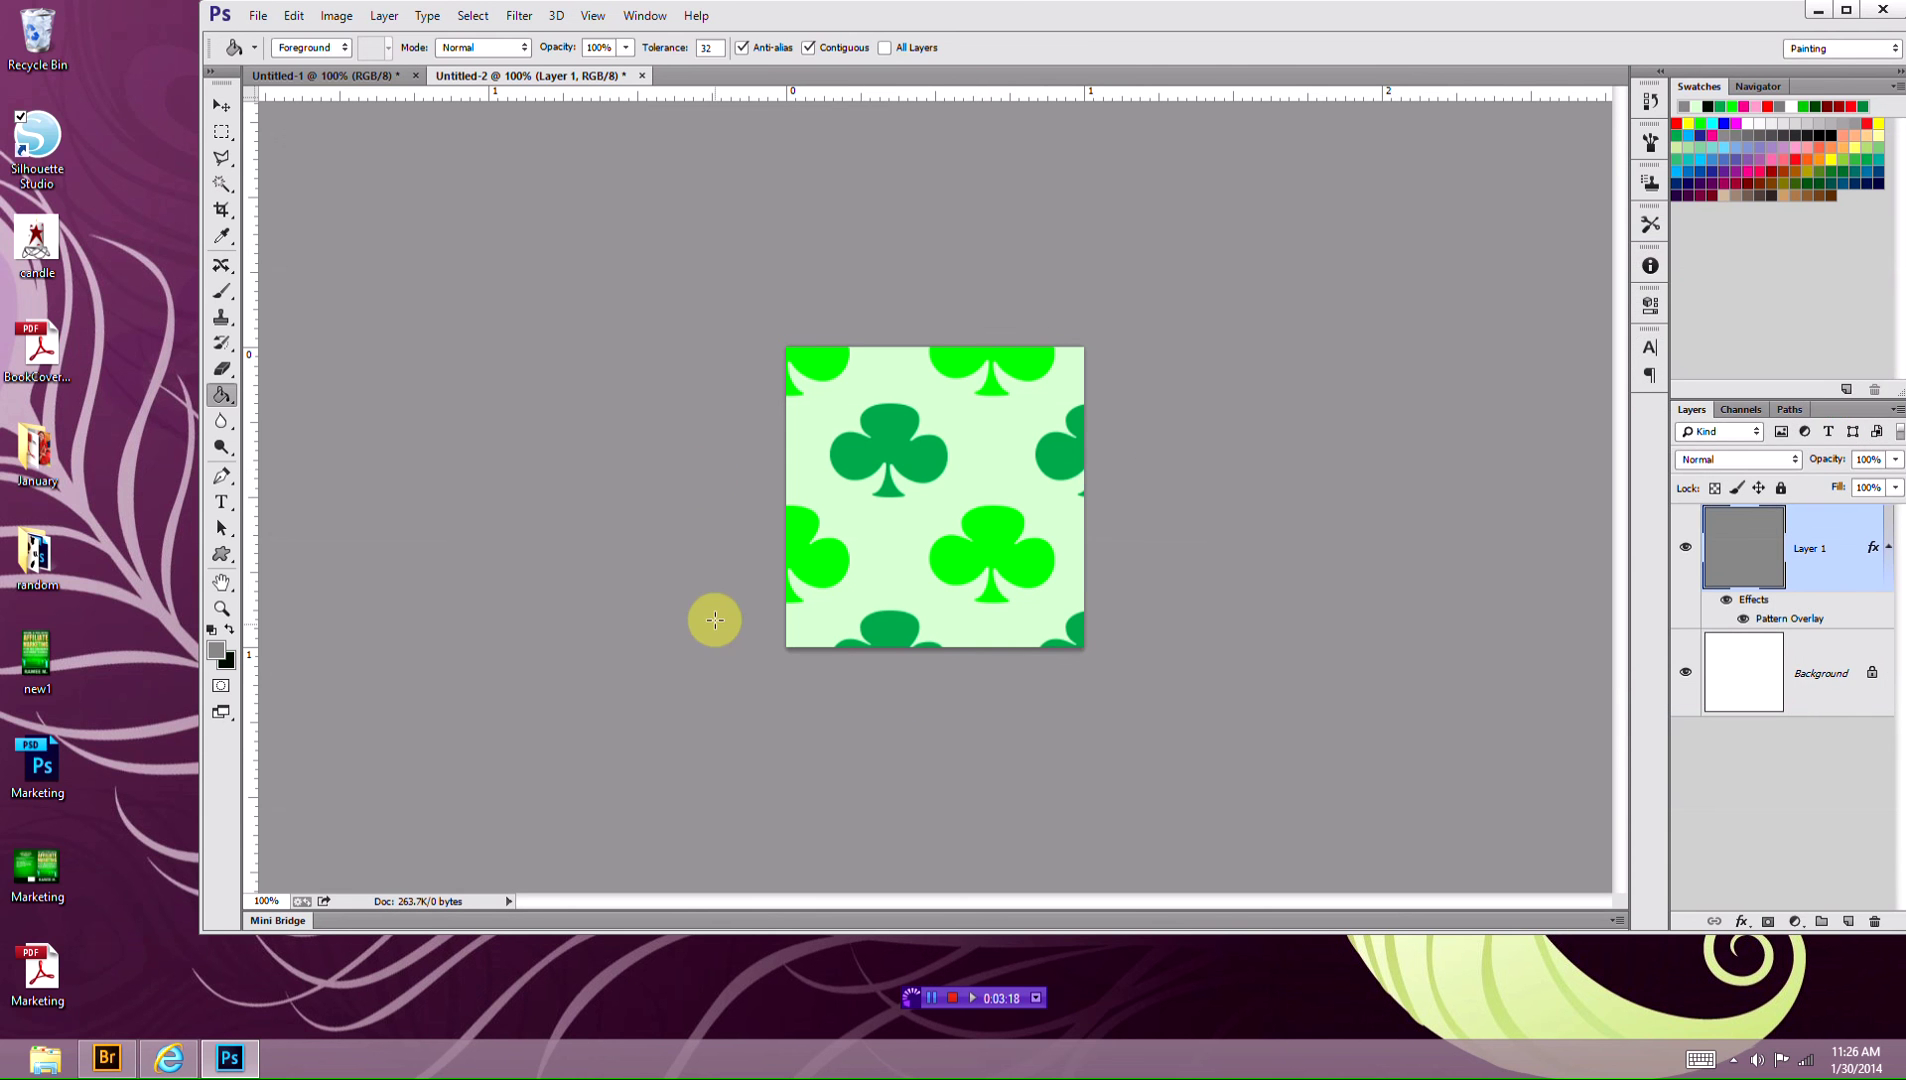